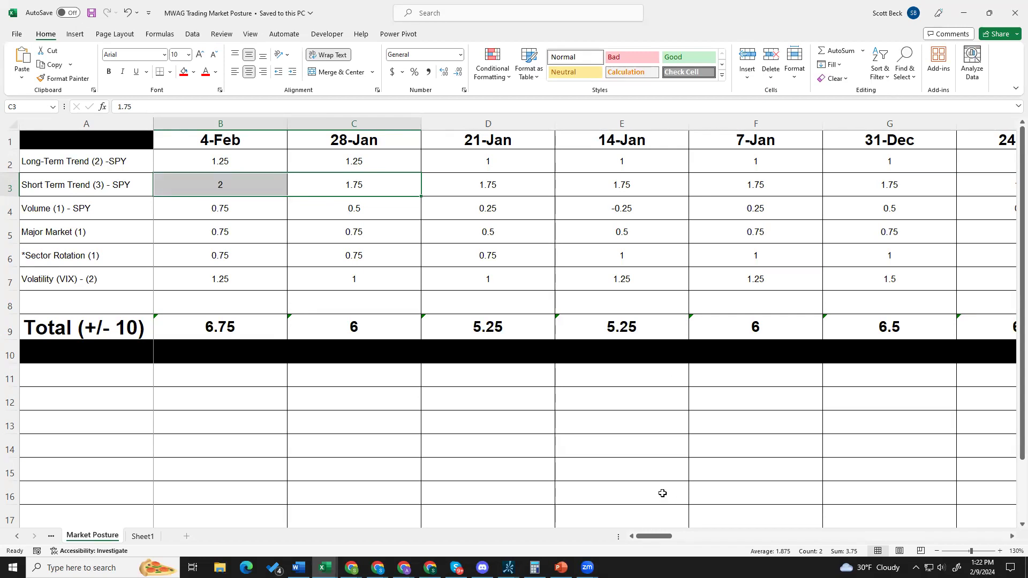
Step: Switch to the thinkorswim Charts window that shows the Citigroup chart
click(534, 568)
mouse_move(509, 568)
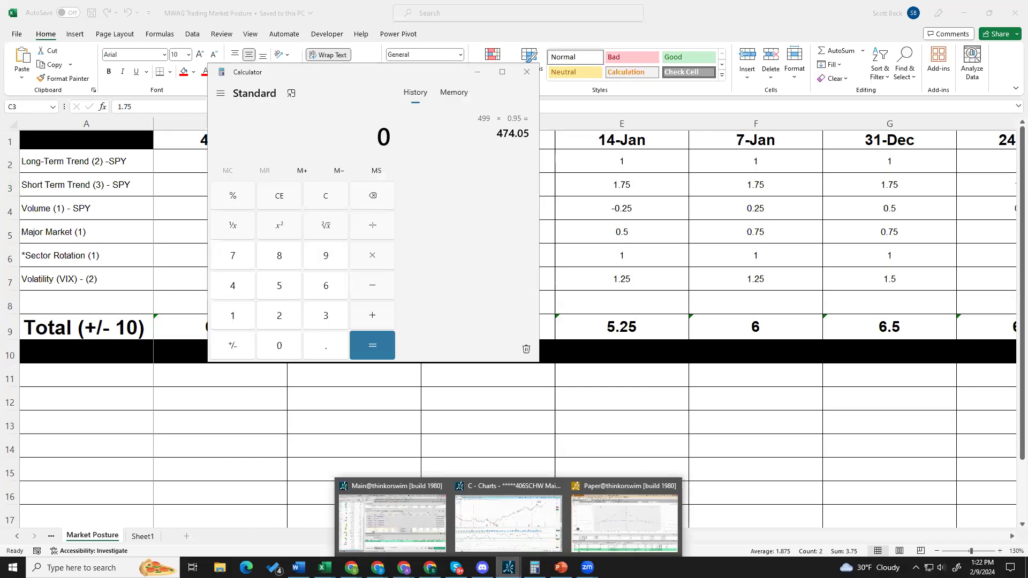
click(477, 72)
mouse_move(509, 568)
click(509, 522)
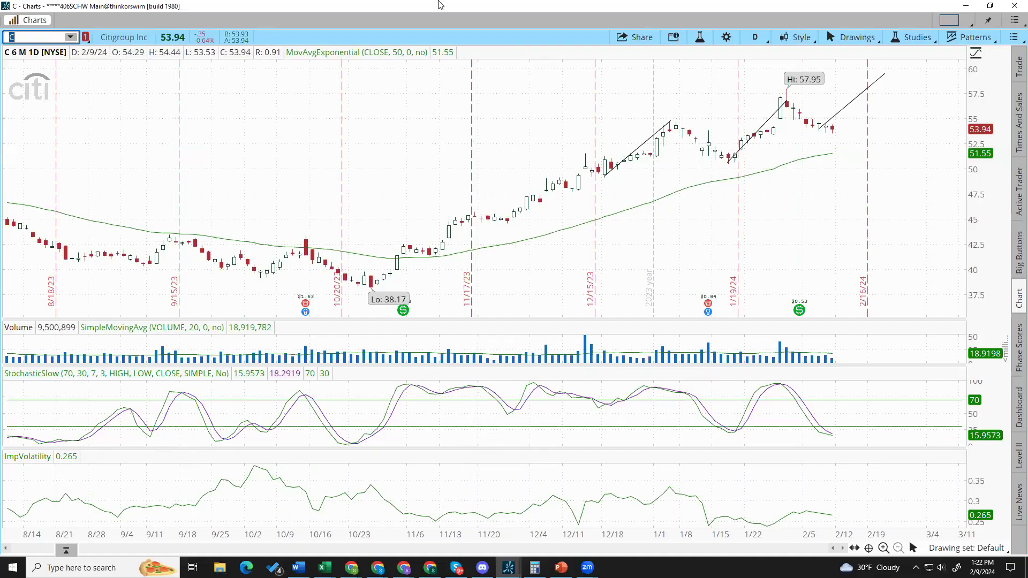
Step: Move the rightmost rising trend line on the Citigroup chart slightly forward so that it starts at the latest candle
right_click(855, 117)
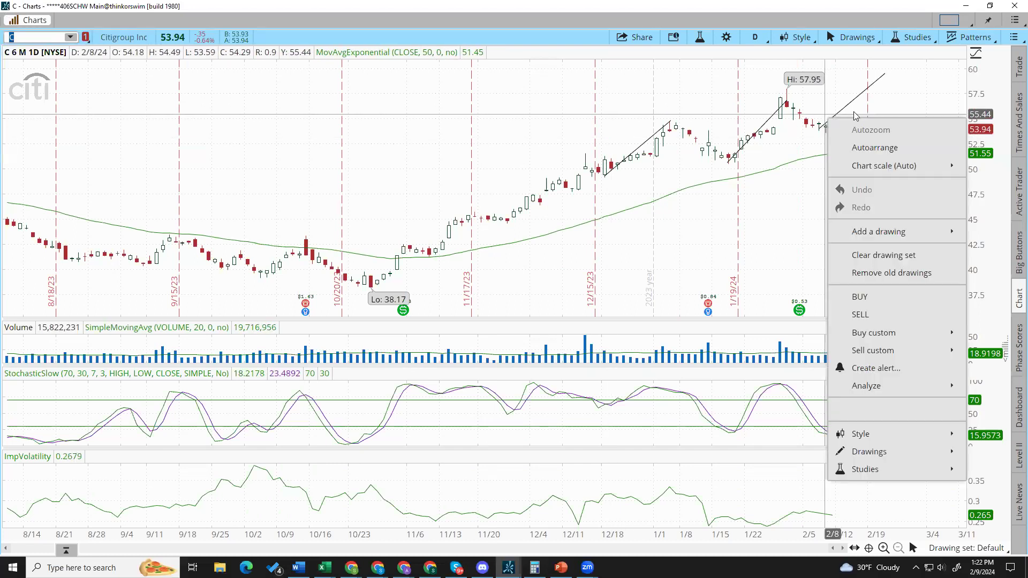
right_click(851, 98)
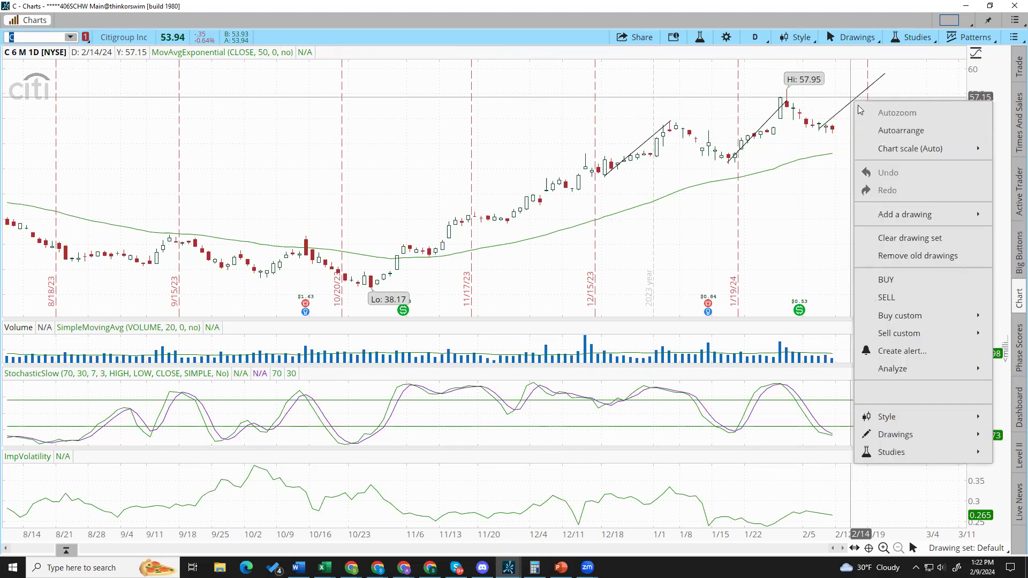
right_click(857, 97)
click(892, 105)
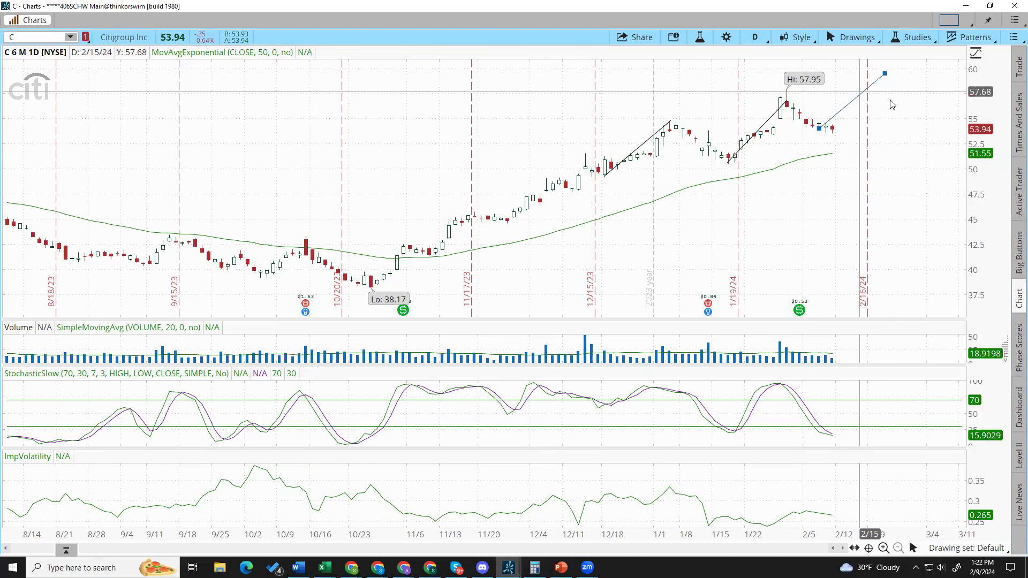
drag(871, 85, 879, 91)
click(900, 155)
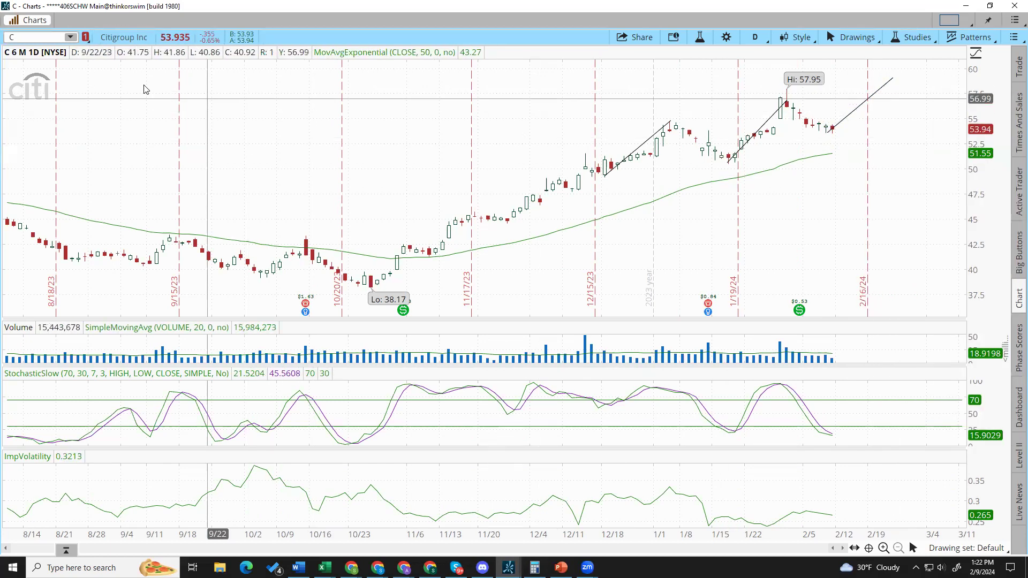
Step: Load the SPY symbol in the chart
click(55, 40)
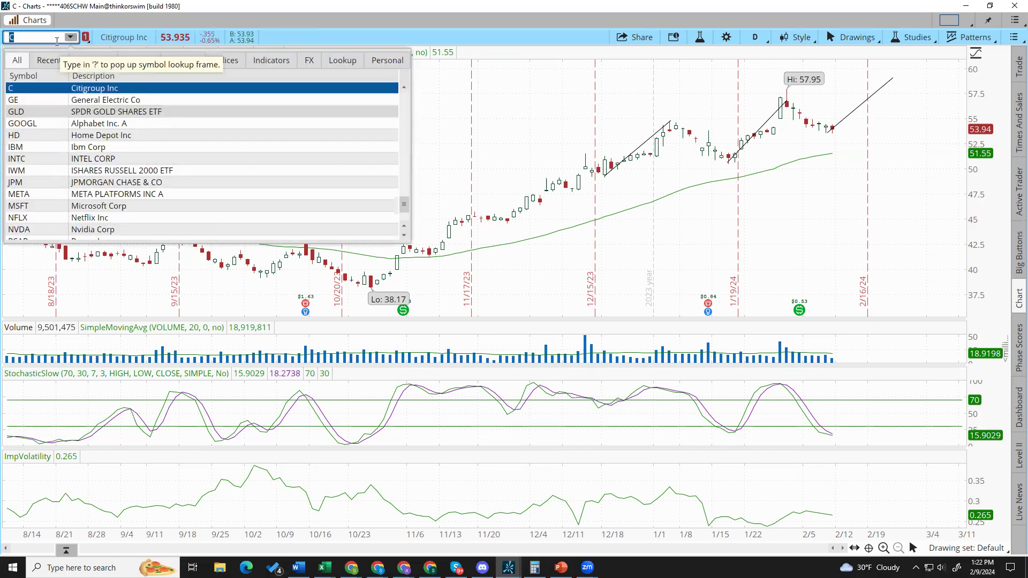
click(57, 41)
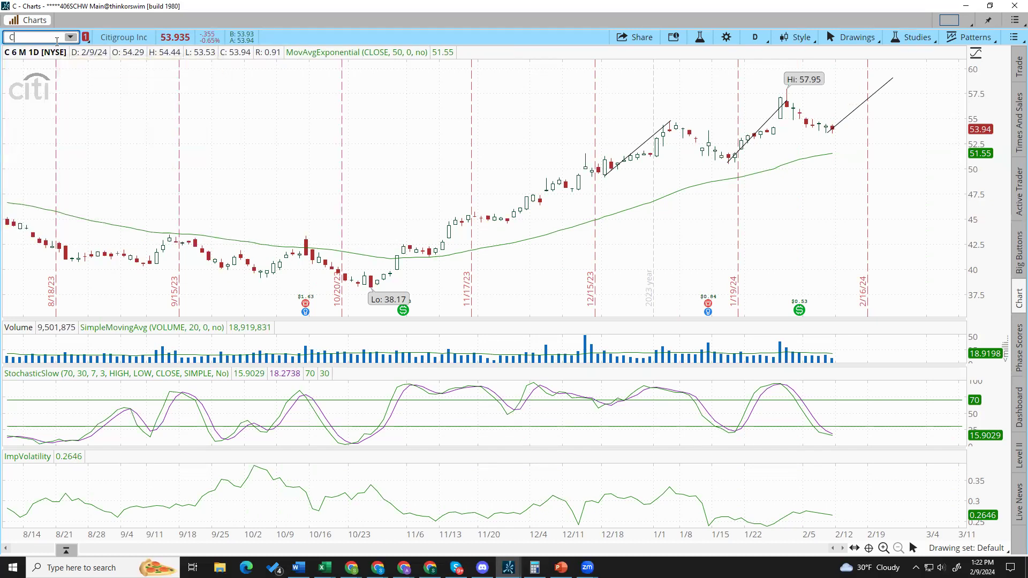
double_click(56, 41)
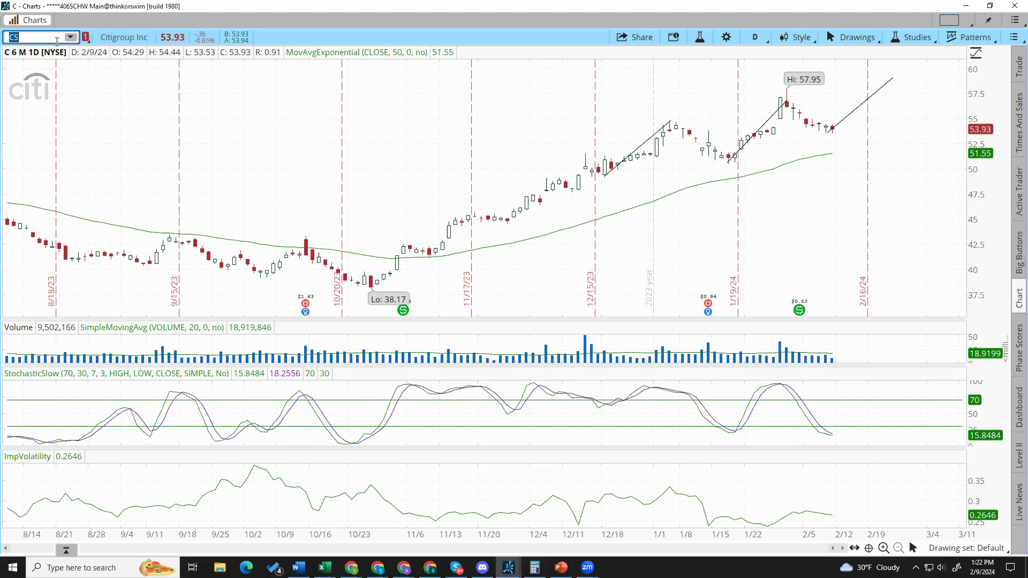
text(SPY)
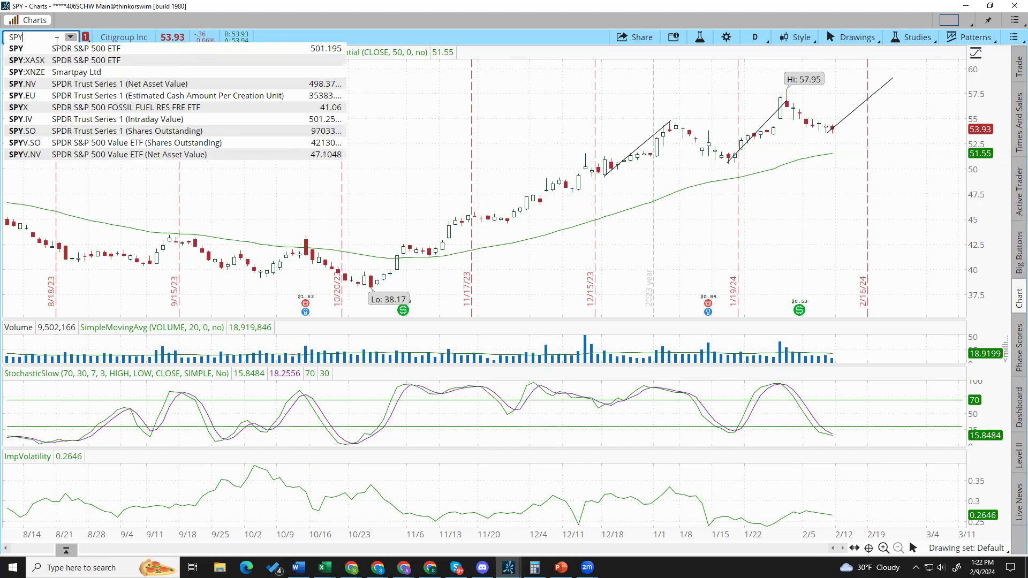
key(Return)
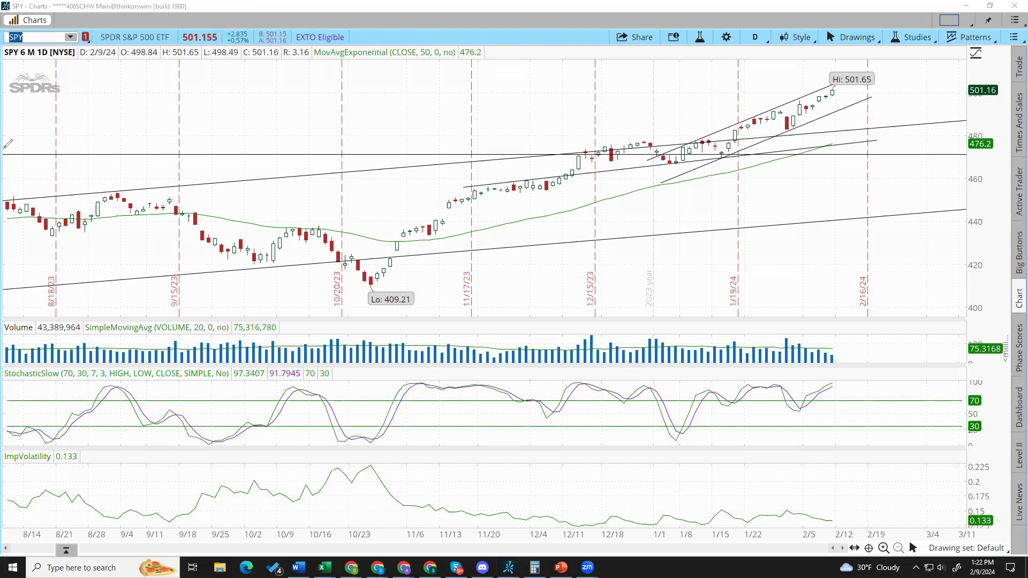
Step: Mark the early-January, mid-January and late-January SPY price lows in red and circle the matching lows on the stochastic
drag(800, 213, 793, 127)
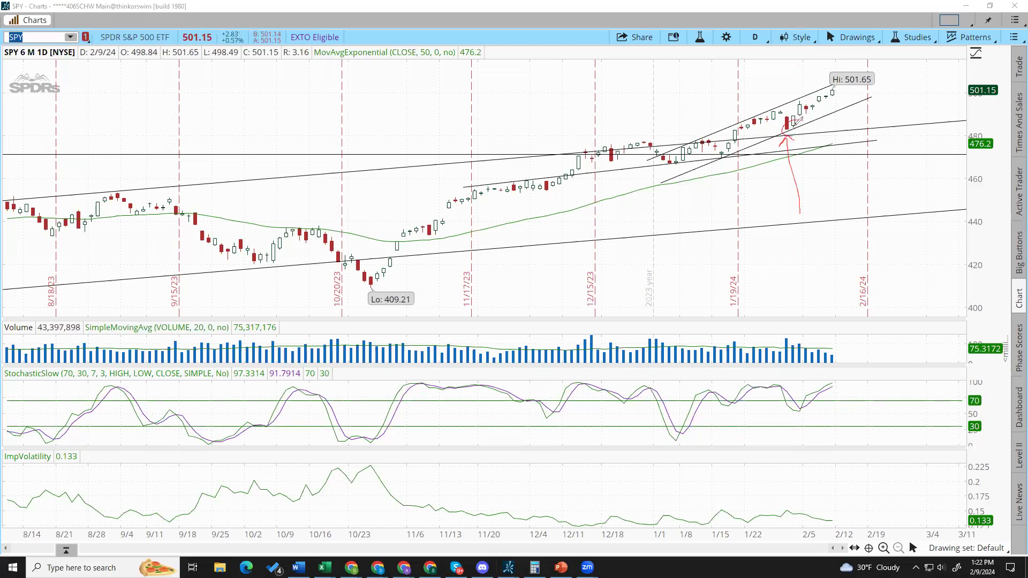
drag(807, 400, 809, 400)
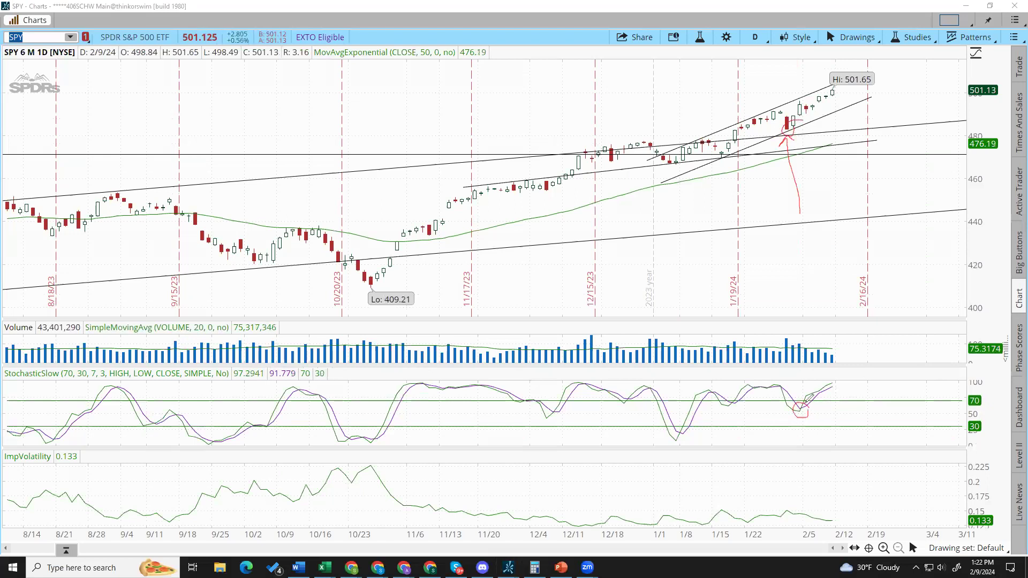
drag(728, 142, 729, 143)
drag(729, 398, 730, 398)
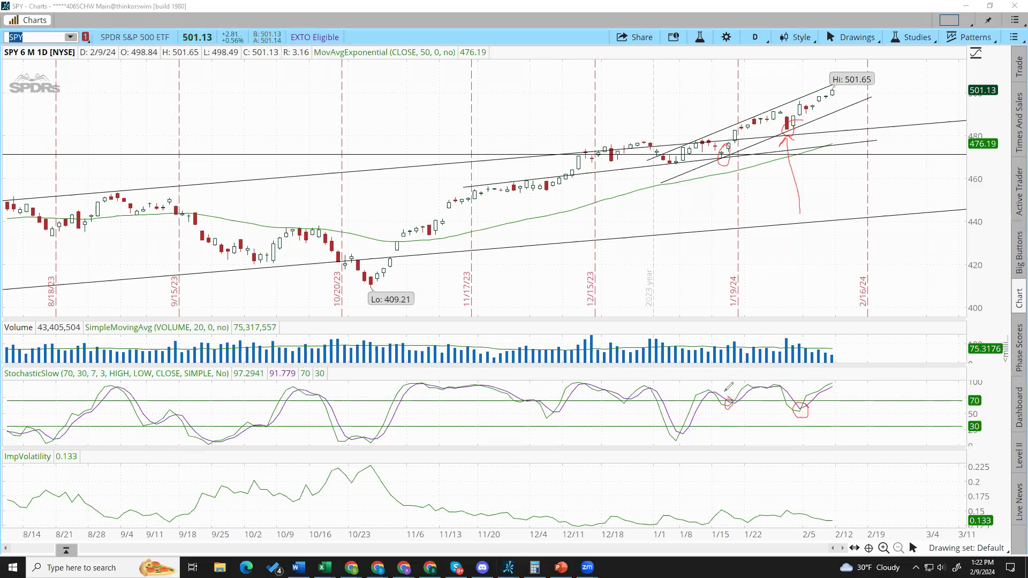
mouse_move(681, 155)
mouse_down()
mouse_move(672, 164)
mouse_move(682, 156)
mouse_up()
drag(682, 424, 684, 423)
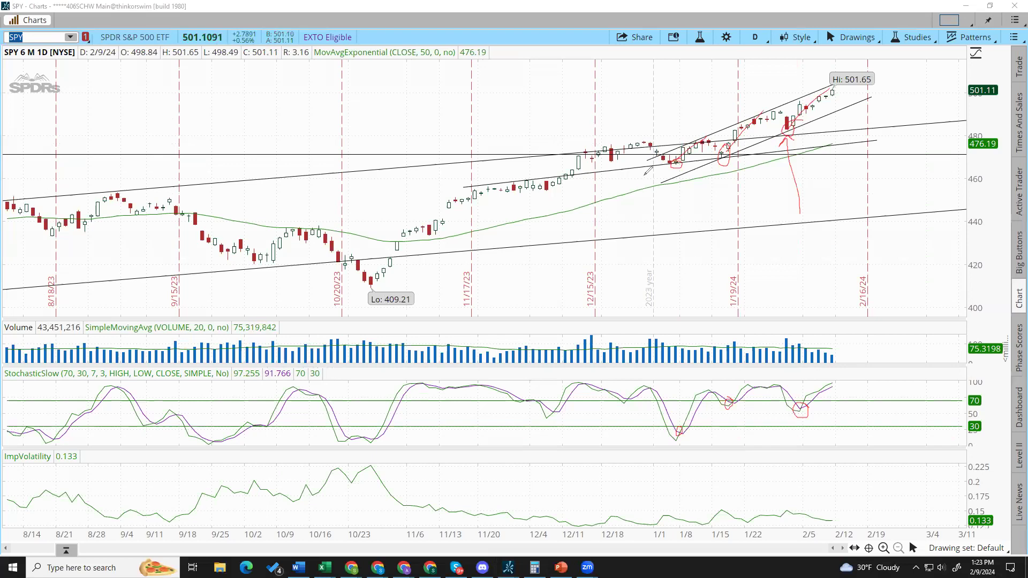
Step: Box the mid-December to early-January consolidation, point arrows at the early-December, mid-November and late-October lows, and trace the mid-November rally
mouse_move(586, 148)
mouse_down()
mouse_move(635, 145)
mouse_move(676, 163)
mouse_move(588, 156)
mouse_up()
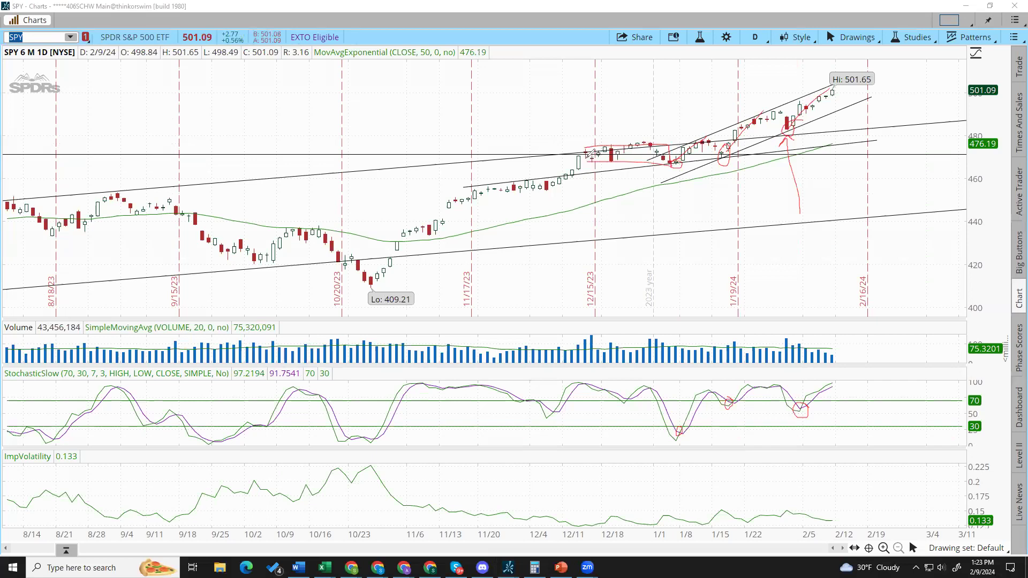
mouse_move(549, 315)
mouse_down()
mouse_move(550, 188)
mouse_move(542, 199)
mouse_up()
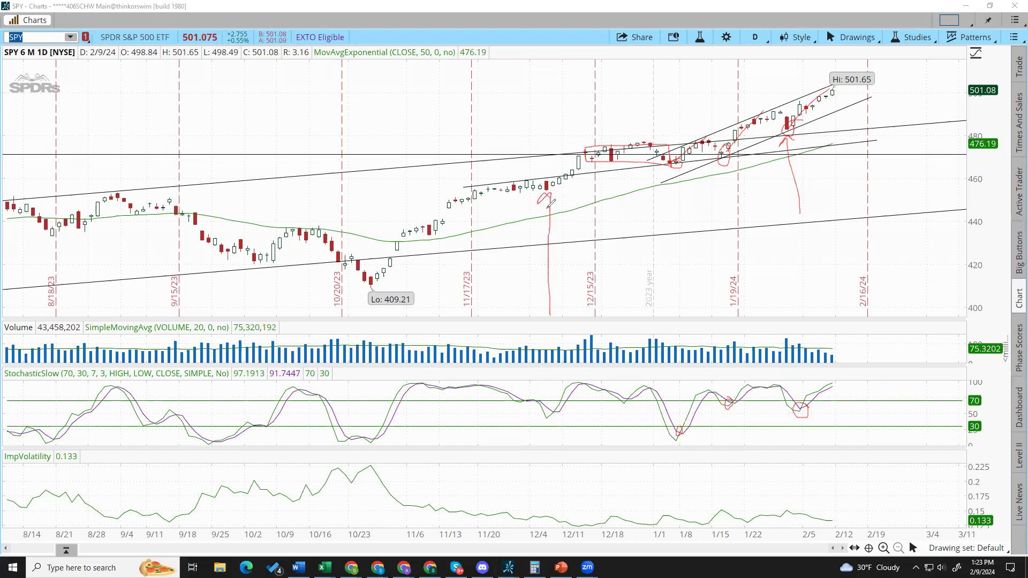
mouse_move(443, 389)
mouse_down()
mouse_move(438, 238)
mouse_move(428, 252)
mouse_move(448, 246)
mouse_up()
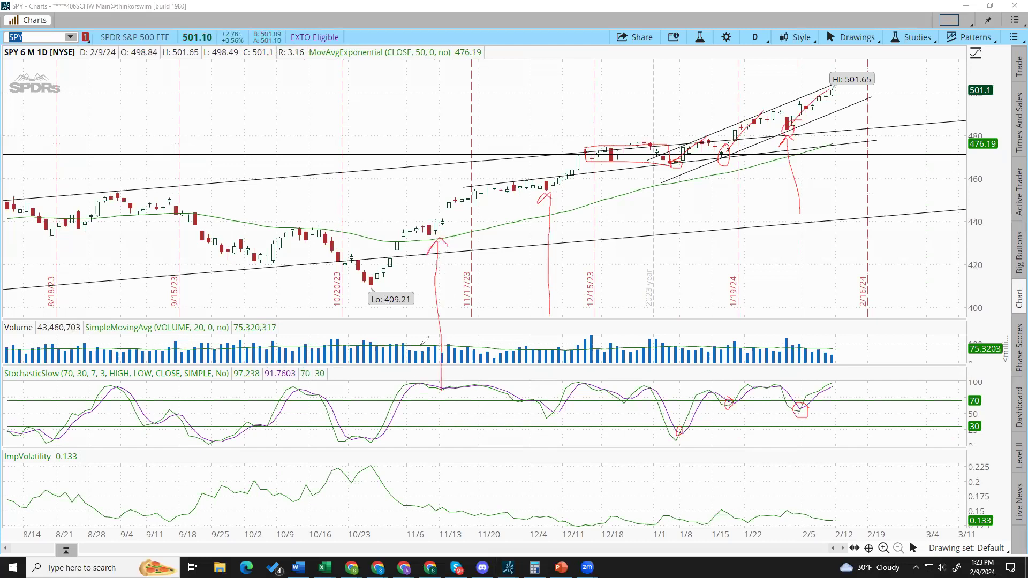
drag(374, 447, 382, 291)
drag(446, 223, 479, 188)
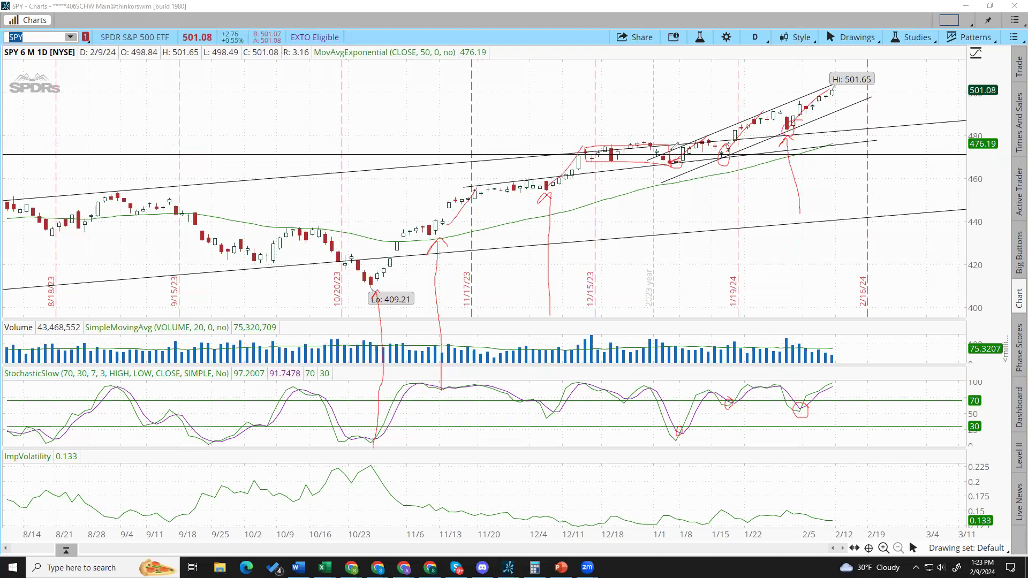
Step: Point arrows at the dip and the peak inside the late-December consolidation and cross out that range
drag(617, 210, 622, 168)
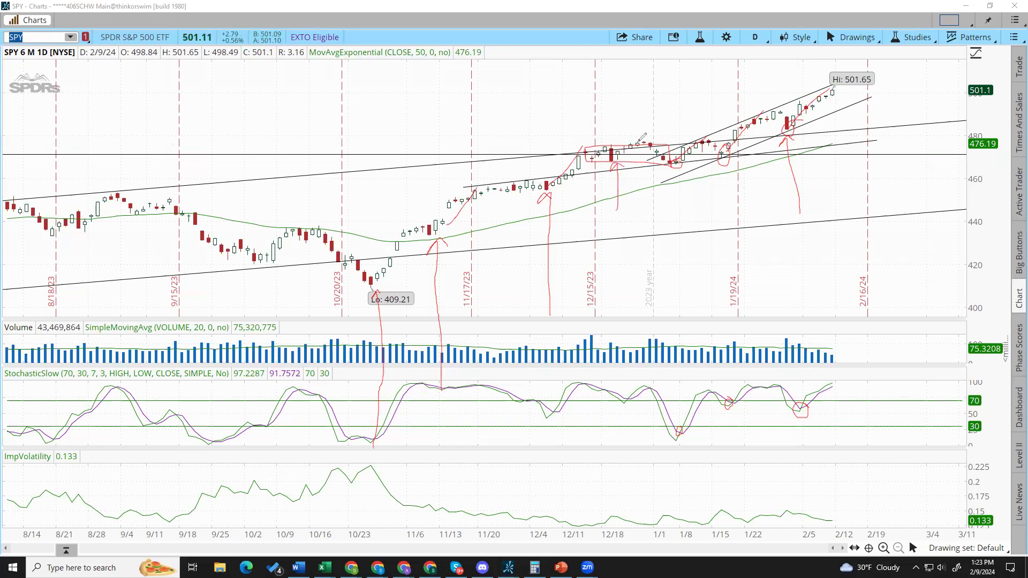
drag(641, 112, 641, 132)
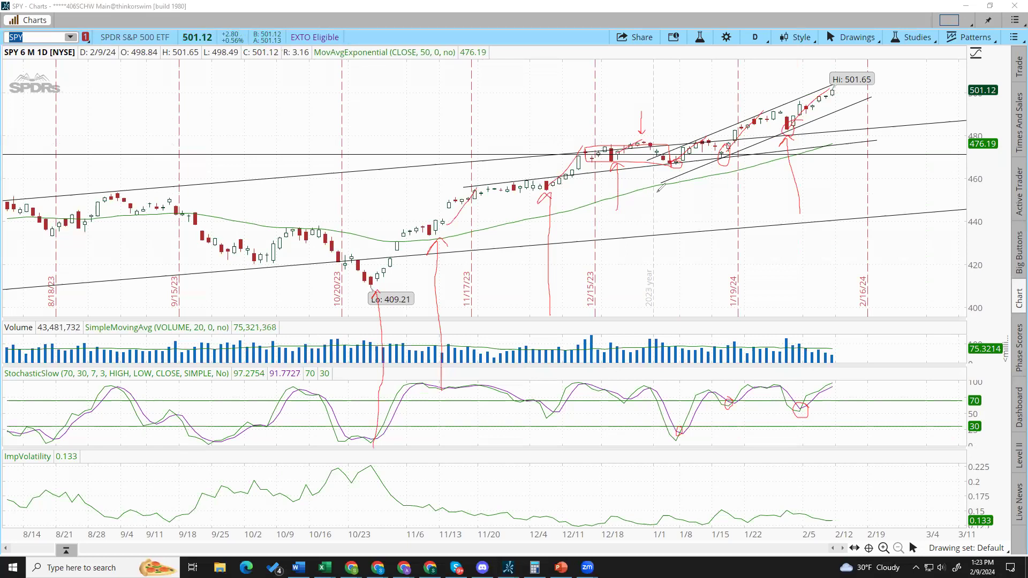
mouse_move(600, 132)
mouse_down()
mouse_move(649, 133)
mouse_move(648, 174)
mouse_move(612, 134)
mouse_move(634, 161)
mouse_move(647, 107)
mouse_up()
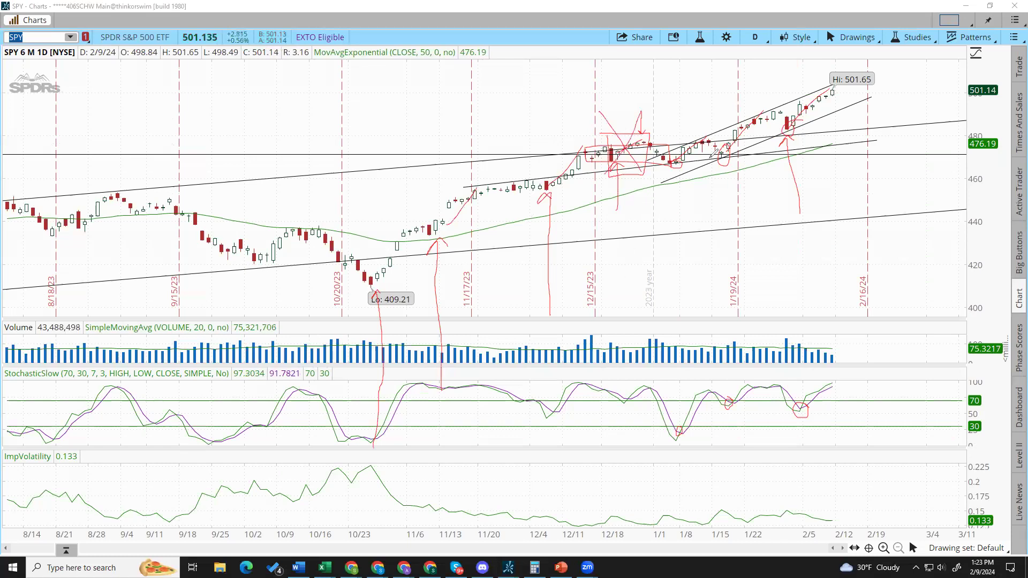
Step: Draw red down arrows at the tops of the SPY rallies in November, December, January and early February
mouse_move(700, 84)
mouse_down()
mouse_move(696, 130)
mouse_move(705, 104)
mouse_up()
mouse_move(749, 75)
mouse_down()
mouse_move(750, 110)
mouse_move(756, 98)
mouse_up()
mouse_move(817, 51)
mouse_down()
mouse_move(815, 84)
mouse_move(827, 70)
mouse_up()
mouse_move(573, 97)
mouse_down()
mouse_move(571, 164)
mouse_move(577, 143)
mouse_up()
mouse_move(472, 75)
mouse_down()
mouse_move(470, 188)
mouse_move(459, 191)
mouse_move(470, 174)
mouse_move(508, 174)
mouse_move(533, 191)
mouse_move(511, 173)
mouse_up()
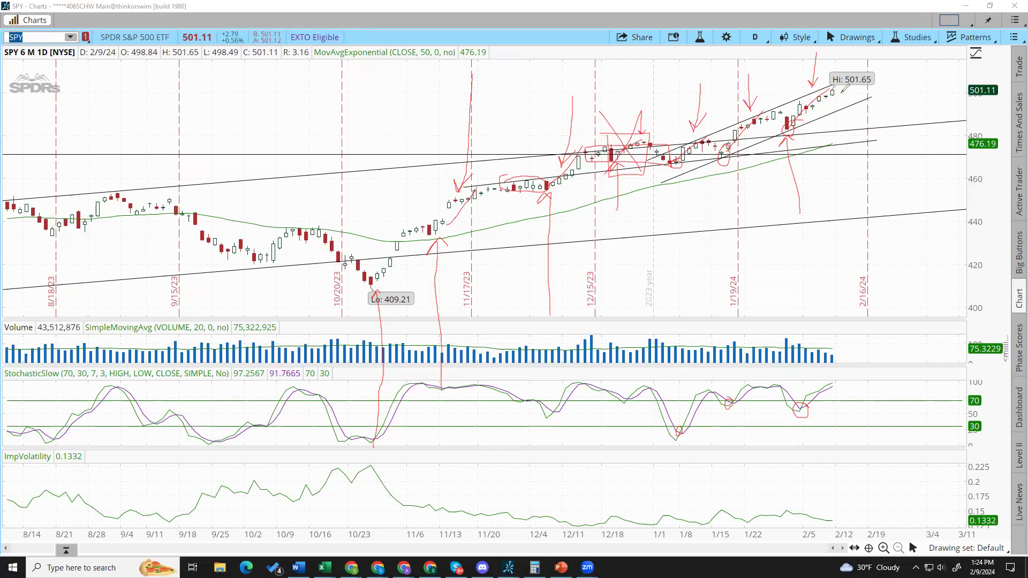
Step: Sketch a projected pullback from the latest SPY candle and on the stochastic, with arrows pointing up at both expected lows
drag(831, 87, 854, 88)
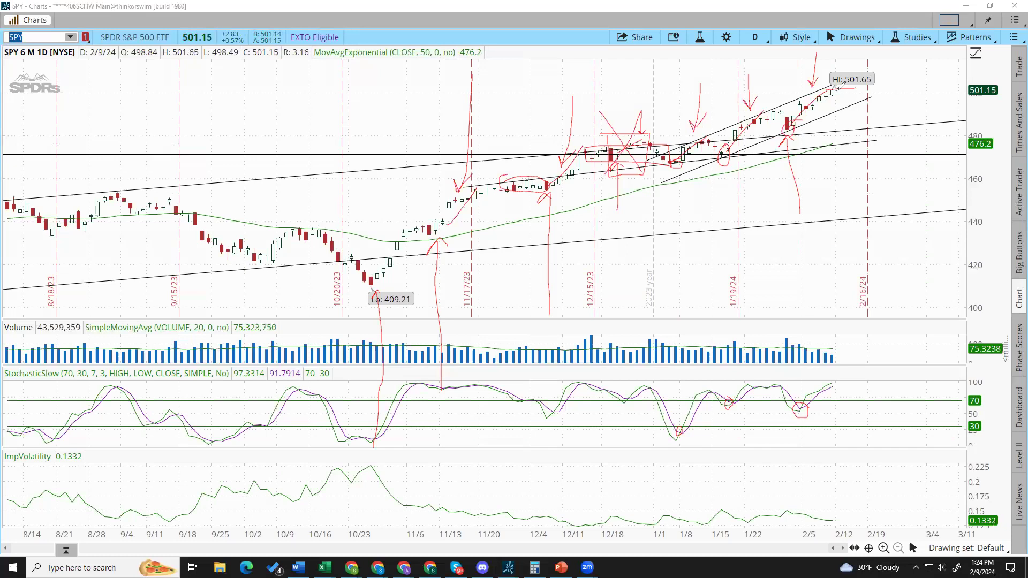
drag(838, 80, 860, 100)
drag(833, 383, 861, 406)
drag(859, 101, 870, 244)
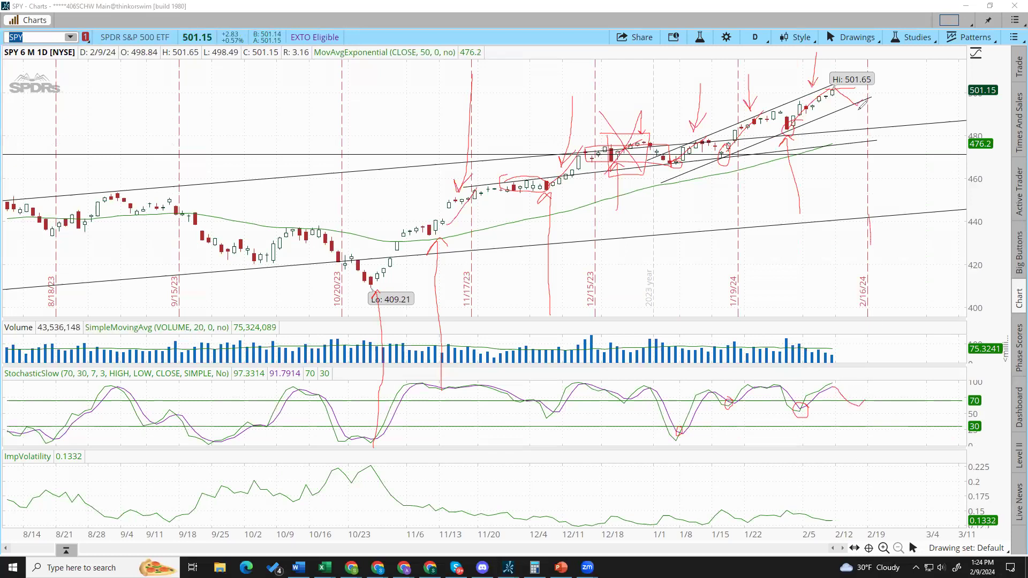
mouse_move(848, 126)
mouse_down()
mouse_move(863, 106)
mouse_move(873, 127)
mouse_up()
mouse_move(873, 481)
mouse_down()
mouse_move(866, 406)
mouse_move(869, 416)
mouse_up()
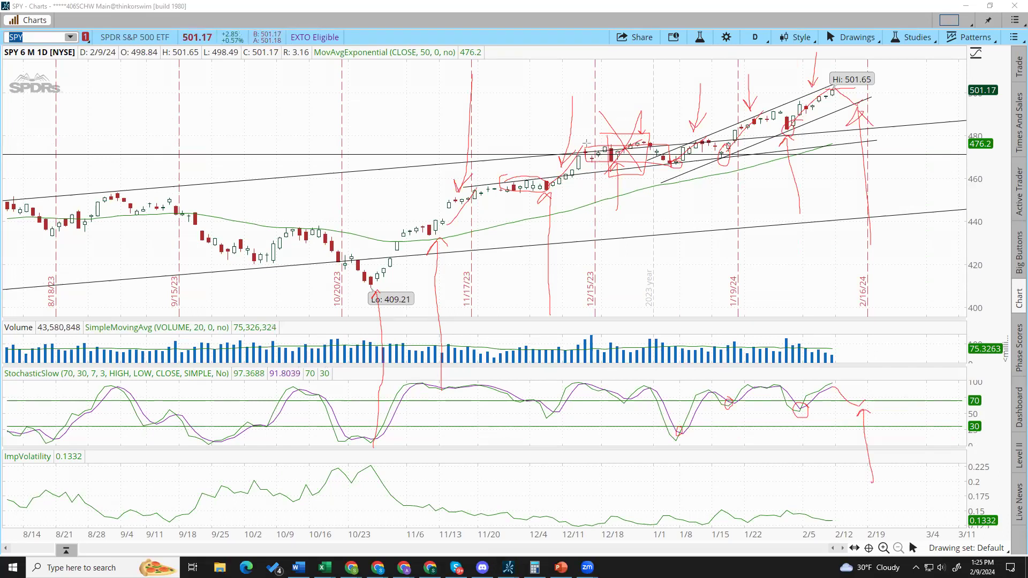
Step: Highlight the mid-December to early-January consolidation with a yellow rectangle, and erase all annotations
drag(577, 125, 688, 183)
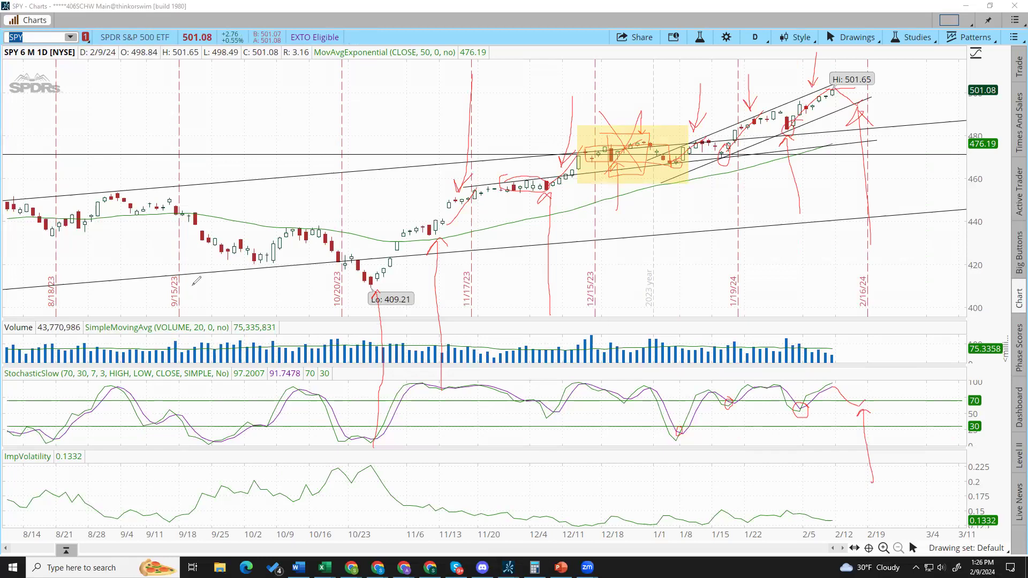
key(e)
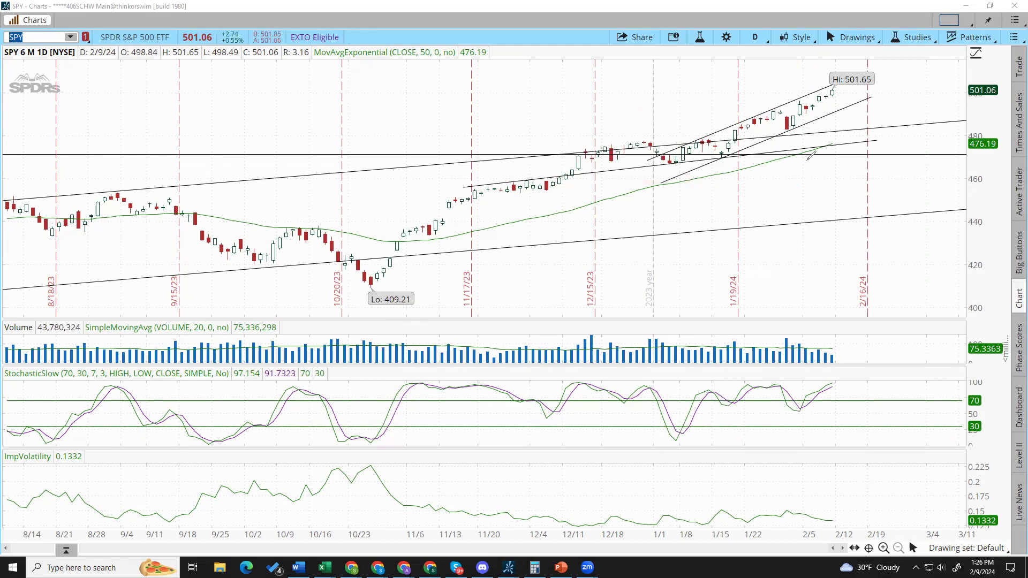
Step: Circle the rally since January, write a 2 beside it, sketch a dip and rebound from the latest candle, and exit annotation mode
mouse_move(668, 145)
mouse_down()
mouse_move(774, 76)
mouse_move(843, 136)
mouse_move(683, 148)
mouse_move(690, 130)
mouse_up()
drag(913, 82, 943, 109)
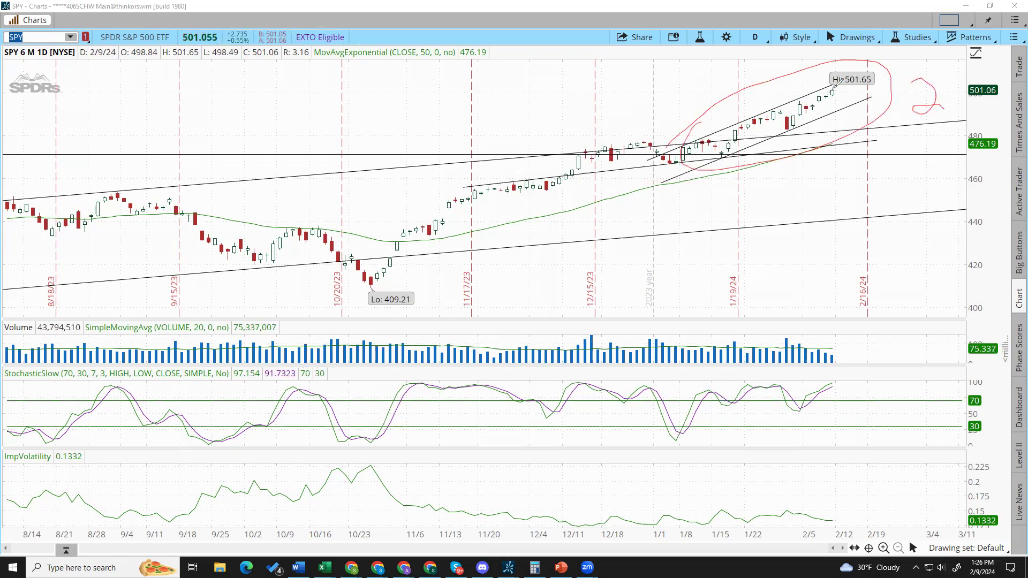
mouse_move(855, 89)
mouse_down()
mouse_move(871, 100)
mouse_move(898, 59)
mouse_up()
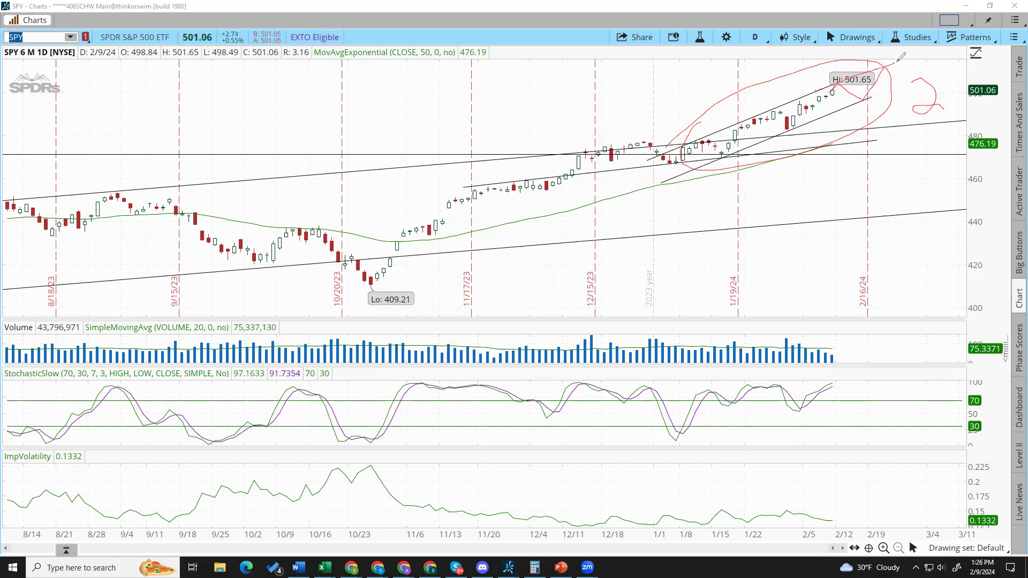
drag(852, 105, 936, 59)
key(Escape)
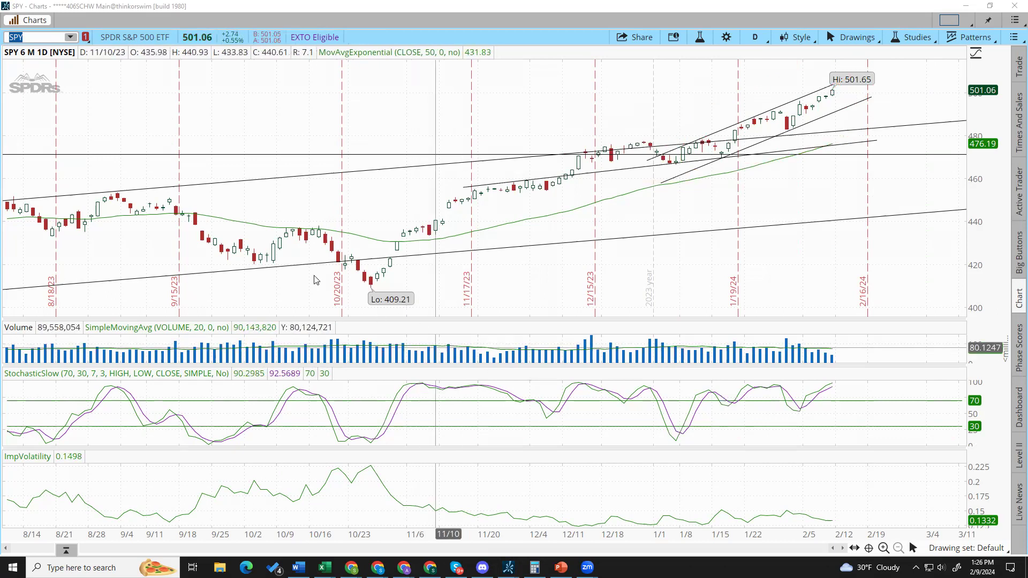
Step: Set the SPY chart to the 3 Y : W time frame and draw a rising red channel around the 2023 price action
click(755, 37)
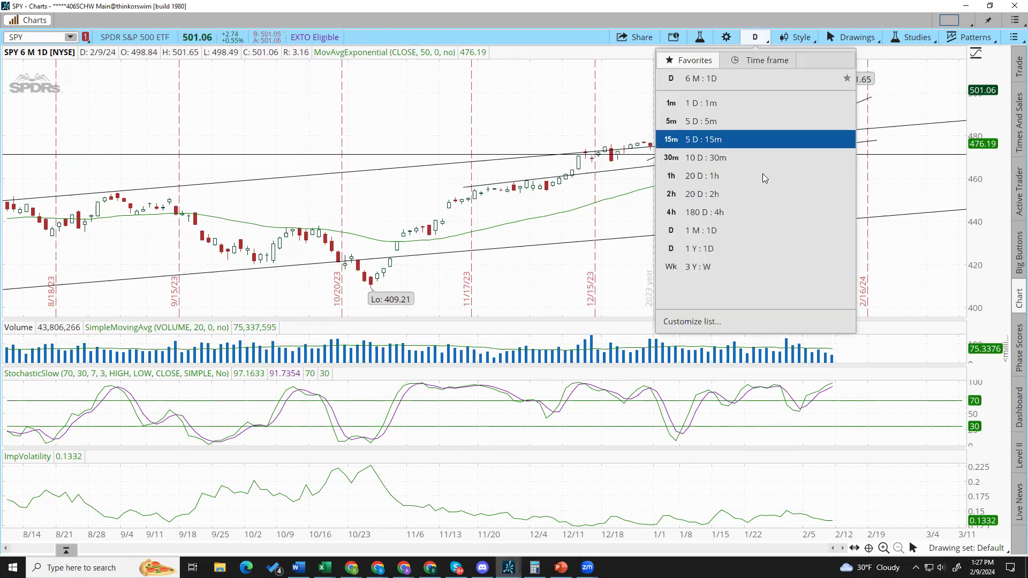
click(717, 267)
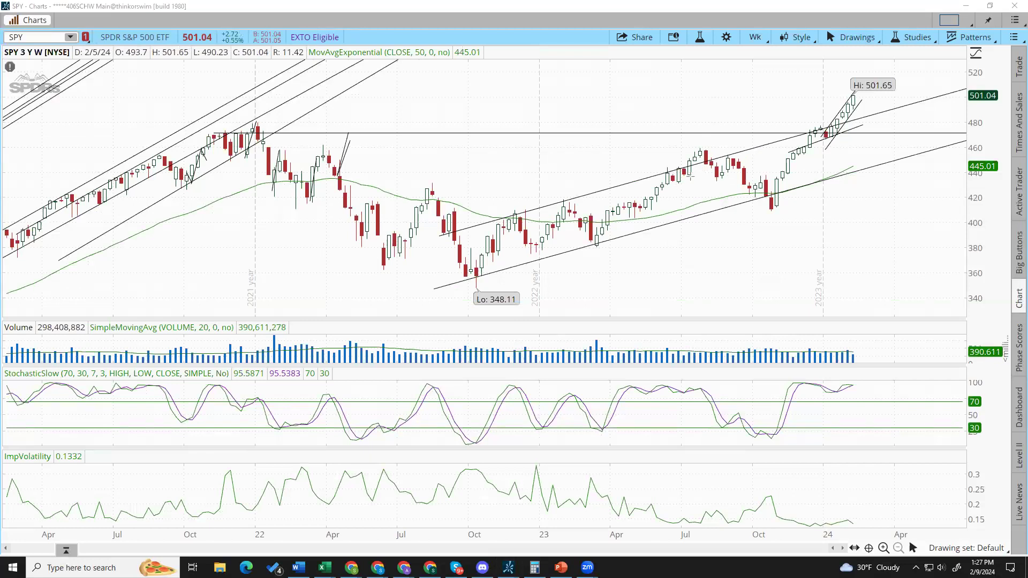
key(ctrl+z)
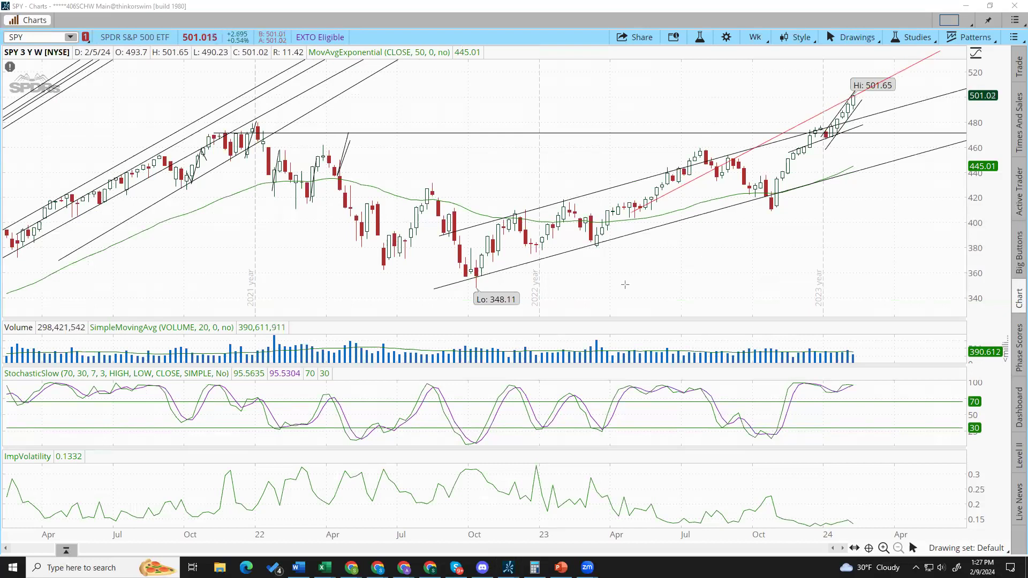
drag(615, 284, 1011, 88)
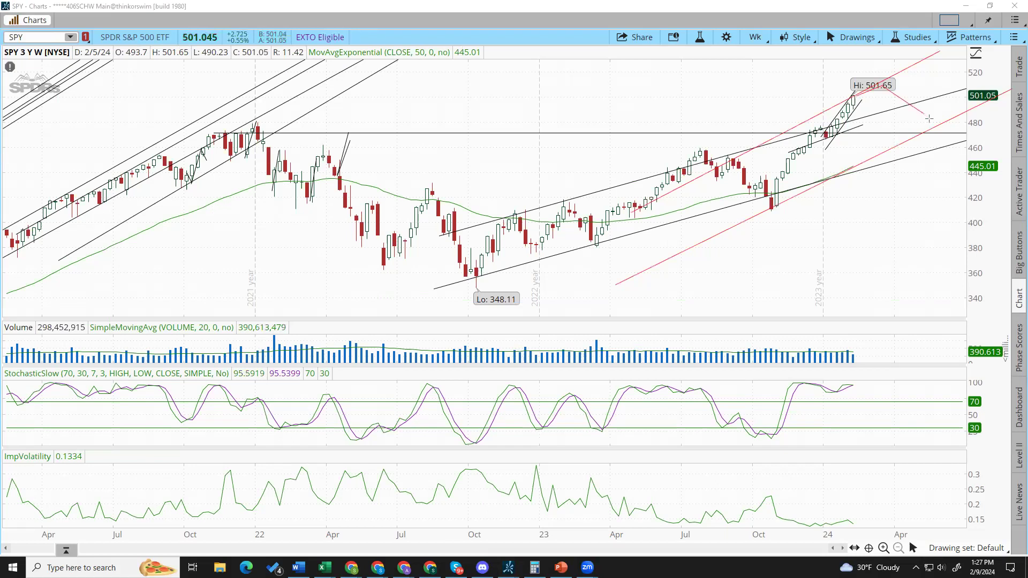
Step: Sketch a short rebound at the end of the projected SPY pullback, and clear all annotations from the weekly chart
click(925, 113)
click(934, 105)
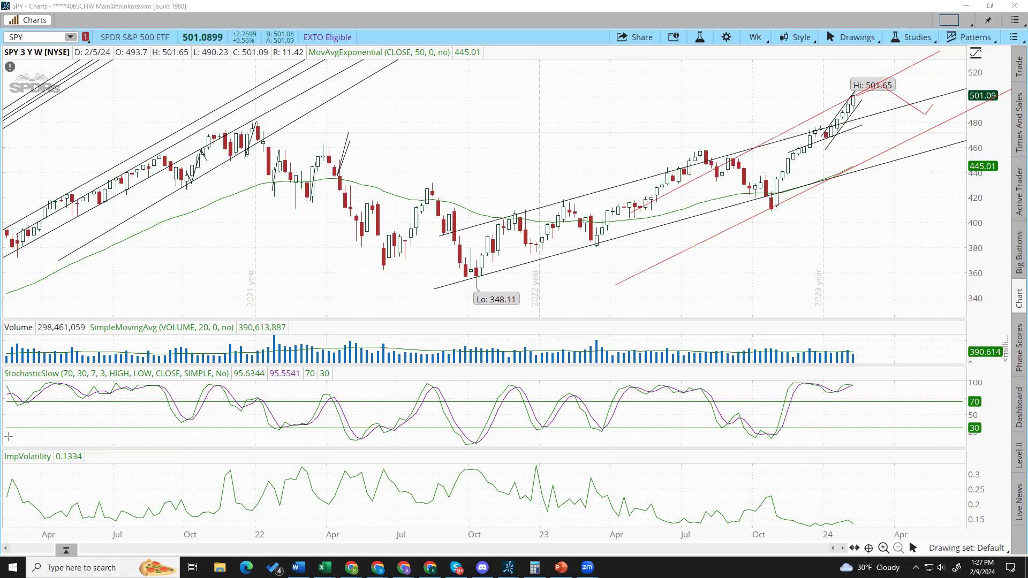
key(Escape)
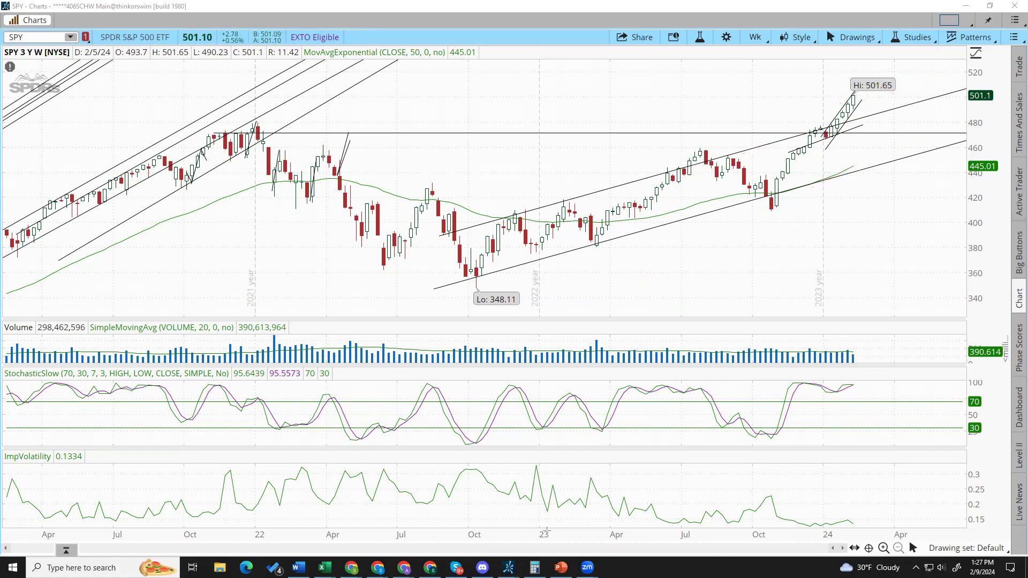
Step: Switch to the MWAG Trading Market Posture workbook in Excel and review the 4-Feb SPY long-term trend, short-term trend and volume scores
mouse_move(324, 567)
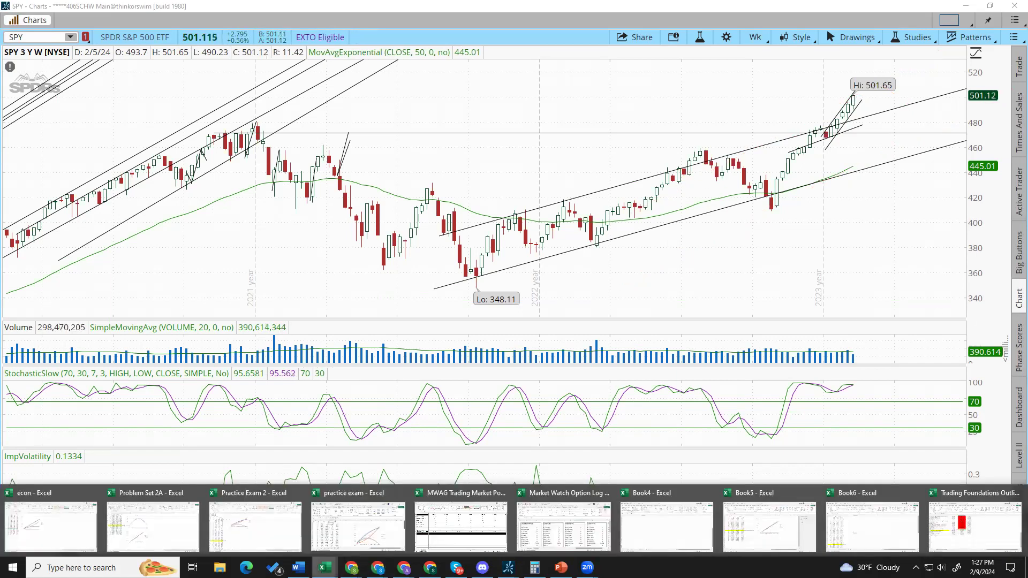
click(460, 524)
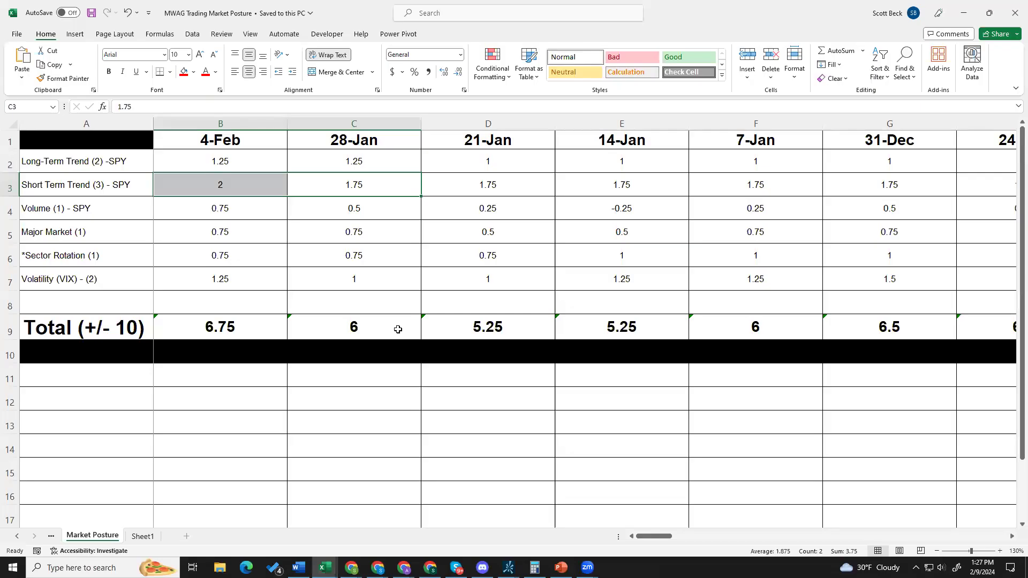
click(495, 167)
double_click(470, 167)
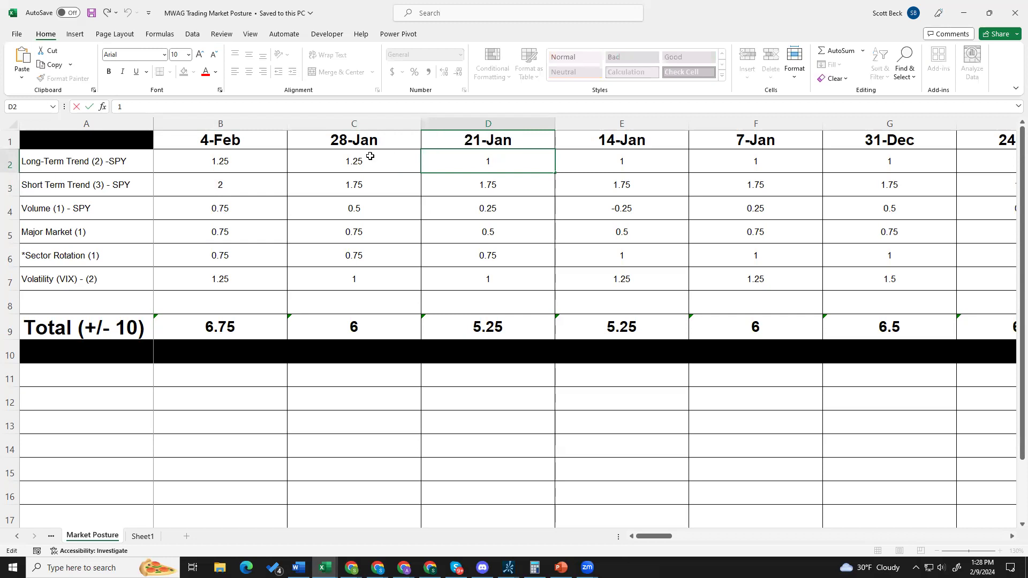
click(270, 161)
drag(256, 161, 254, 190)
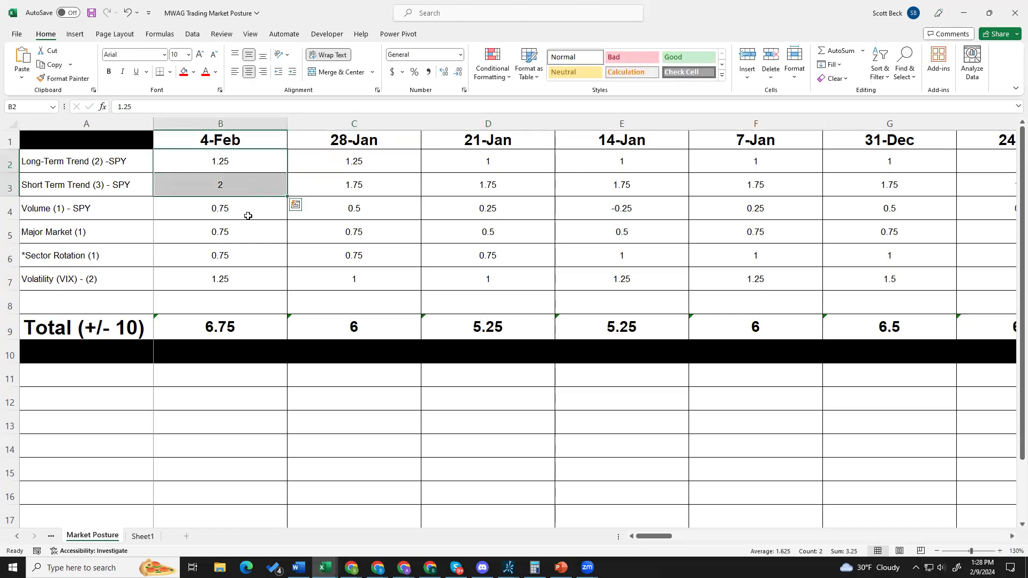
click(248, 215)
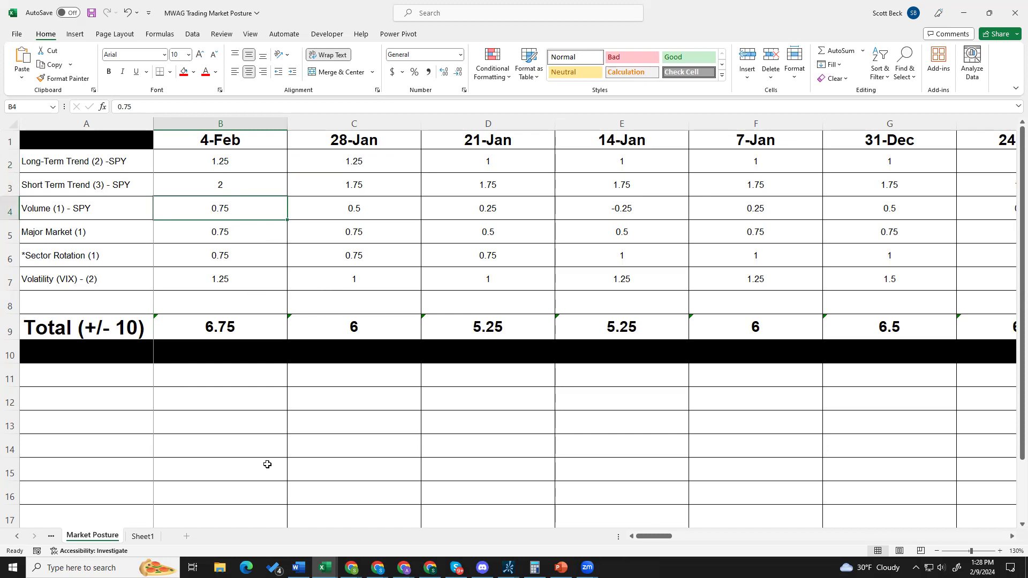
Step: Return to the SPY chart in thinkorswim and set its time frame to 1 M : 1D
mouse_move(508, 568)
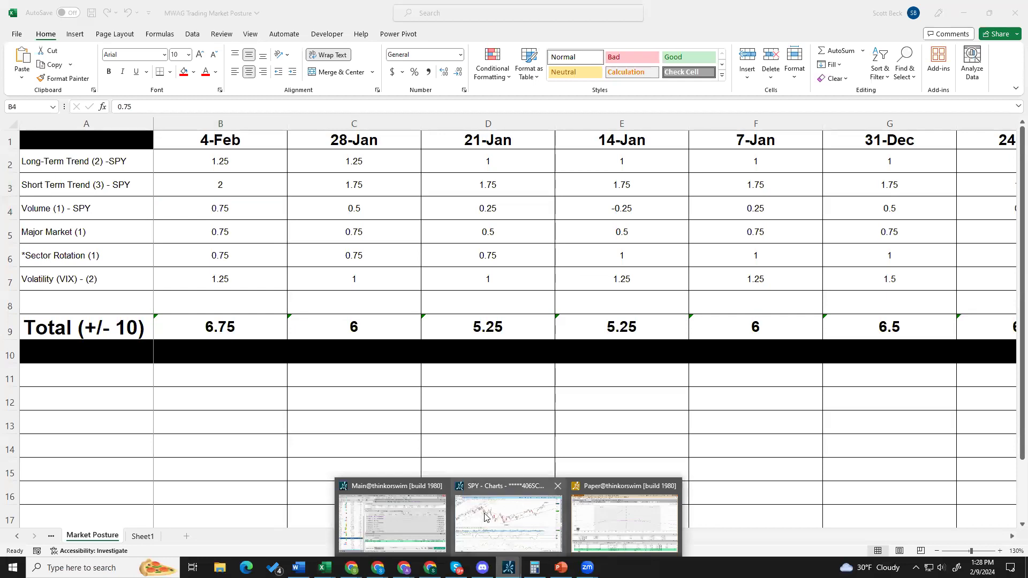
click(487, 517)
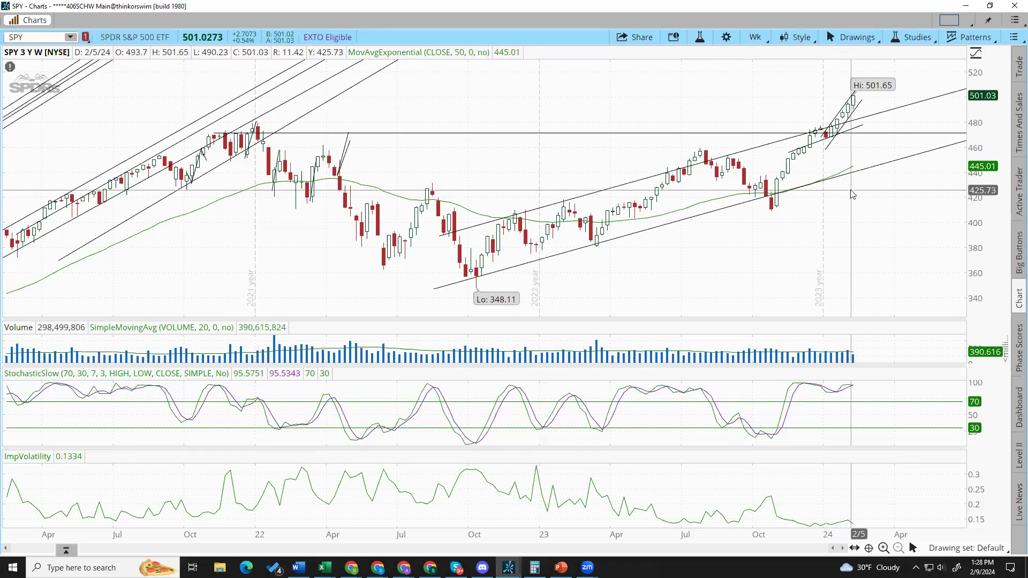
click(756, 39)
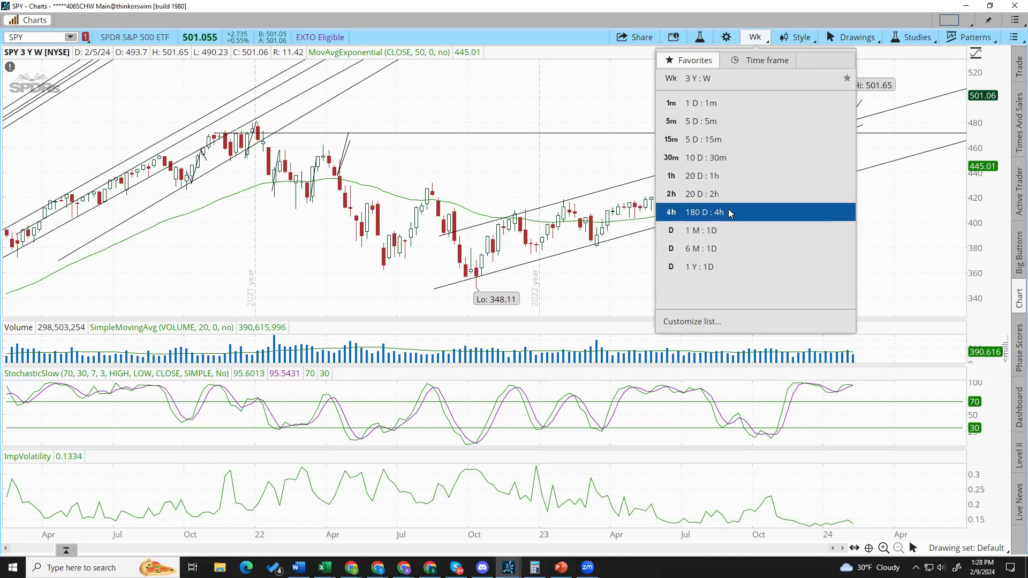
click(730, 229)
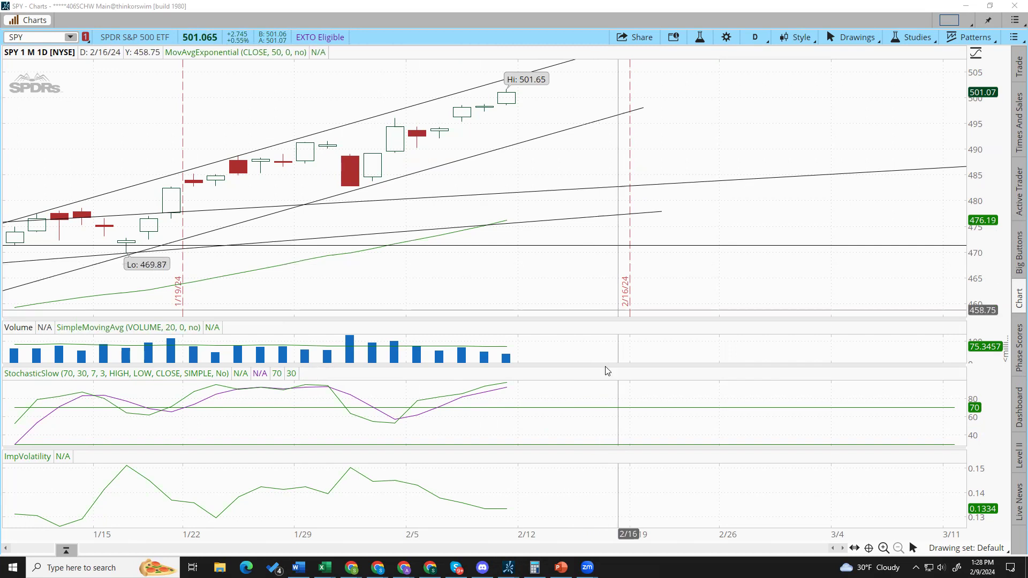
Step: Switch to the MWAG Trading Market Posture workbook in Excel and check the 4-Feb Major Market score
mouse_move(325, 569)
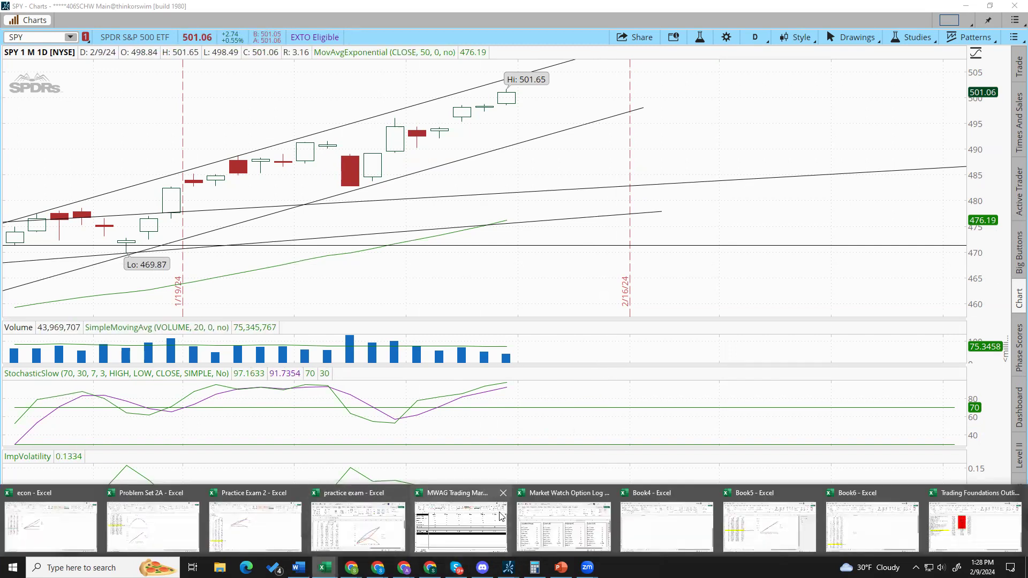
click(496, 519)
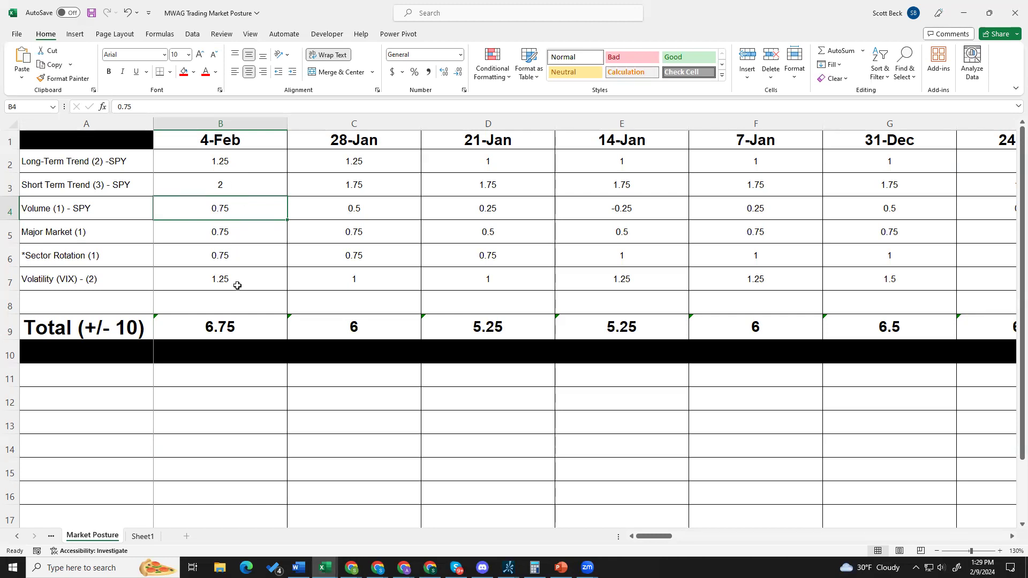
click(227, 326)
click(239, 228)
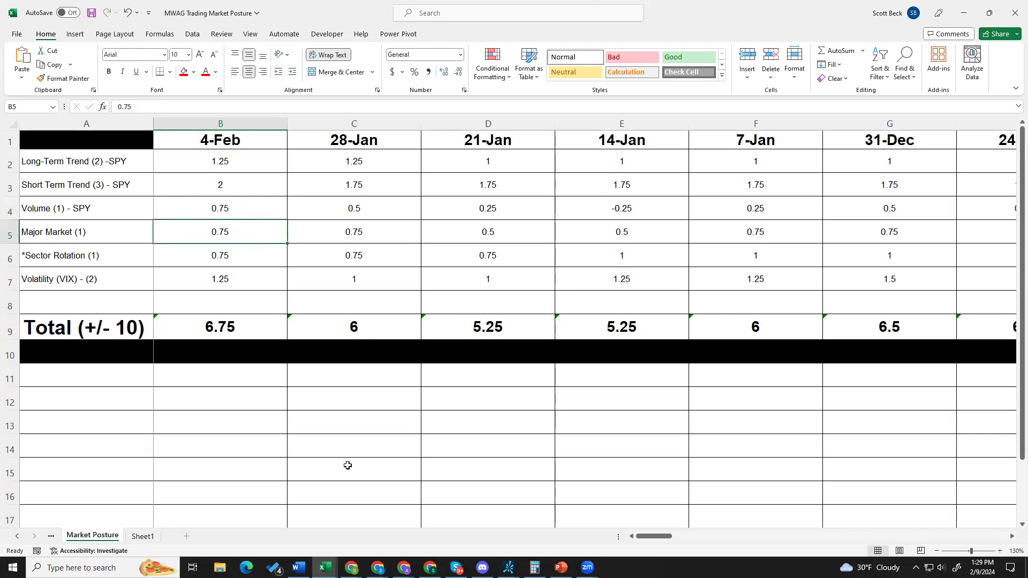
Step: Return to the thinkorswim chart, set the time frame to 6 M : 1D and load the symbol IWM
mouse_move(509, 568)
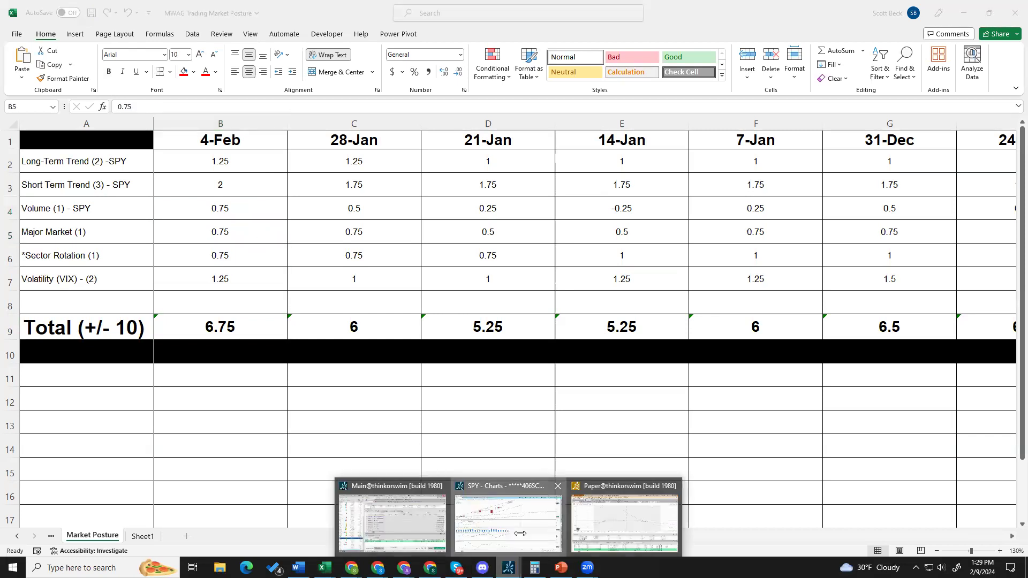
click(508, 514)
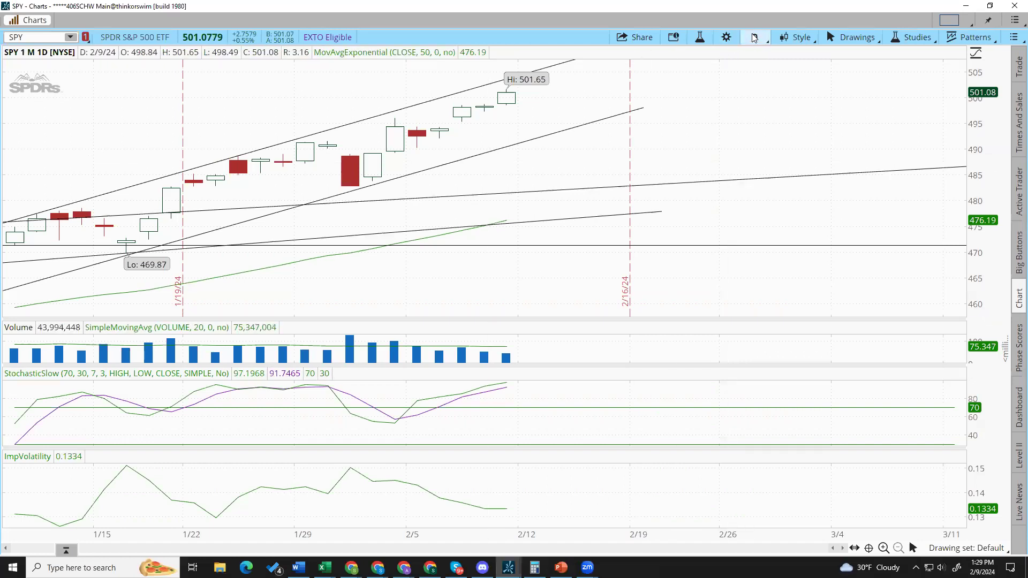
click(755, 37)
click(736, 239)
click(46, 35)
text(IWM)
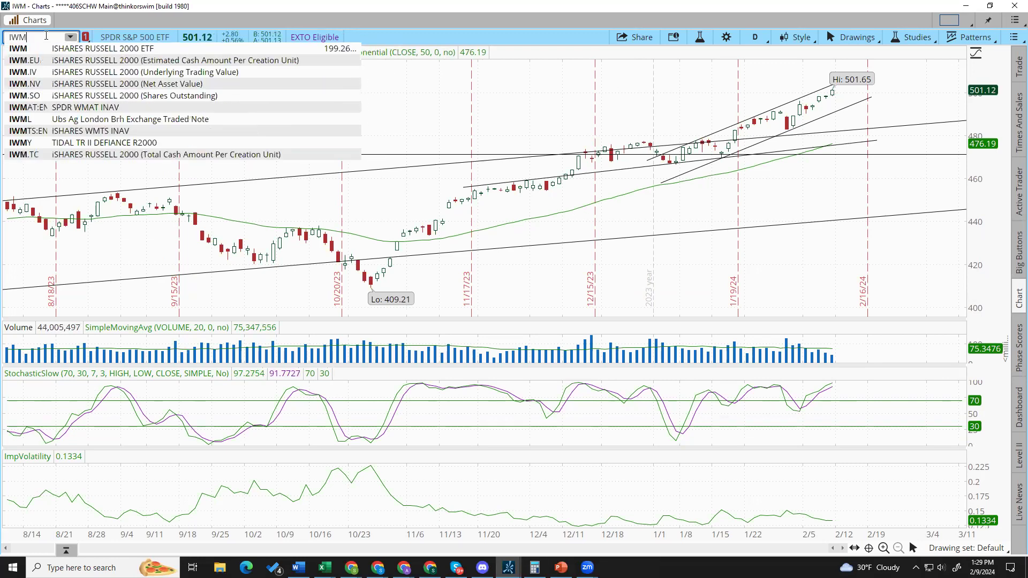
key(Return)
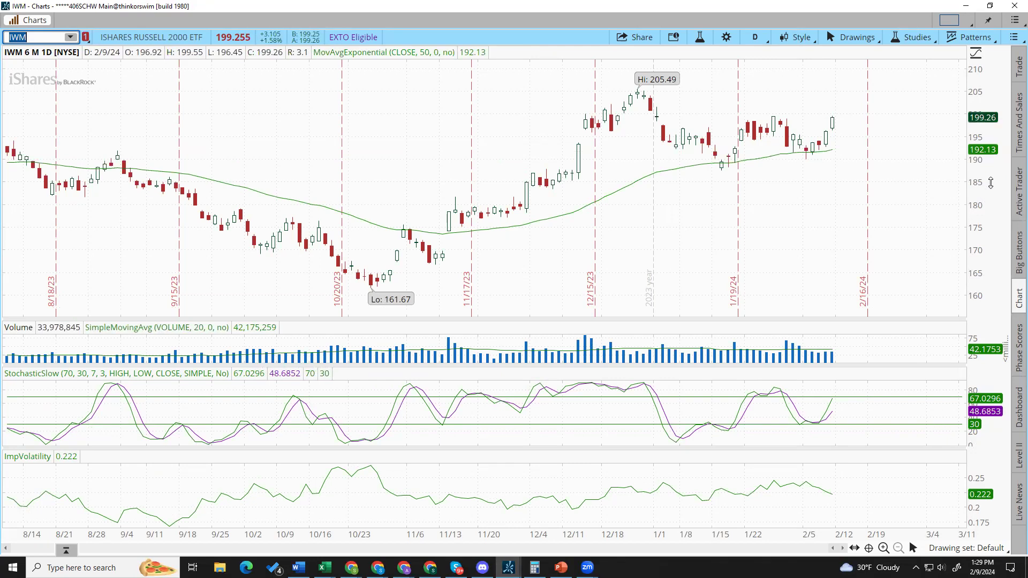
Step: Draw a falling red channel around the IWM decline from late December to mid-January, and clear the annotations
key(ctrl+2)
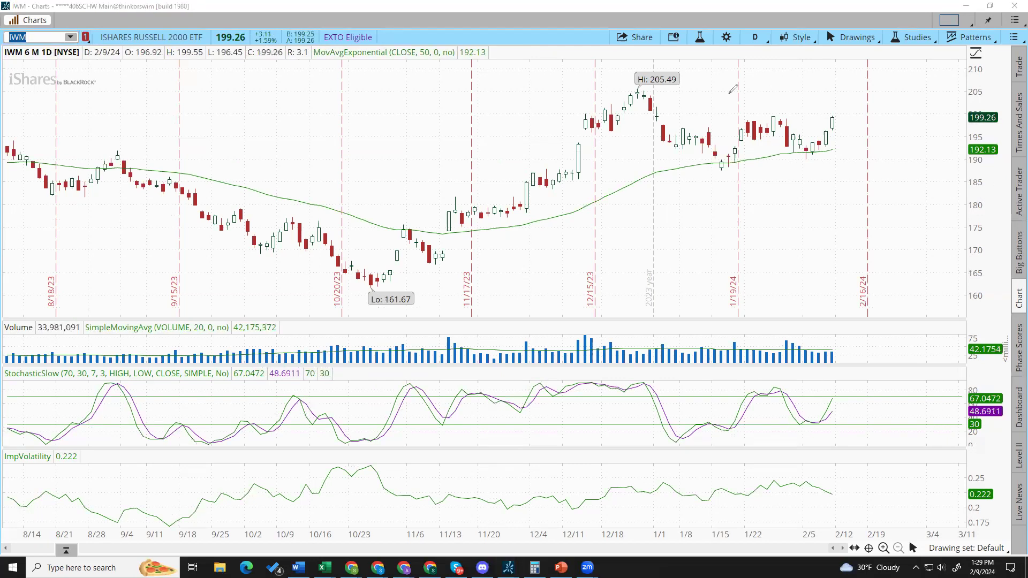
drag(647, 81, 760, 159)
drag(602, 96, 758, 202)
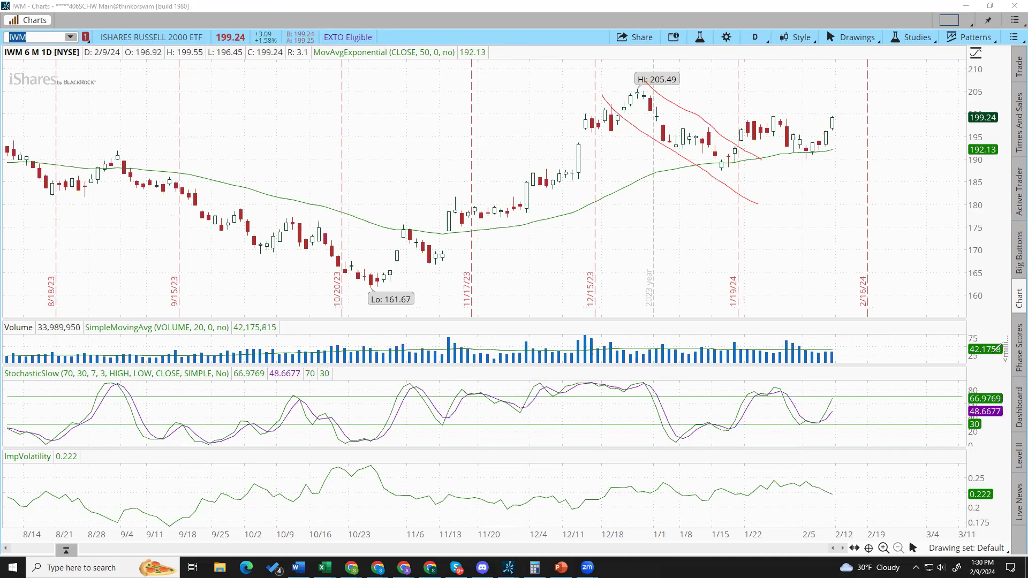
key(Escape)
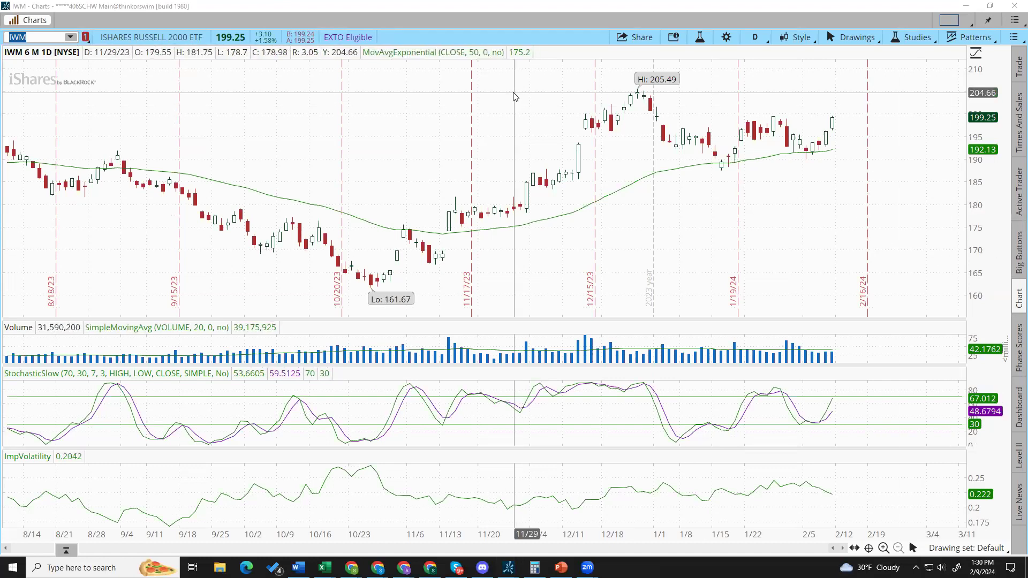
Step: Check the 4-Feb Sector Rotation score in the Excel workbook, and load the symbol XLY in the thinkorswim chart
click(965, 5)
click(280, 257)
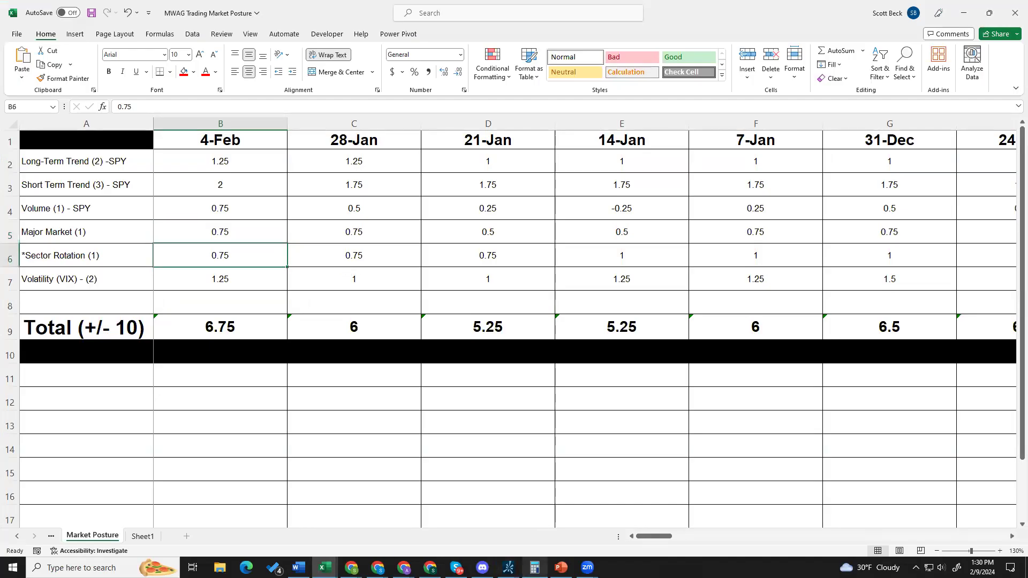
click(509, 567)
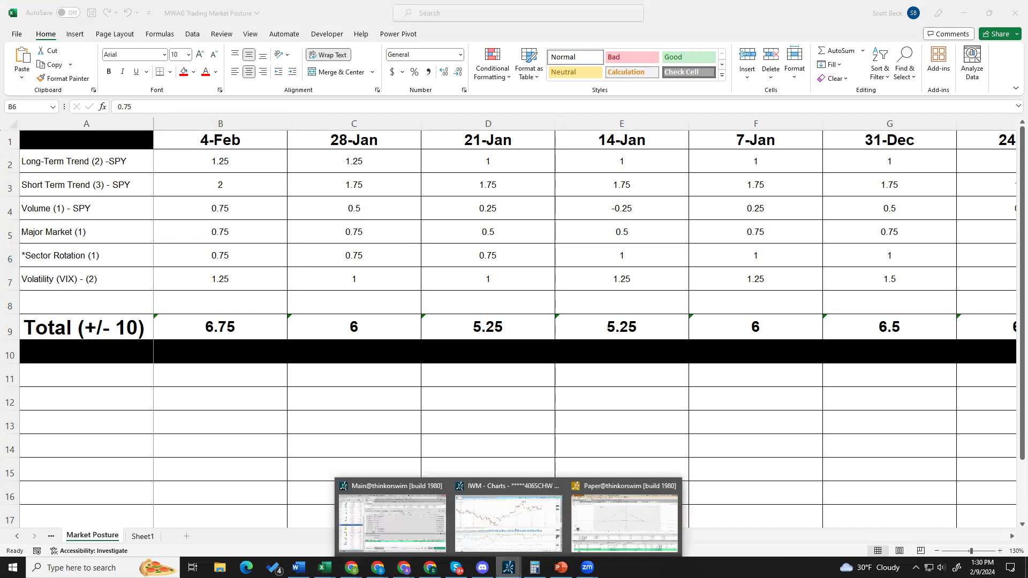
click(488, 533)
click(40, 38)
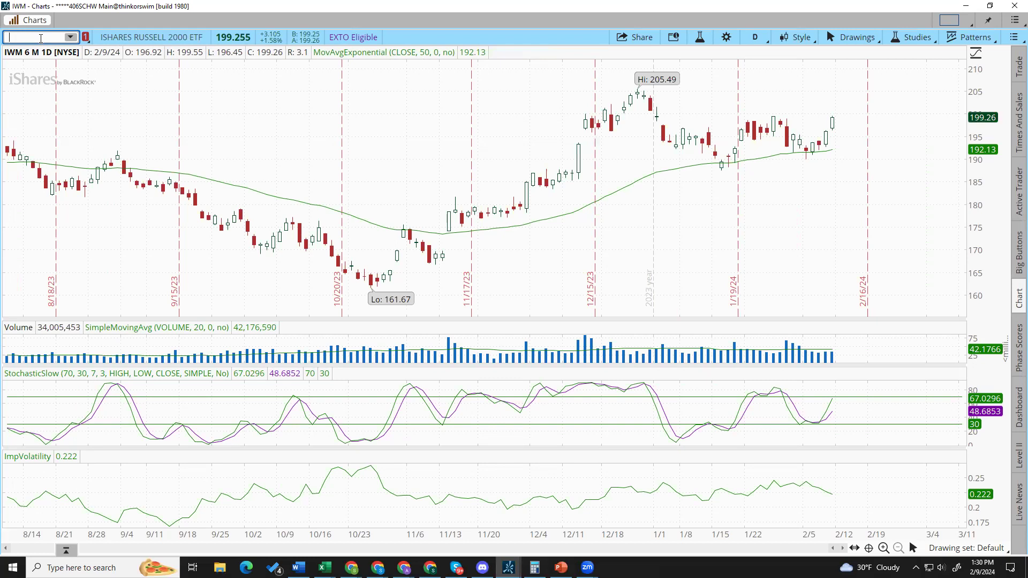
text(XLY)
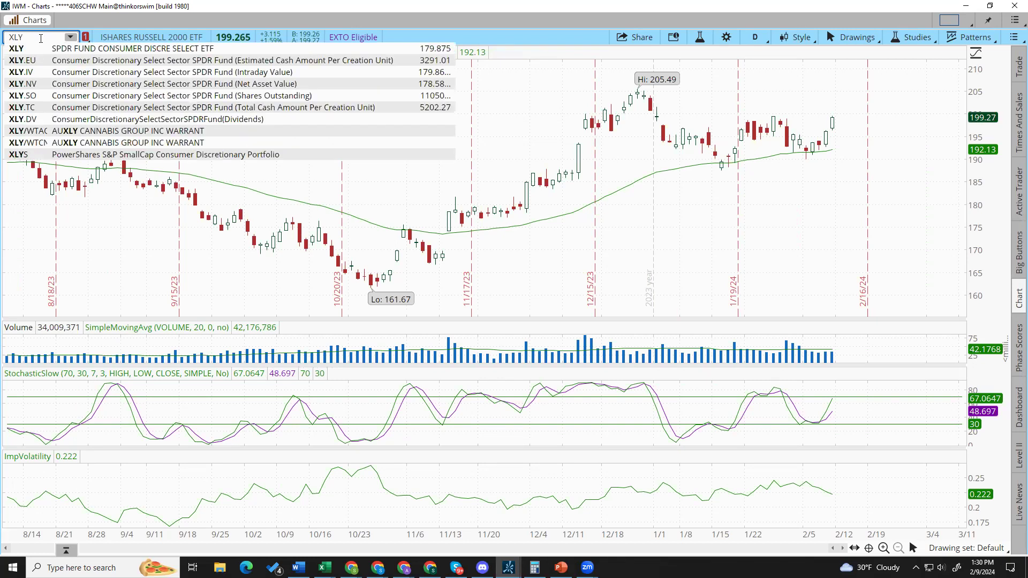
key(Return)
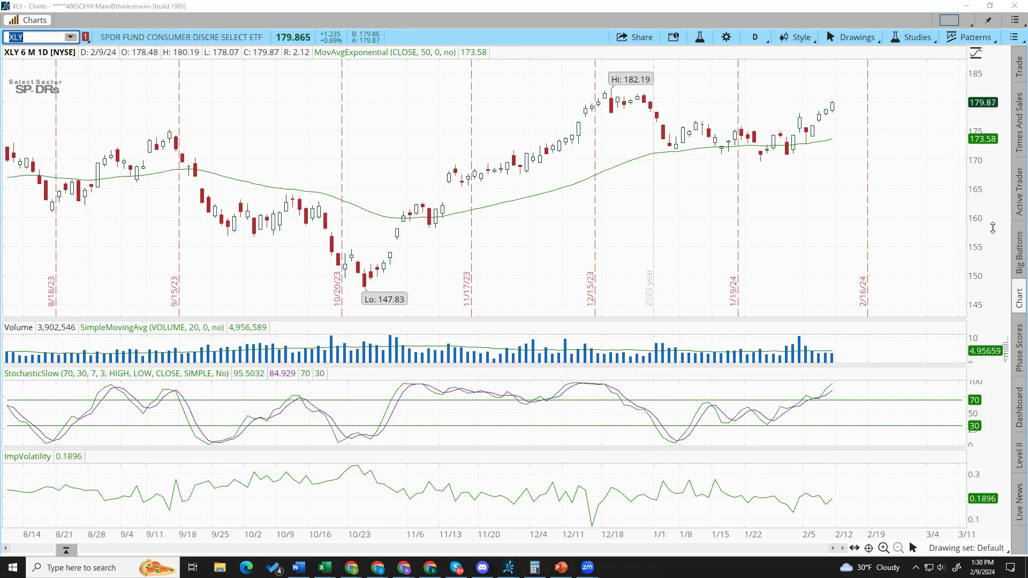
Step: Point an arrow at XLY's early-February breakout, mark the following low and latest high, and draw lines along the January highs and the rally
drag(751, 86, 793, 114)
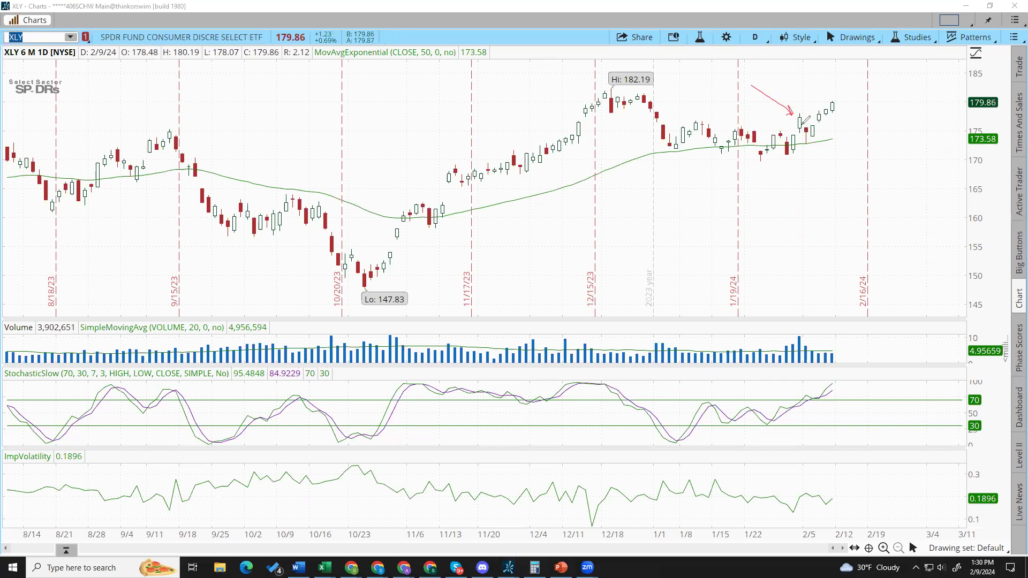
drag(818, 135, 806, 132)
drag(814, 132, 833, 102)
drag(683, 115, 867, 142)
mouse_move(778, 158)
mouse_down()
mouse_move(833, 98)
mouse_move(847, 99)
mouse_up()
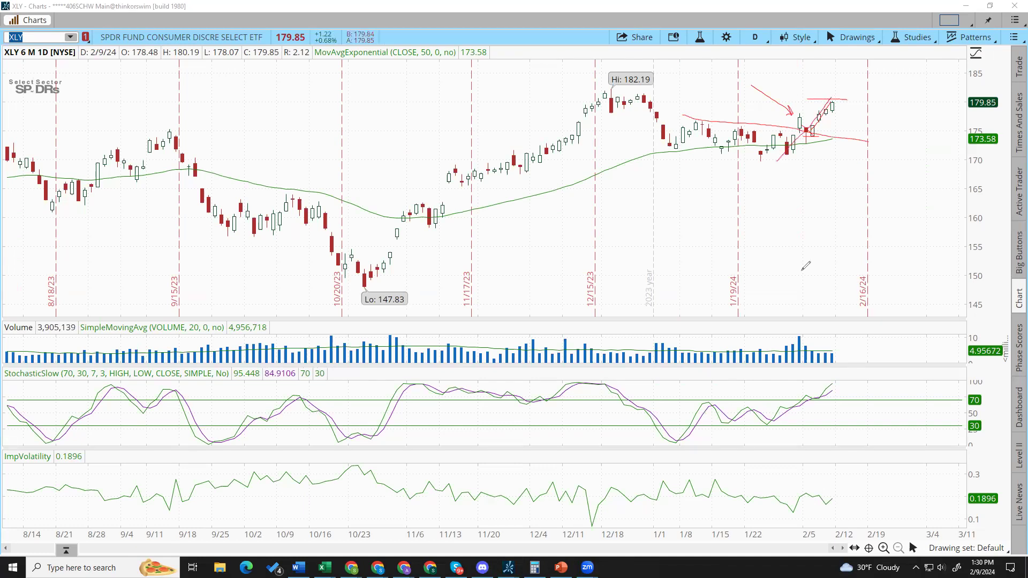
Step: Box and check-mark the early-February XLY volume spike, and sketch resistance at the December high with a projected pullback from the latest candle
mouse_move(792, 329)
mouse_down()
mouse_move(812, 329)
mouse_move(809, 369)
mouse_move(788, 365)
mouse_move(792, 322)
mouse_move(811, 300)
mouse_up()
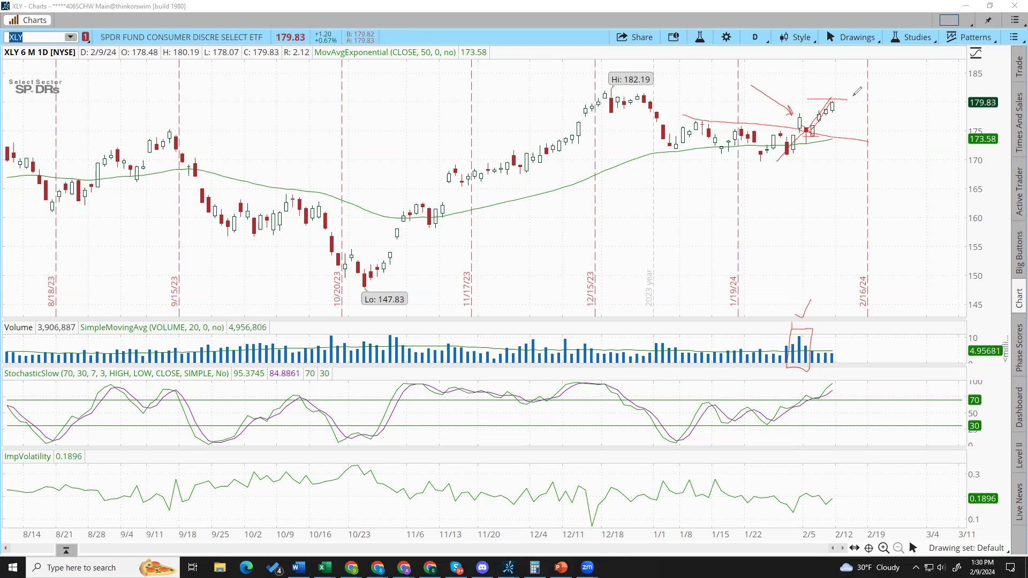
mouse_move(580, 89)
mouse_down()
mouse_move(798, 92)
mouse_move(870, 130)
mouse_up()
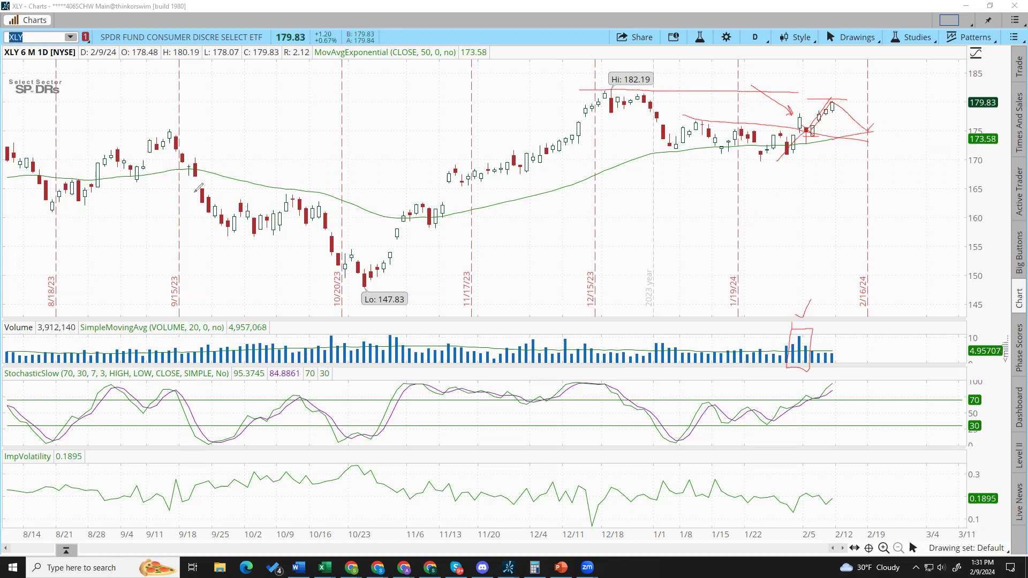
Step: Point an arrow at XLY's early-September low, and trace the August to mid-September swings up to the mid-September top
mouse_move(178, 262)
mouse_down()
mouse_move(156, 196)
mouse_move(142, 192)
mouse_up()
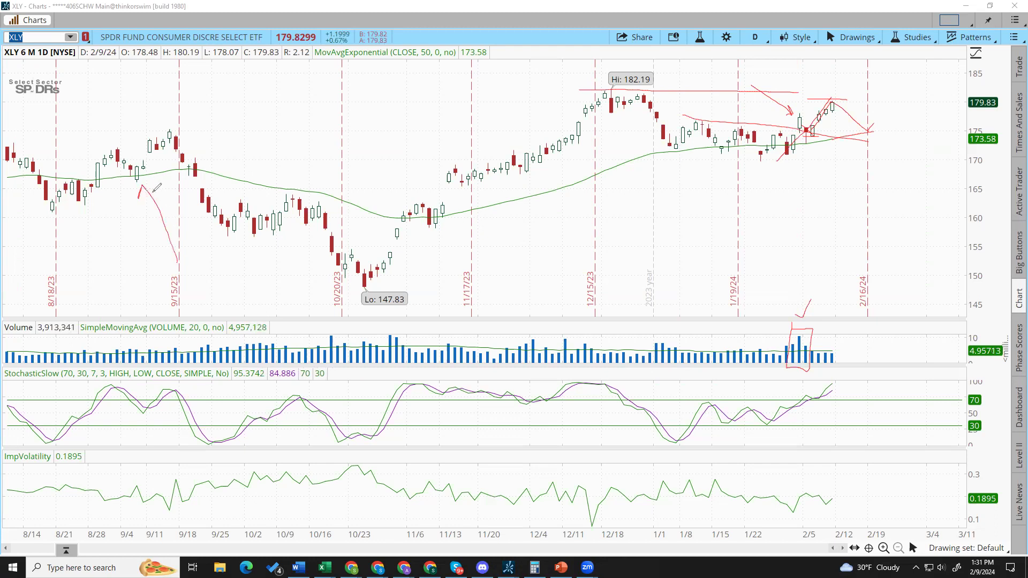
mouse_move(18, 135)
mouse_down()
mouse_move(101, 180)
mouse_move(115, 144)
mouse_up()
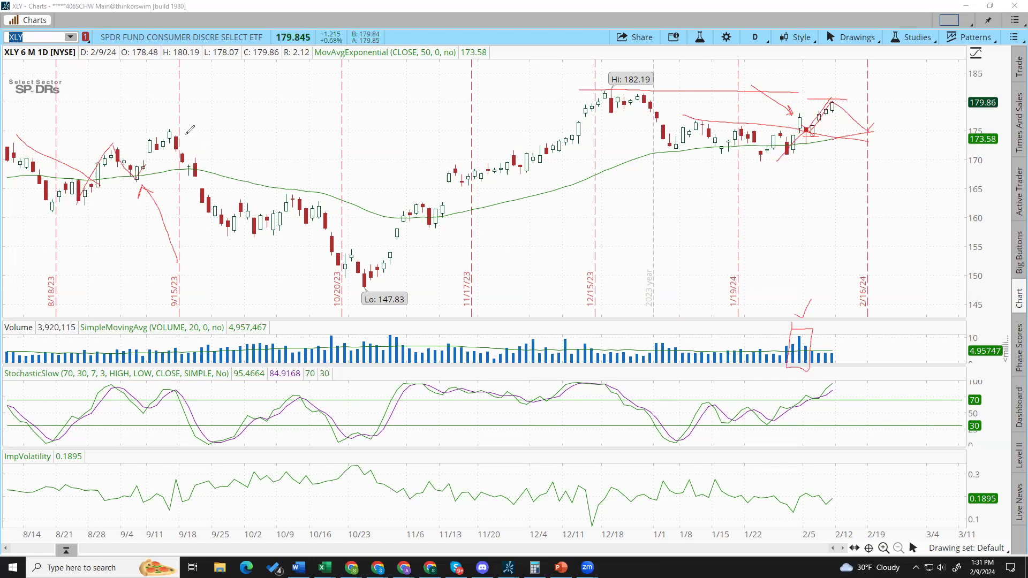
mouse_move(177, 112)
mouse_down()
mouse_move(177, 147)
mouse_move(143, 170)
mouse_move(181, 131)
mouse_up()
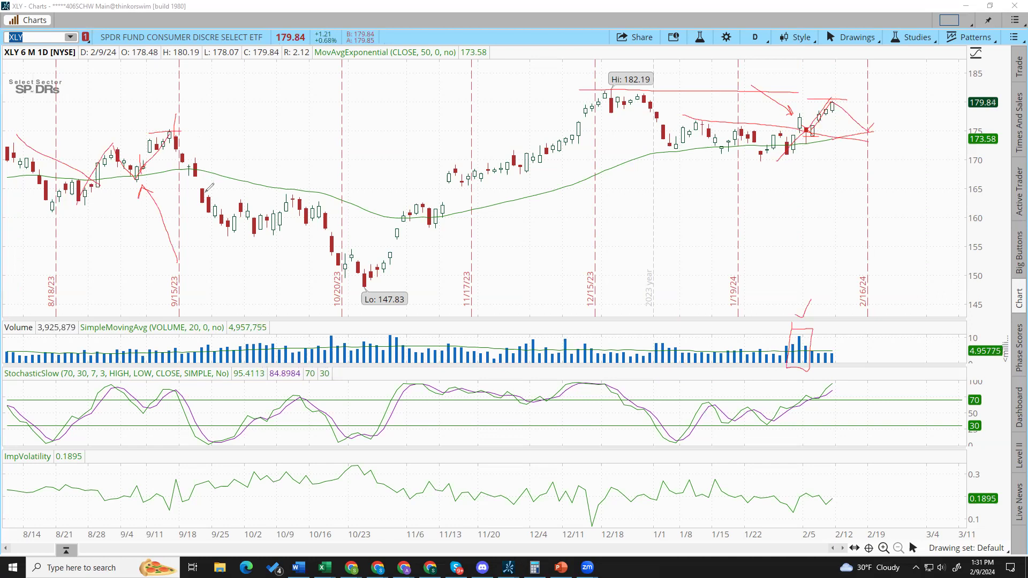
Step: Draw falling red channel lines above and below the XLY decline from mid-September to late October
drag(184, 129, 383, 263)
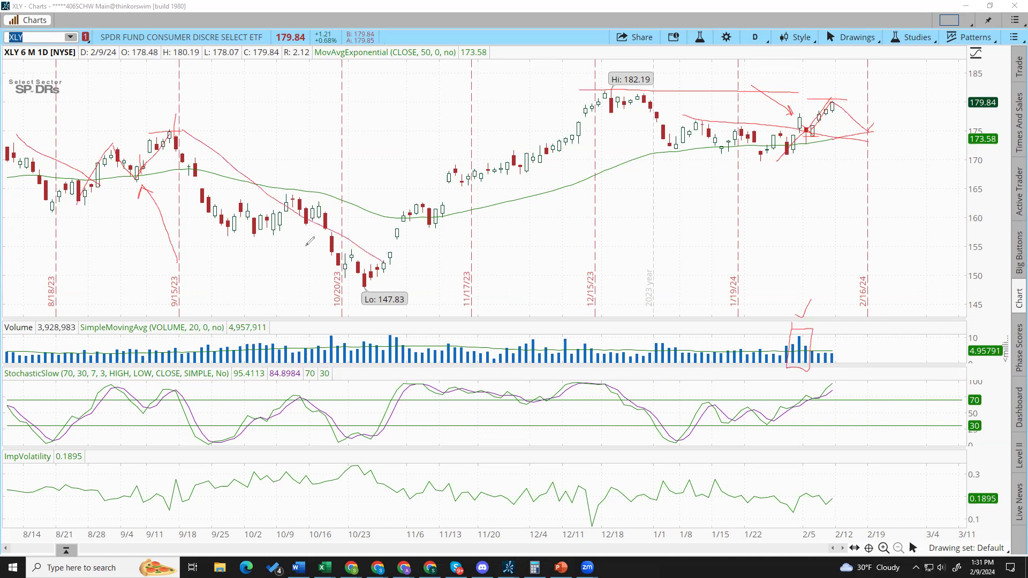
drag(230, 217, 293, 249)
drag(209, 141, 374, 238)
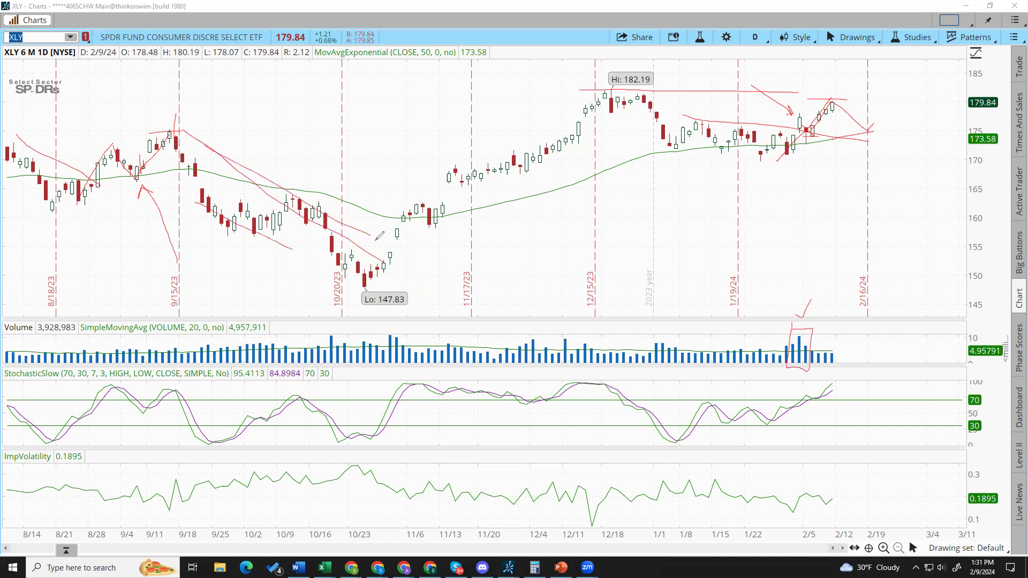
Step: Draw a second falling line along the XLY lows from mid-September to early October, and clear all chart annotations
drag(183, 202, 292, 246)
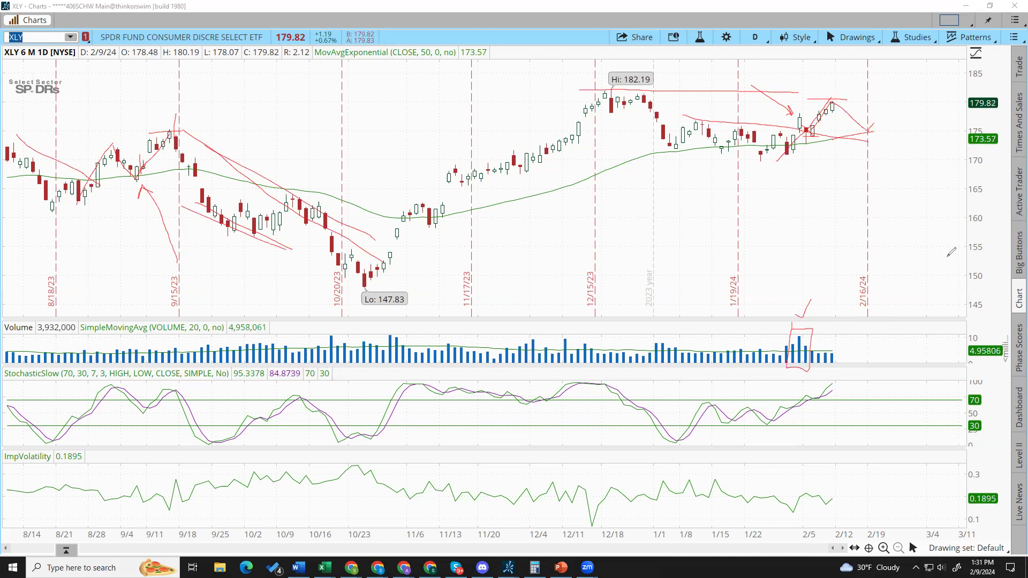
key(Escape)
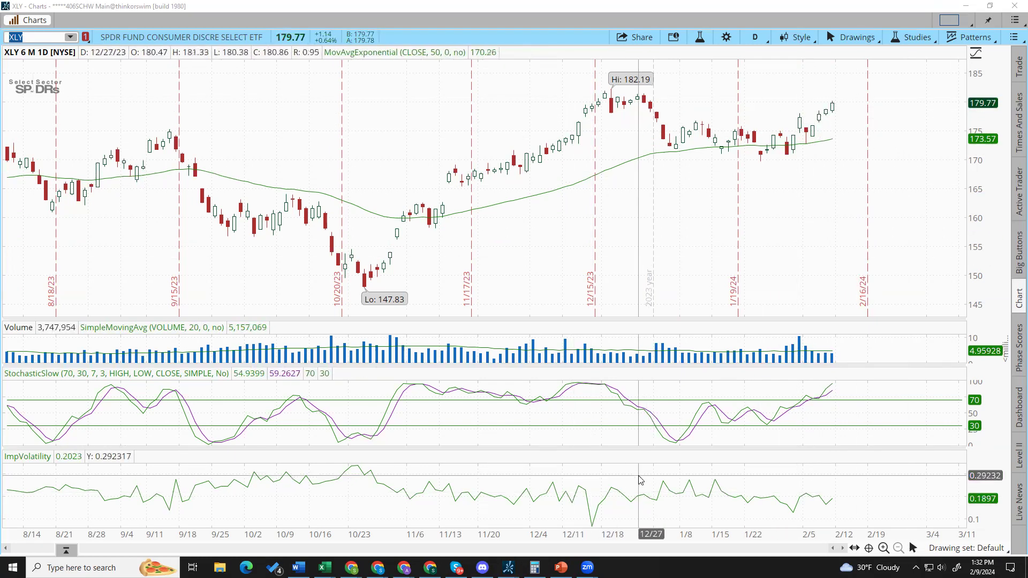
Step: Load VIX in the chart window in place of XLY
mouse_move(508, 567)
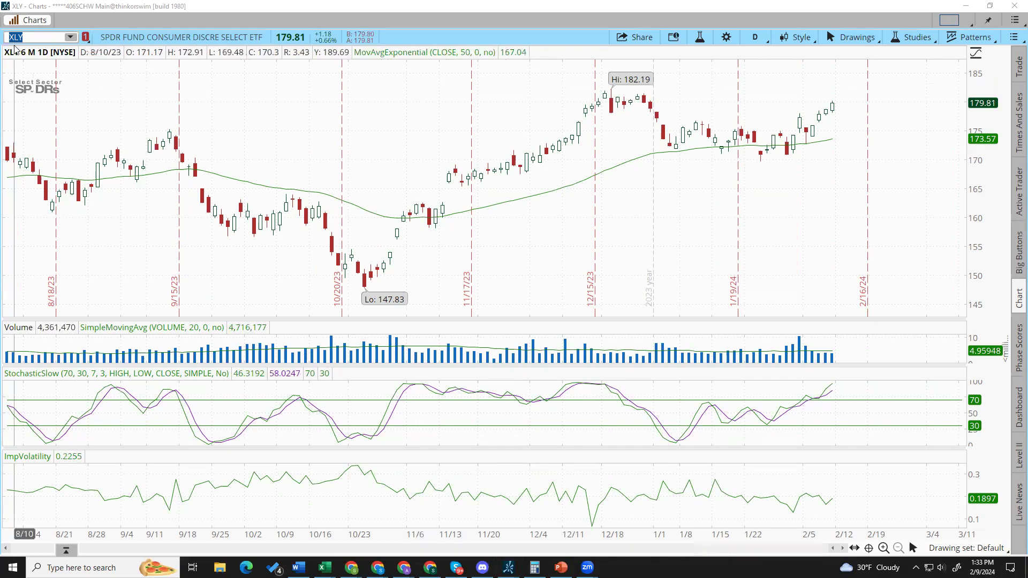
click(40, 37)
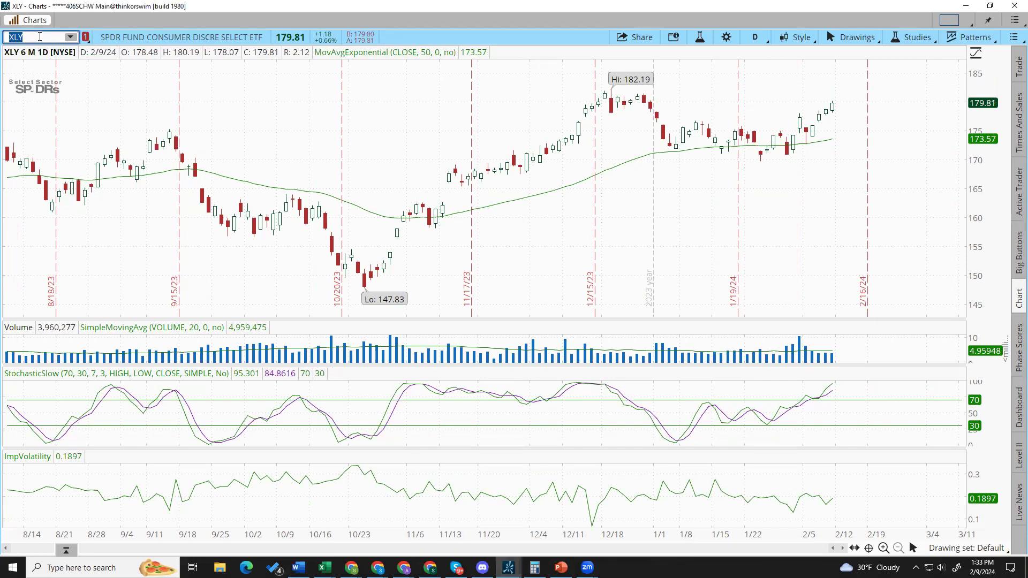
text(VIX)
key(Return)
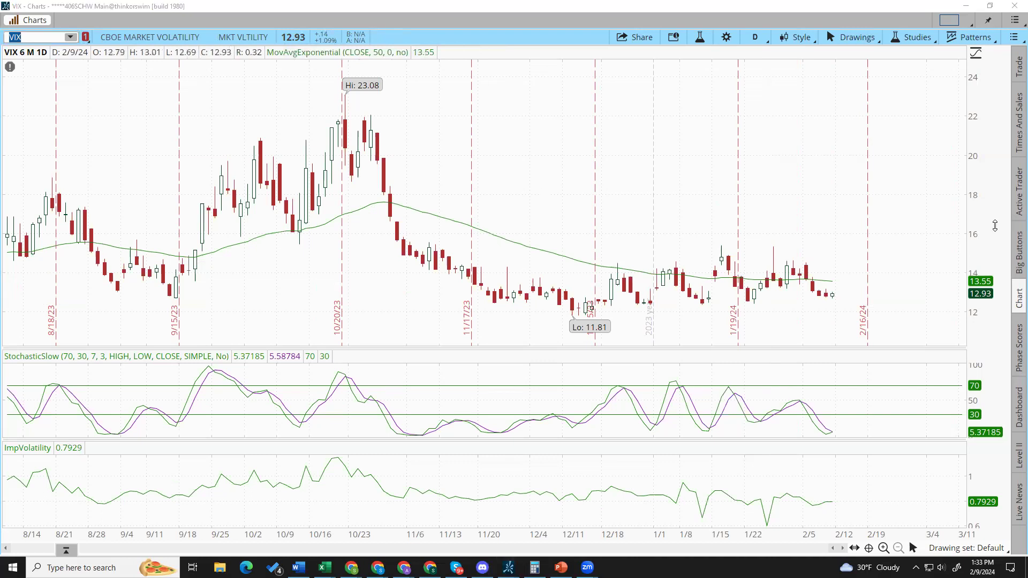
Step: Draw red lines along the VIX highs and lows from mid-December to late January, and cross out the late-January spike
click(585, 283)
click(758, 247)
drag(769, 262, 777, 248)
click(605, 306)
click(760, 303)
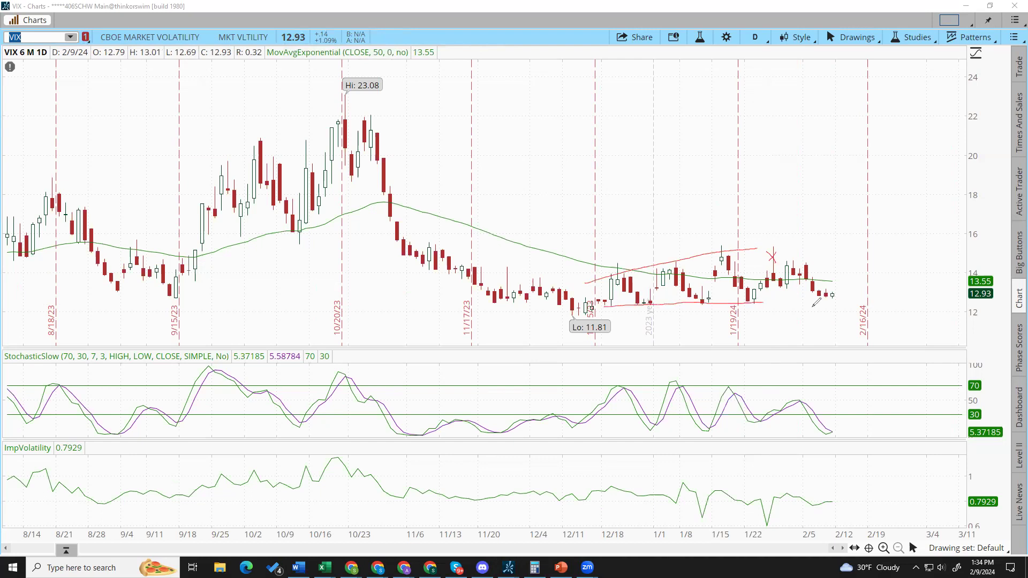
Step: Draw a horizontal line at the early-February VIX highs, and point arrows at those highs and at the late-January low
click(767, 264)
click(811, 263)
mouse_move(734, 230)
mouse_down()
mouse_move(805, 236)
mouse_move(795, 251)
mouse_move(804, 244)
mouse_up()
drag(744, 343, 759, 306)
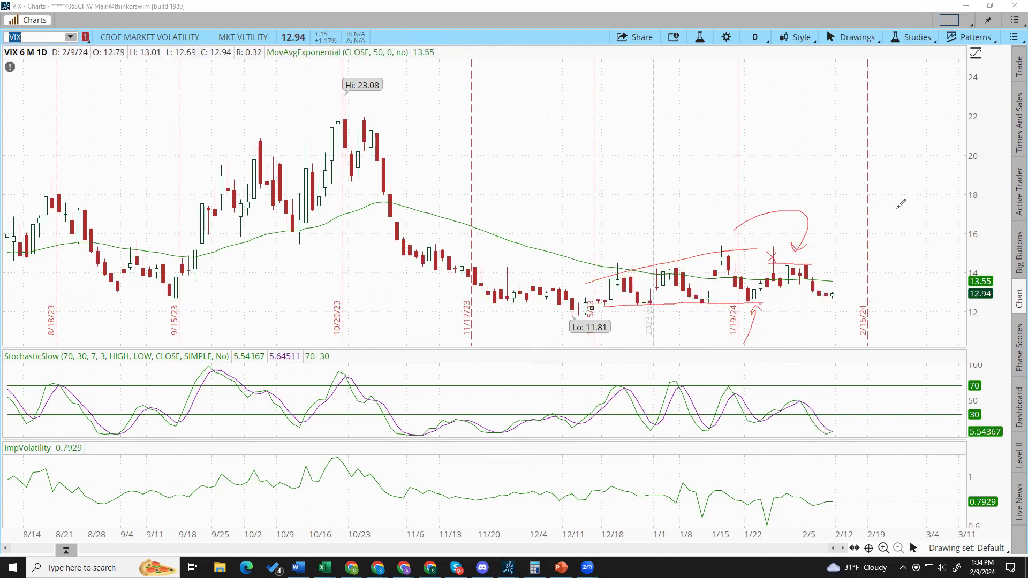
Step: Underline the latest VIX candles, and point arrows at them and at the early-February candles
drag(817, 296, 843, 296)
mouse_move(841, 365)
mouse_down()
mouse_move(836, 306)
mouse_move(850, 313)
mouse_up()
drag(785, 320, 805, 280)
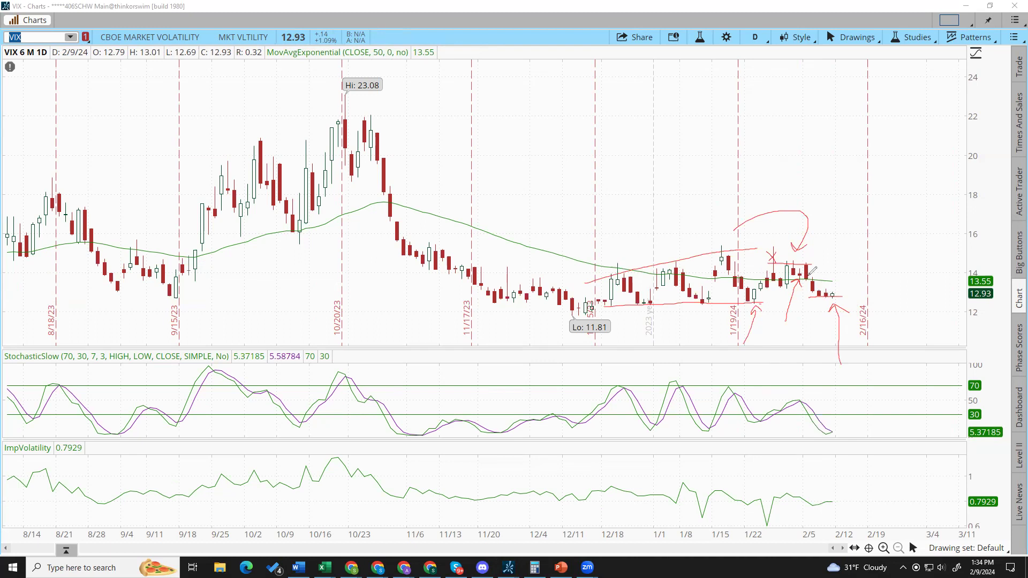
drag(801, 273, 809, 264)
Step: Draw vertical bars spanning the late-January and early-February VIX drops, and sketch a small candle after the latest one
drag(744, 250, 741, 302)
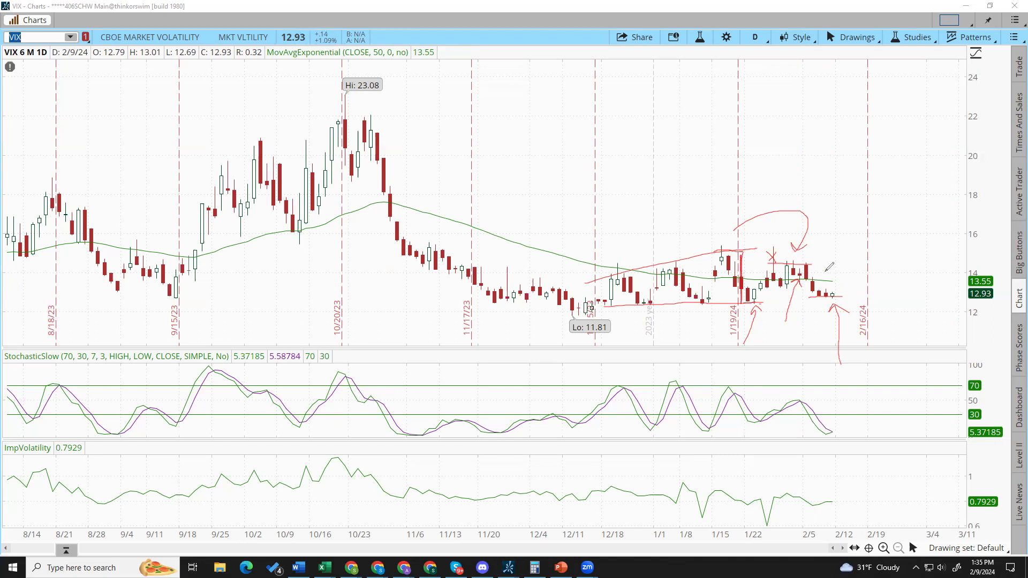
drag(825, 265, 827, 293)
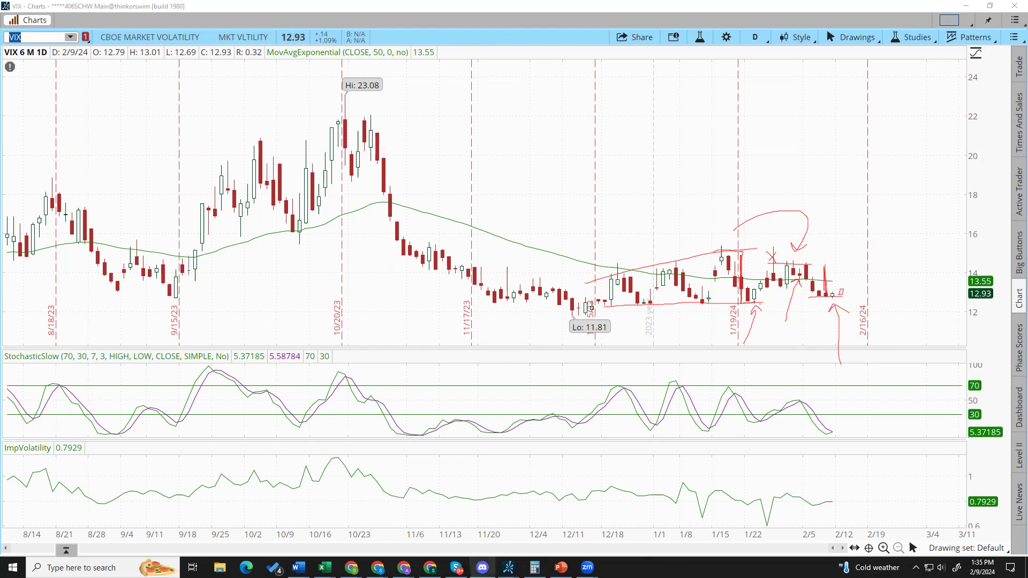
Step: Switch to Excel to highlight the 28-Jan and 4-Feb Volatility (VIX) scores, and clear the annotations on the VIX chart
mouse_move(510, 565)
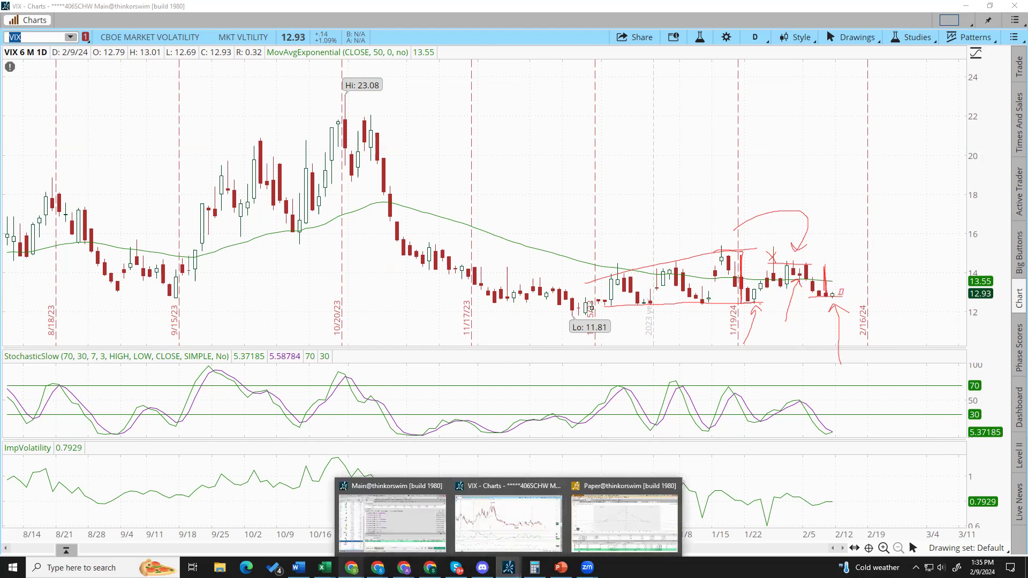
mouse_move(325, 567)
click(454, 532)
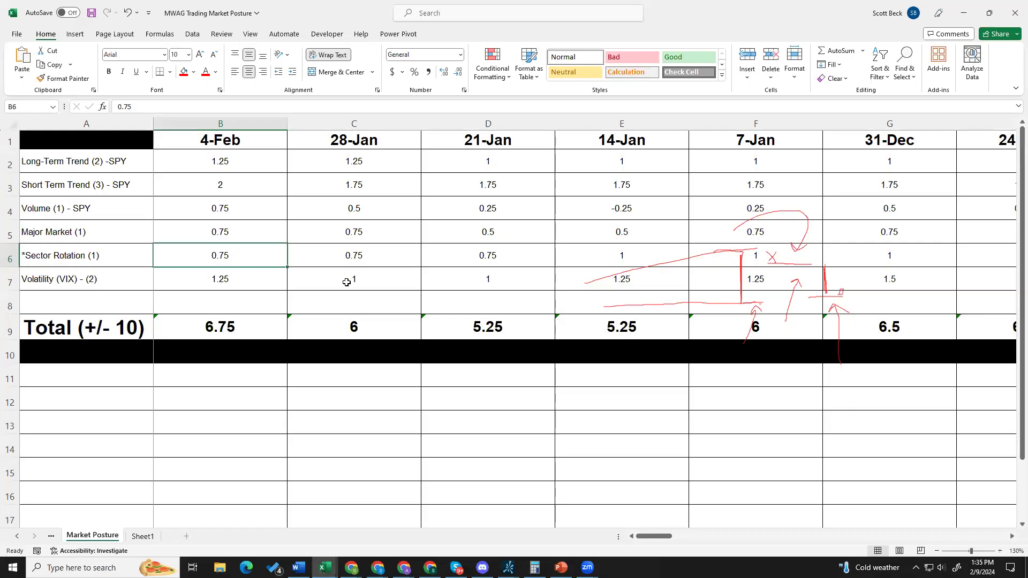
drag(347, 281, 258, 281)
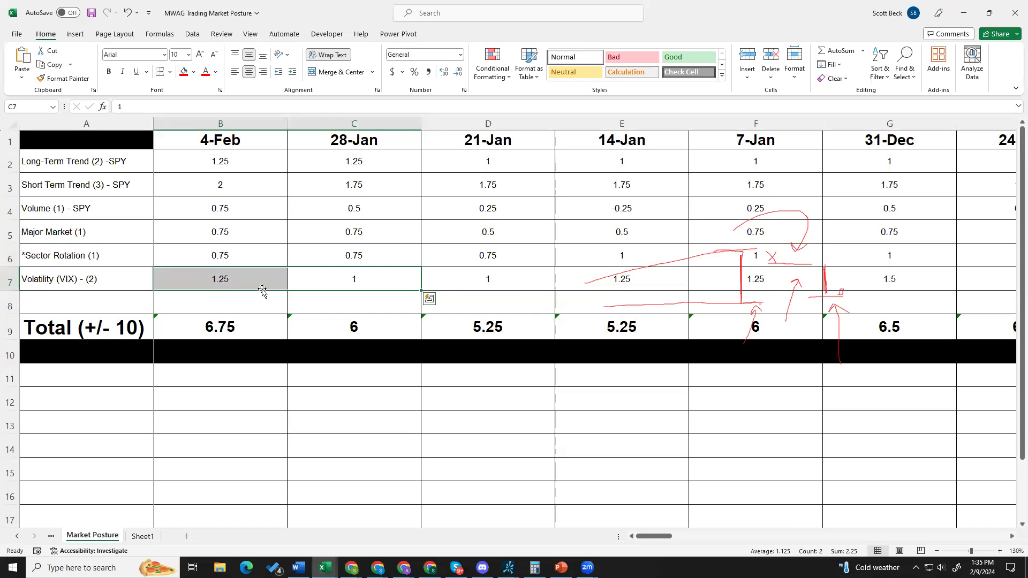
drag(262, 290, 263, 280)
click(964, 13)
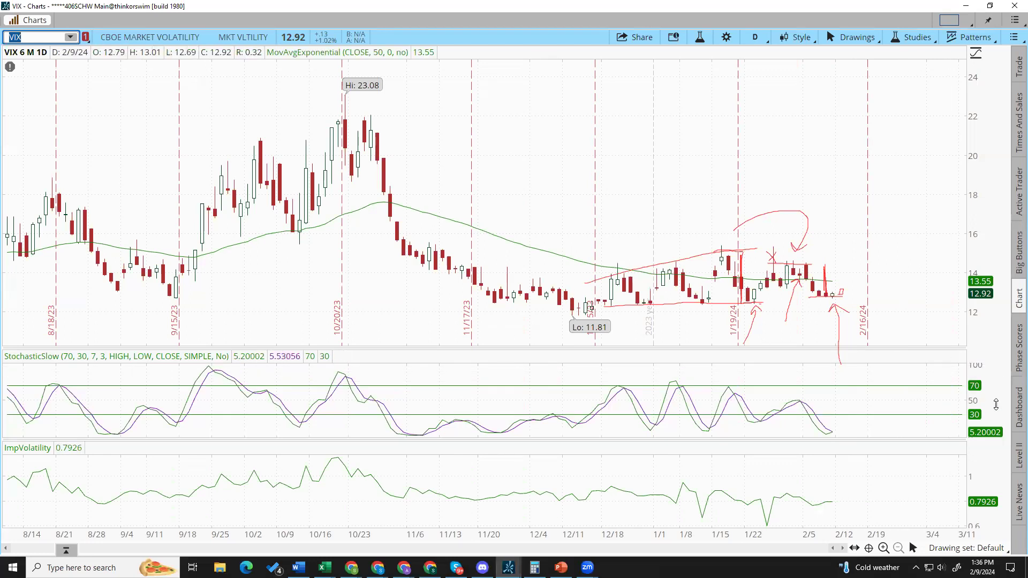
key(Escape)
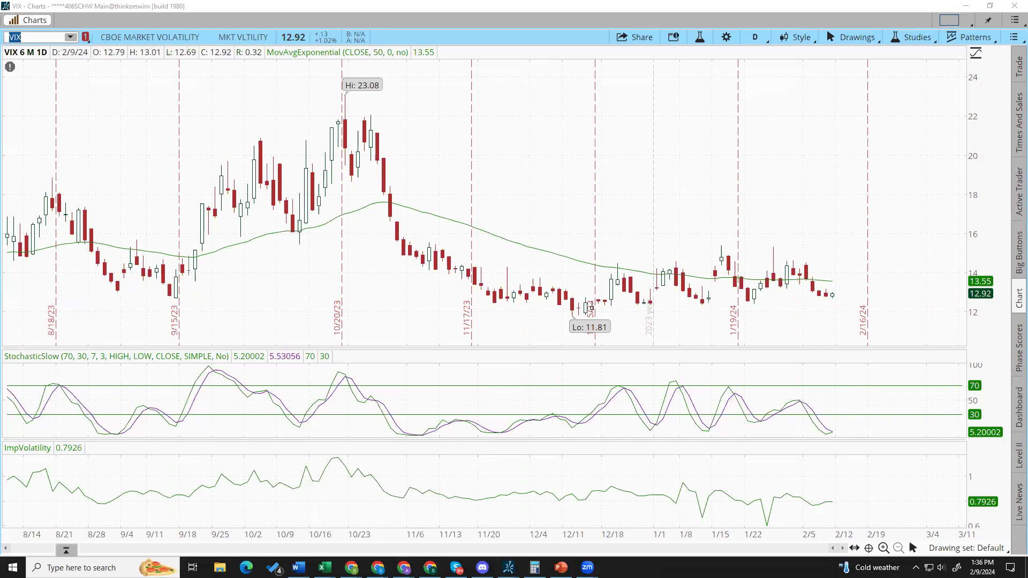
Step: Switch to Chrome and look over the index quotes and headlines on the Yahoo Finance home page
mouse_move(351, 568)
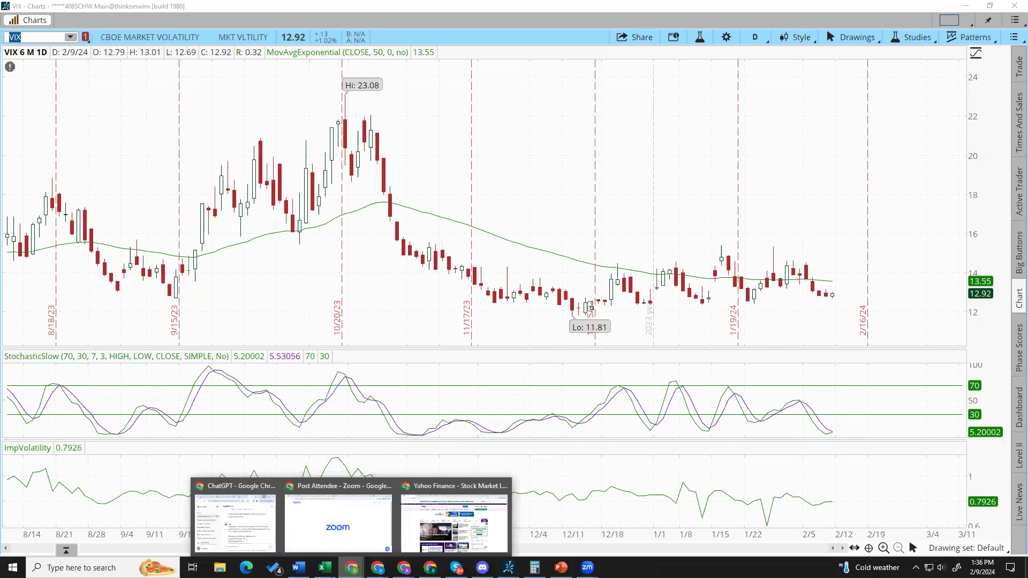
click(449, 463)
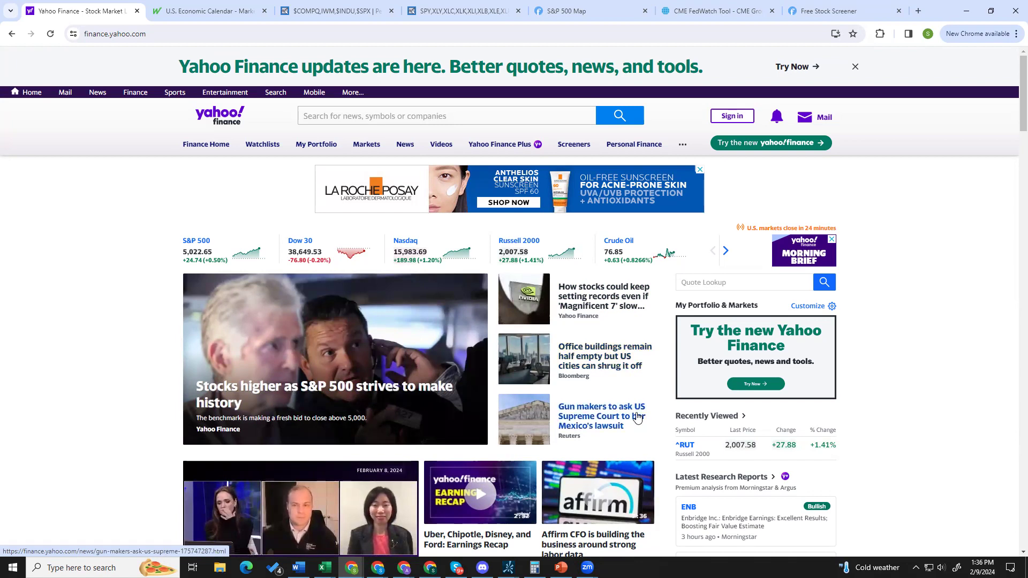
scroll(712, 444, down, 4)
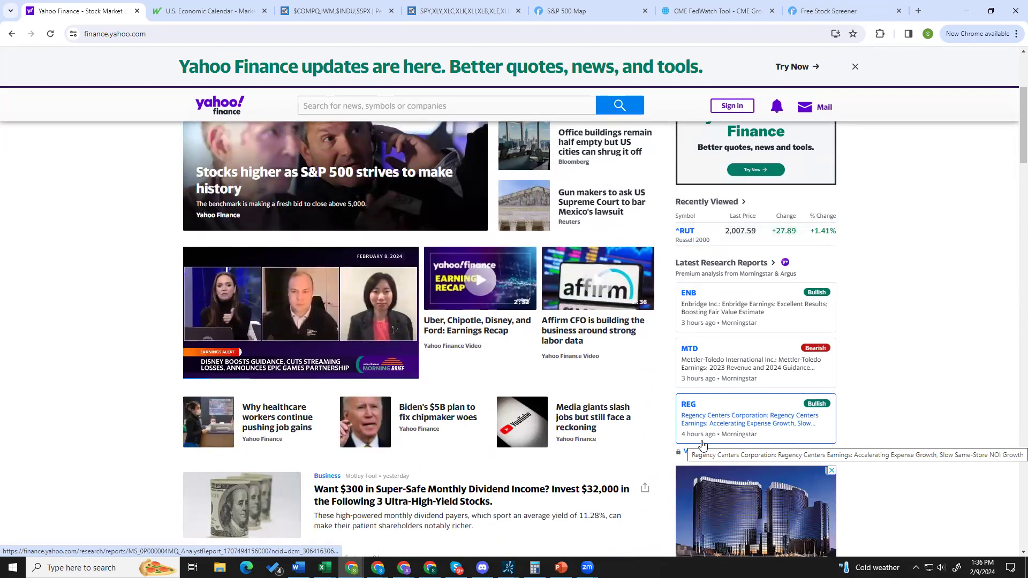
scroll(703, 445, down, 2)
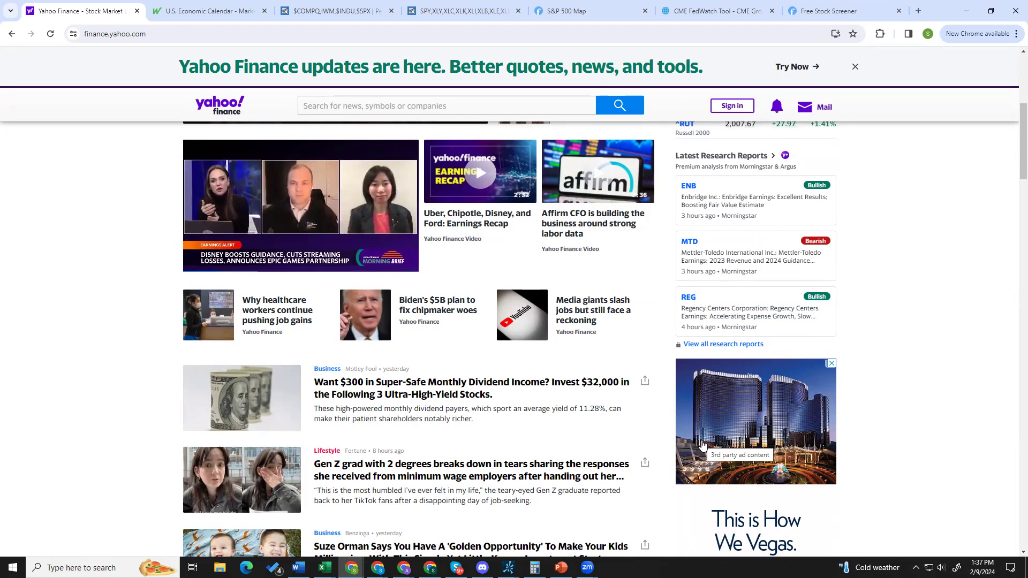
scroll(703, 445, down, 2)
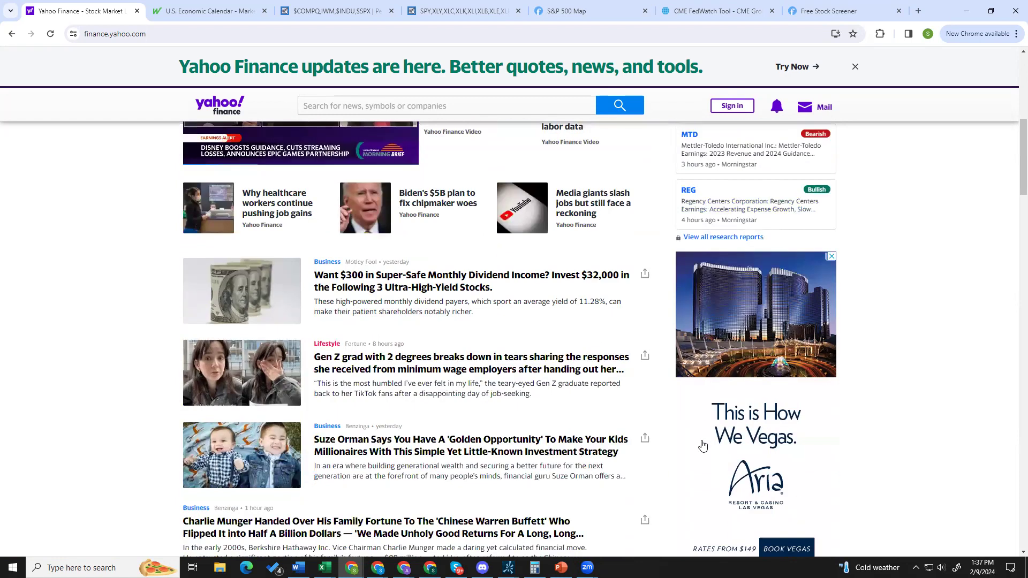
scroll(703, 445, up, 8)
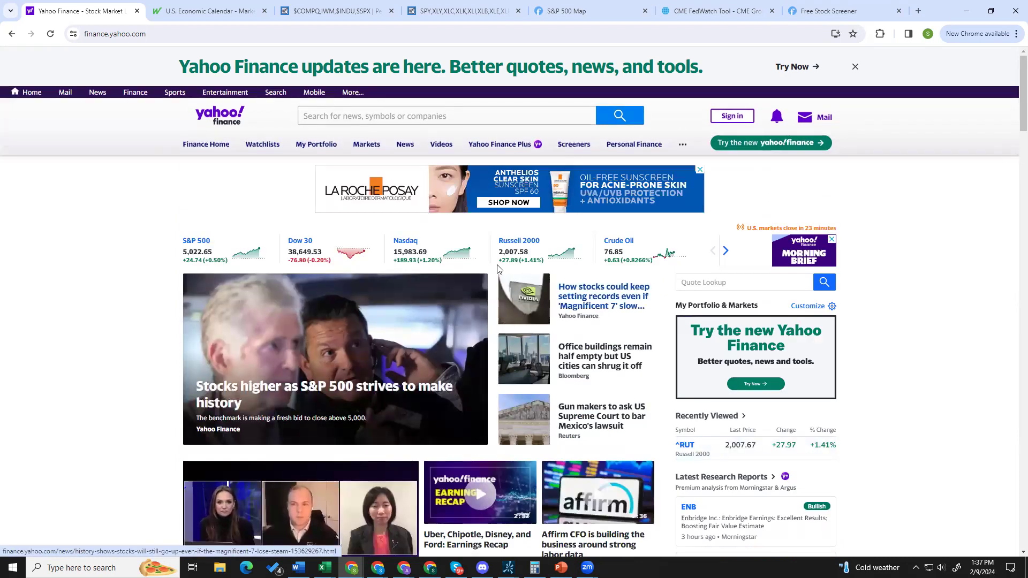
Step: Review last week's and this week's economic reports and Fed speakers on the MarketWatch U.S. Economic Calendar
click(247, 14)
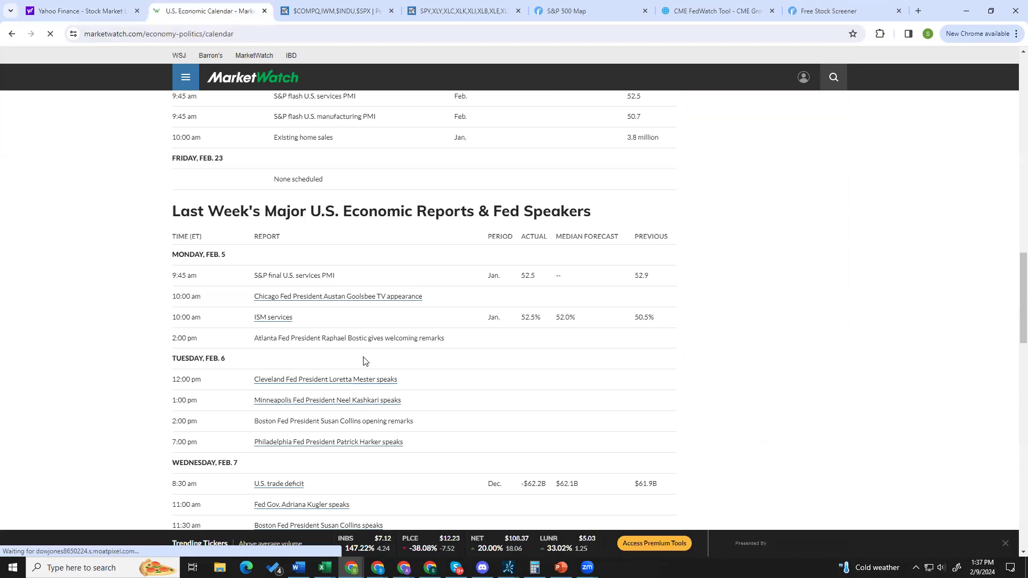
scroll(364, 360, down, 8)
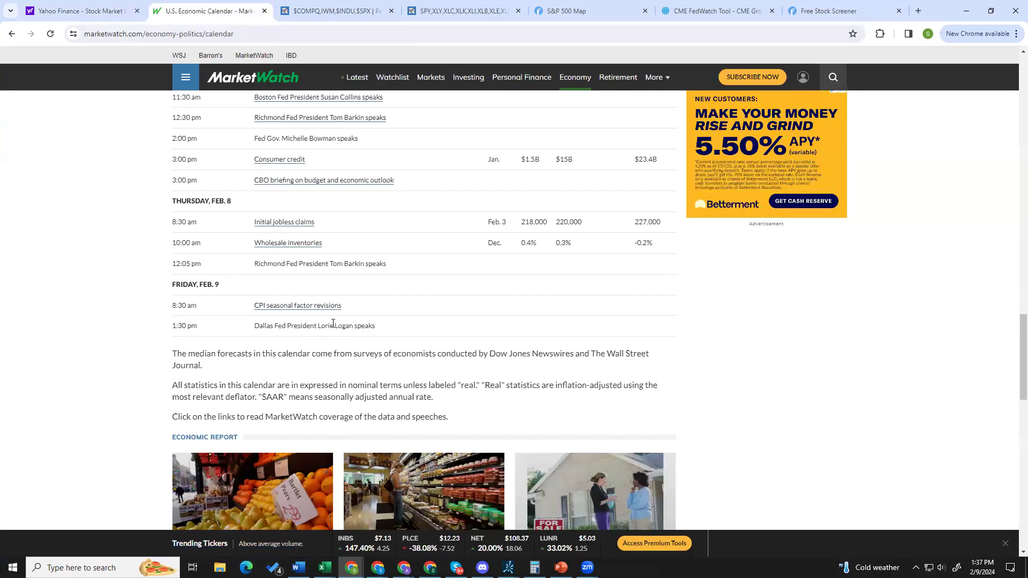
scroll(343, 318, up, 20)
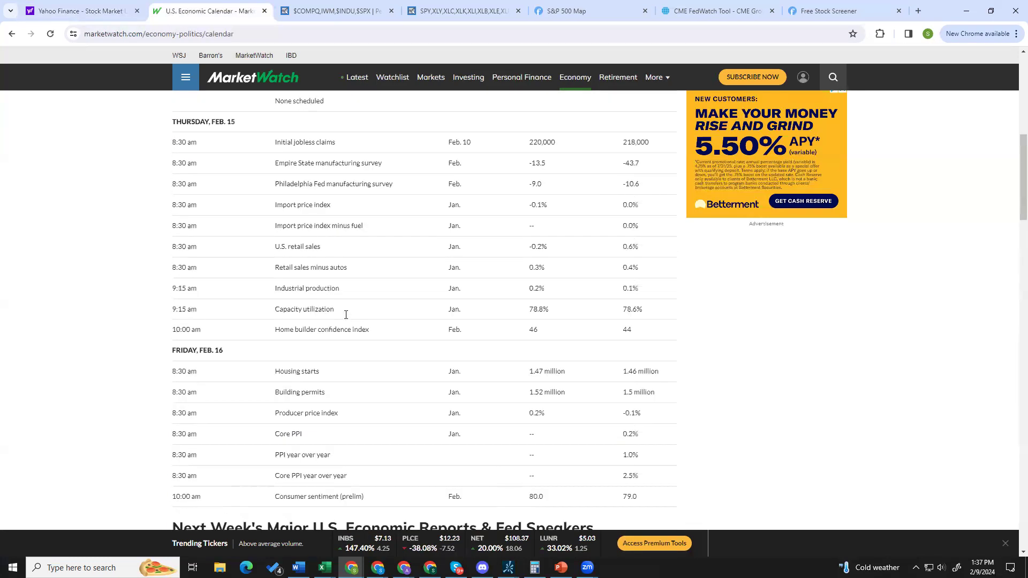
scroll(431, 358, down, 2)
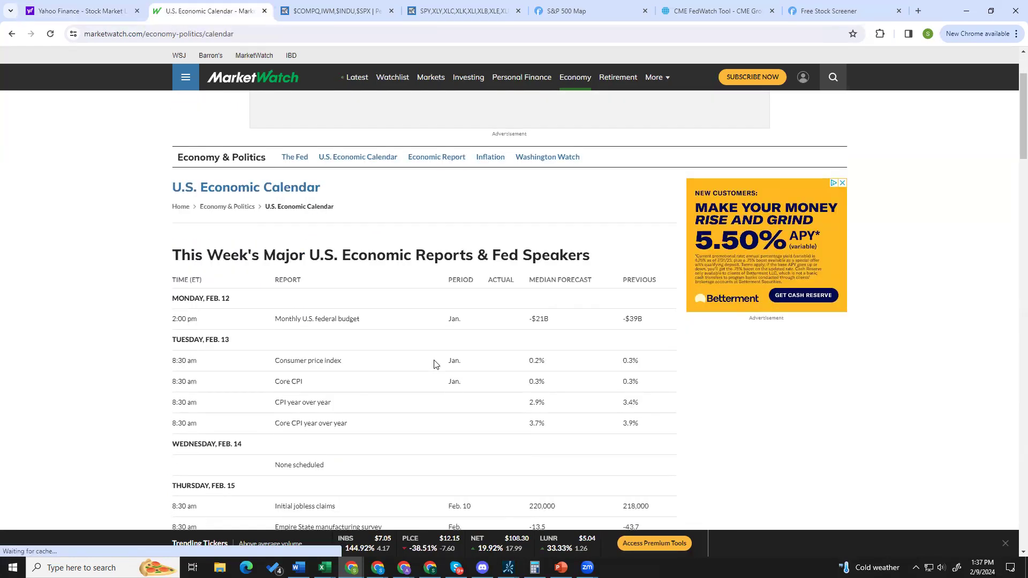
scroll(434, 362, down, 4)
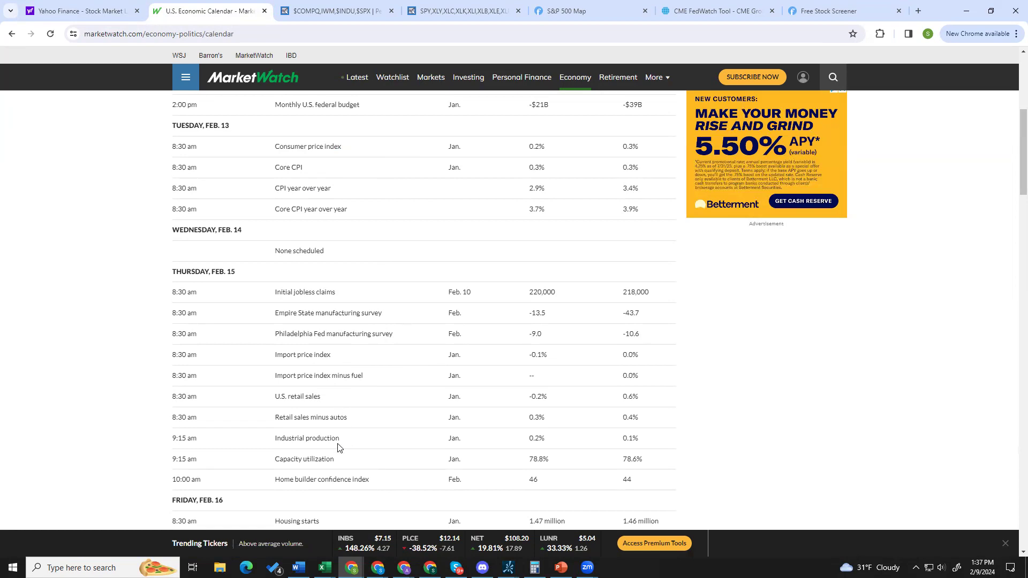
scroll(382, 423, down, 1)
scroll(382, 422, down, 5)
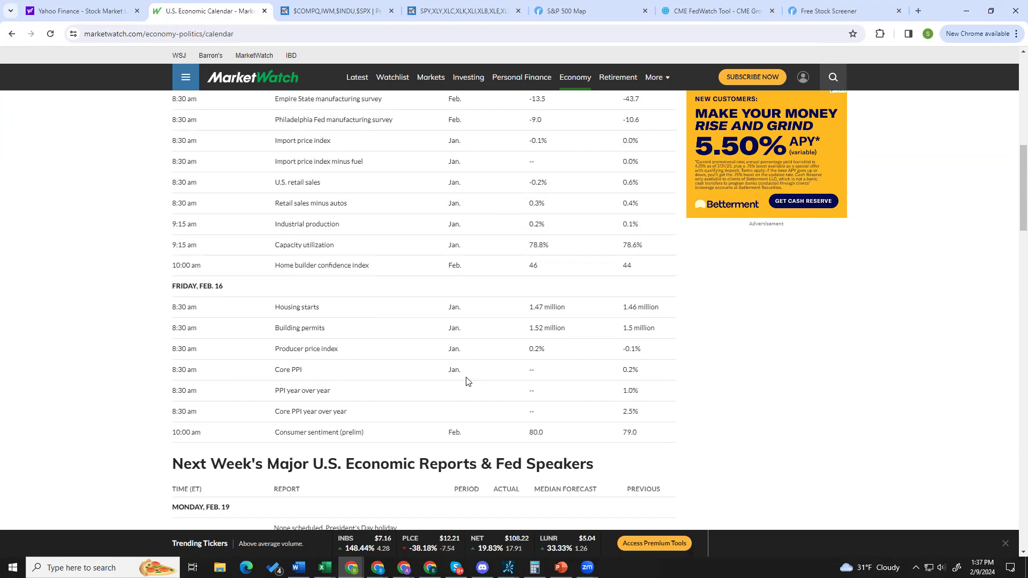
scroll(480, 393, up, 10)
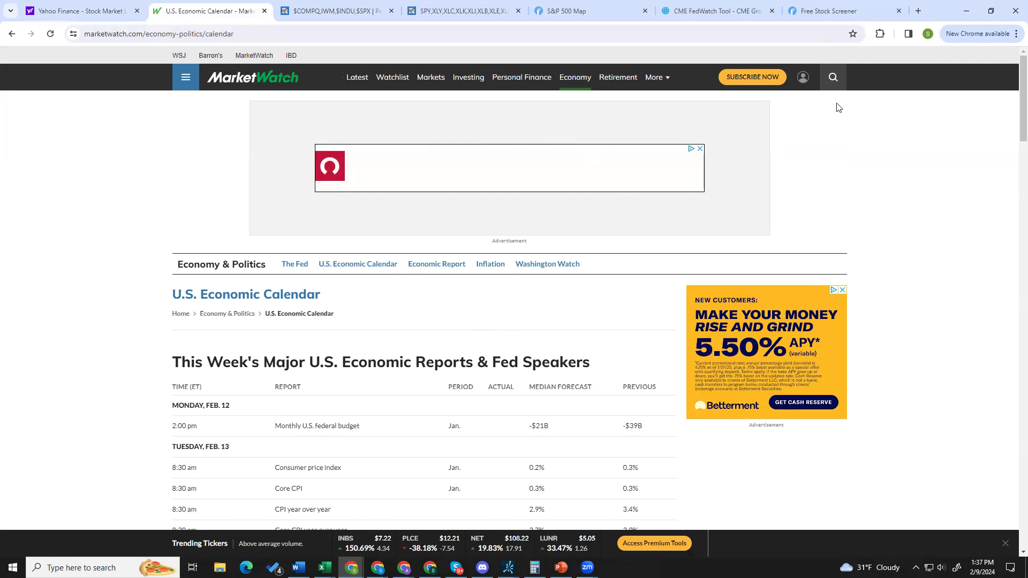
Step: Compare the target rate probabilities for the 20 Mar 2024 and 1 May 2024 Fed meetings in the CME FedWatch Tool
click(724, 17)
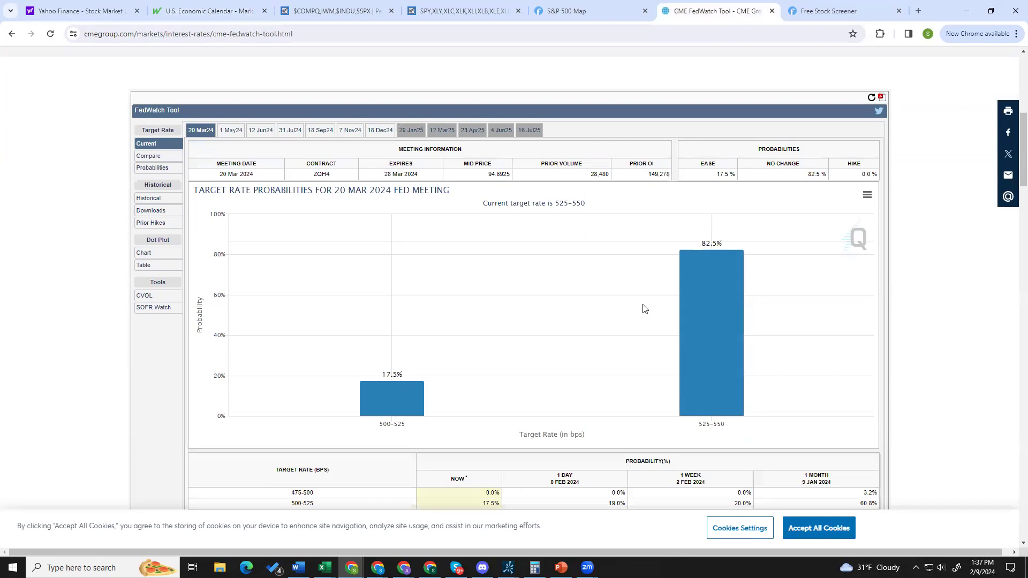
click(230, 131)
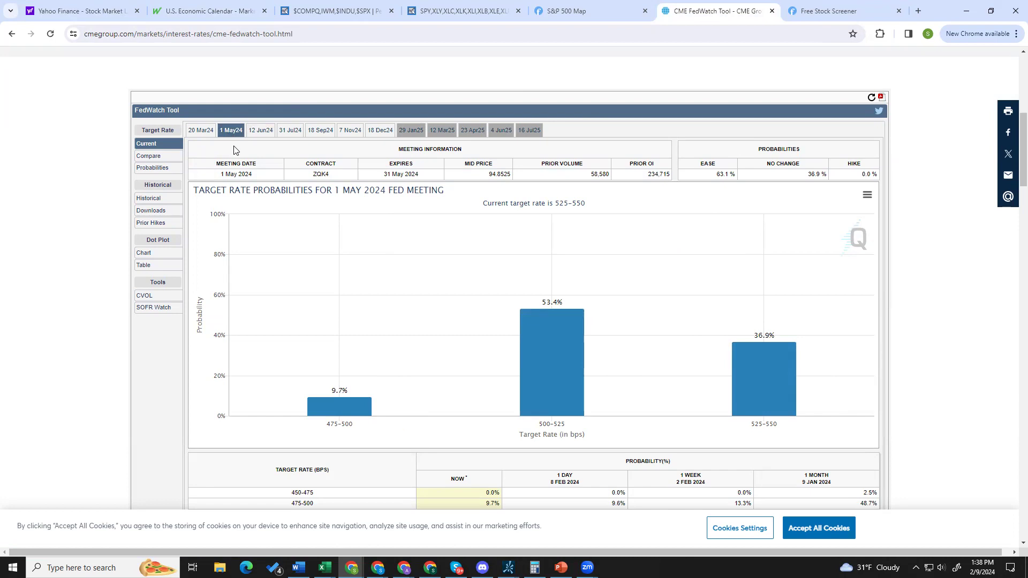
right_click(211, 133)
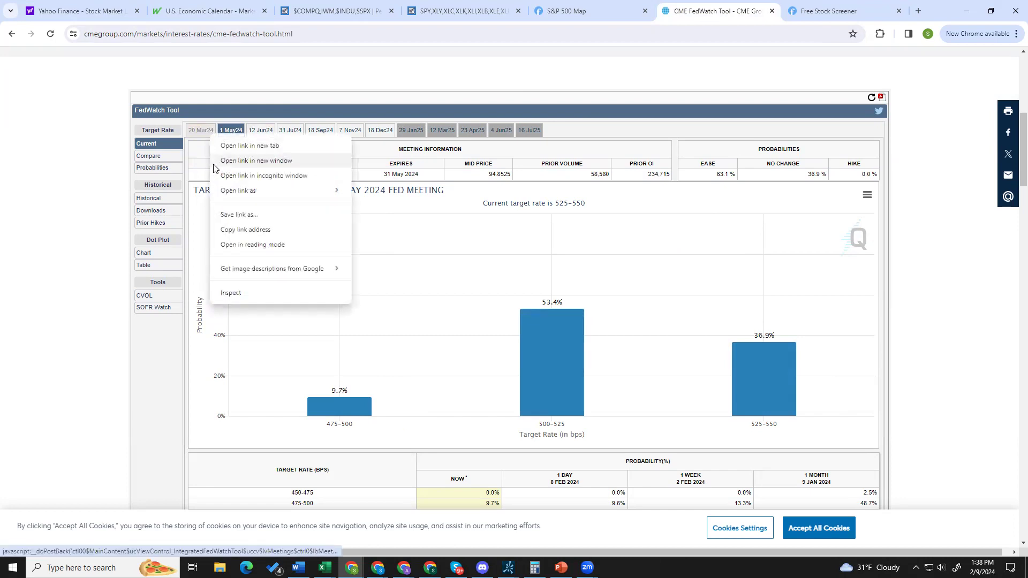
click(367, 87)
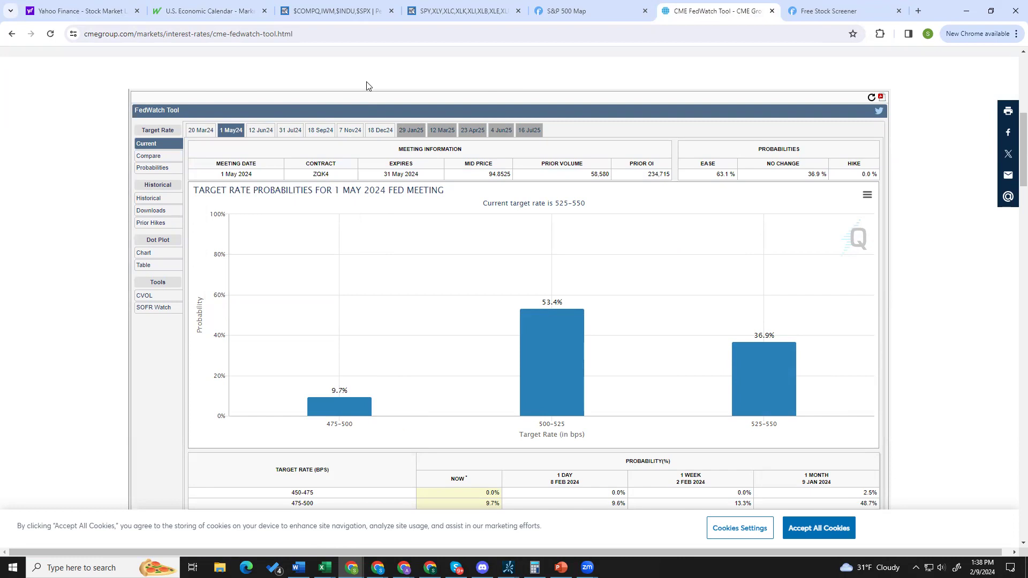
click(203, 134)
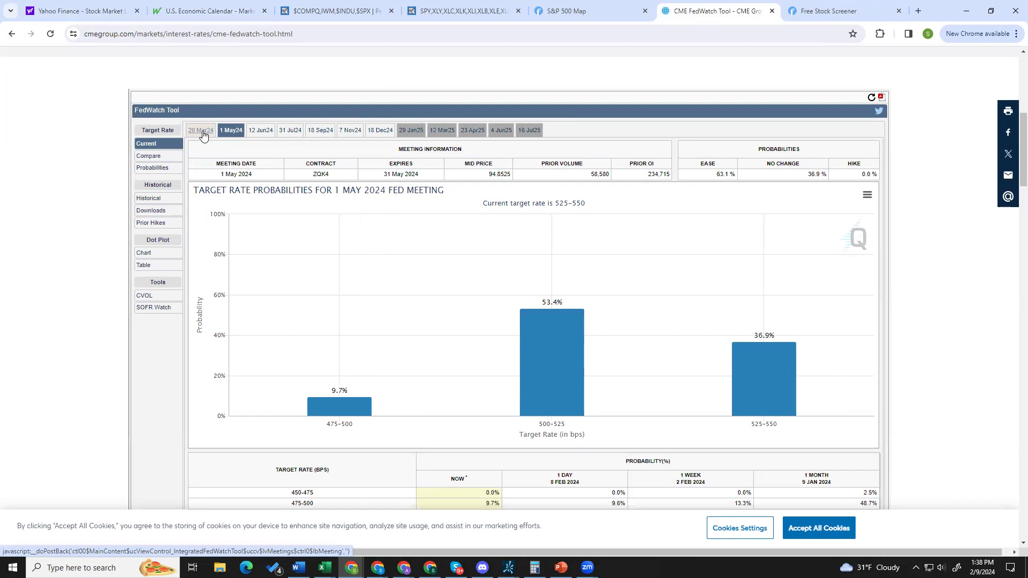
Step: Return to the thinkorswim chart window and load AAPL
click(967, 8)
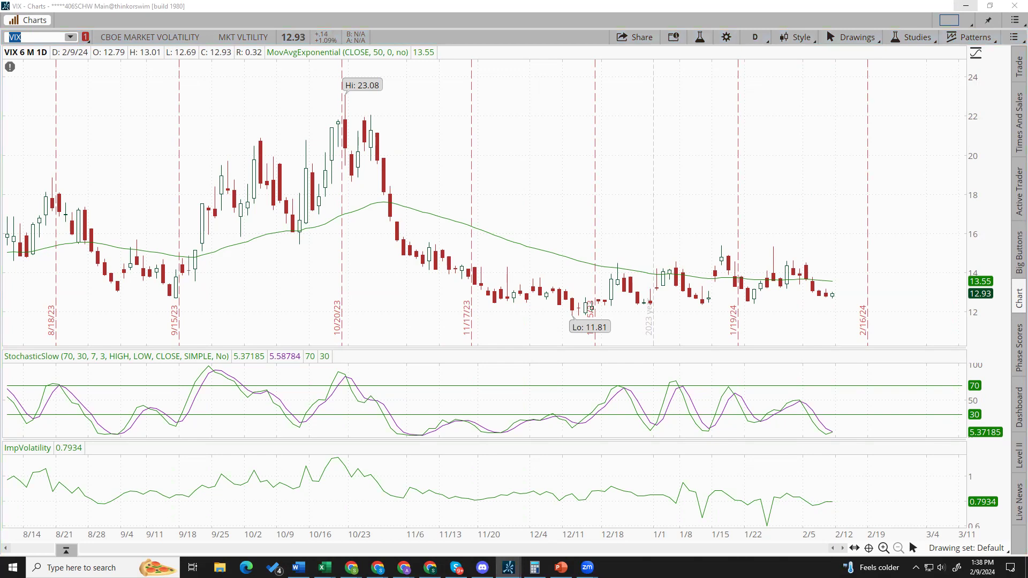
text(AAPL)
key(Return)
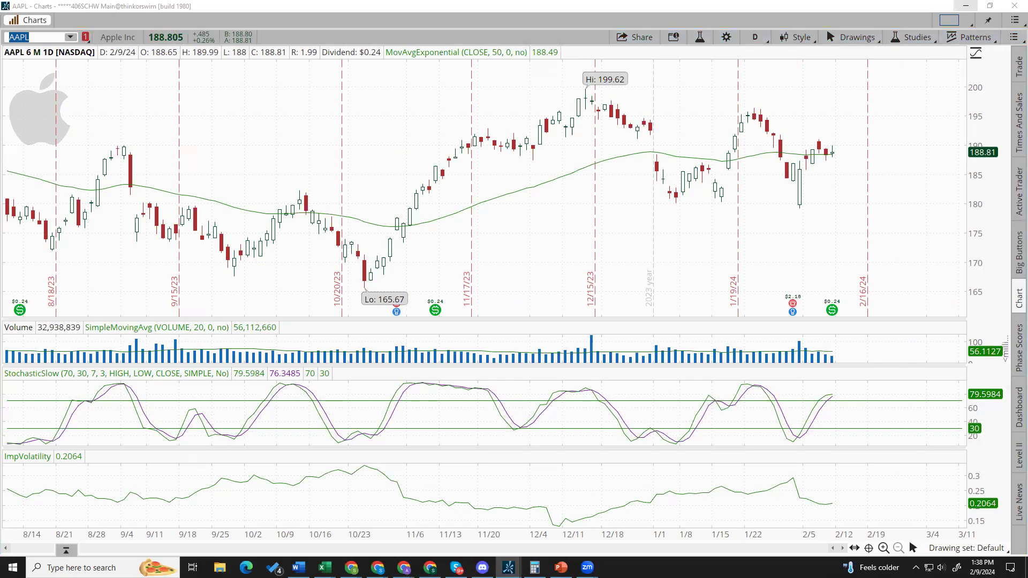
Step: Load the AIG daily chart for review, followed by the AMD chart
text(AIG)
key(Return)
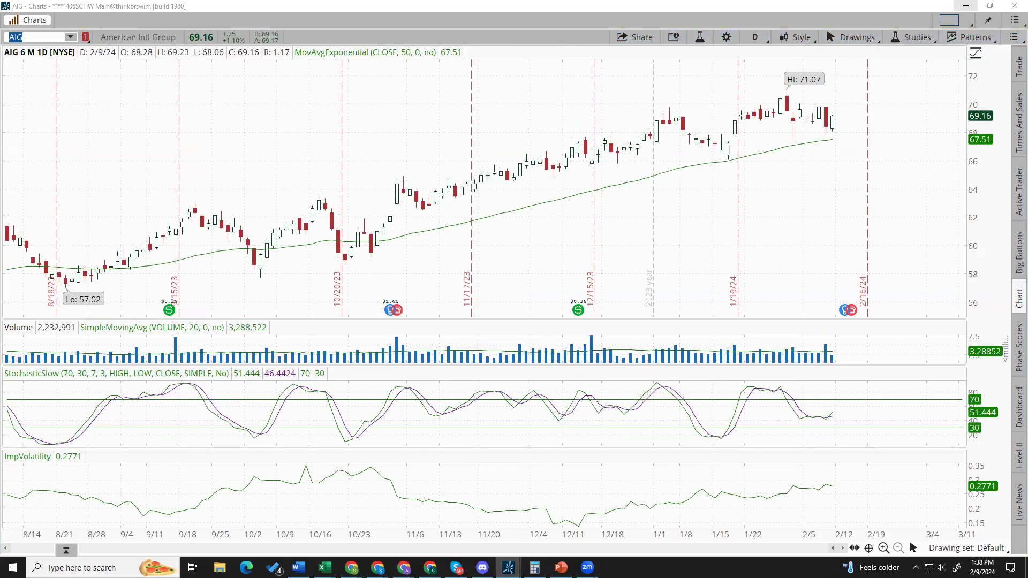
text(AMD)
key(Return)
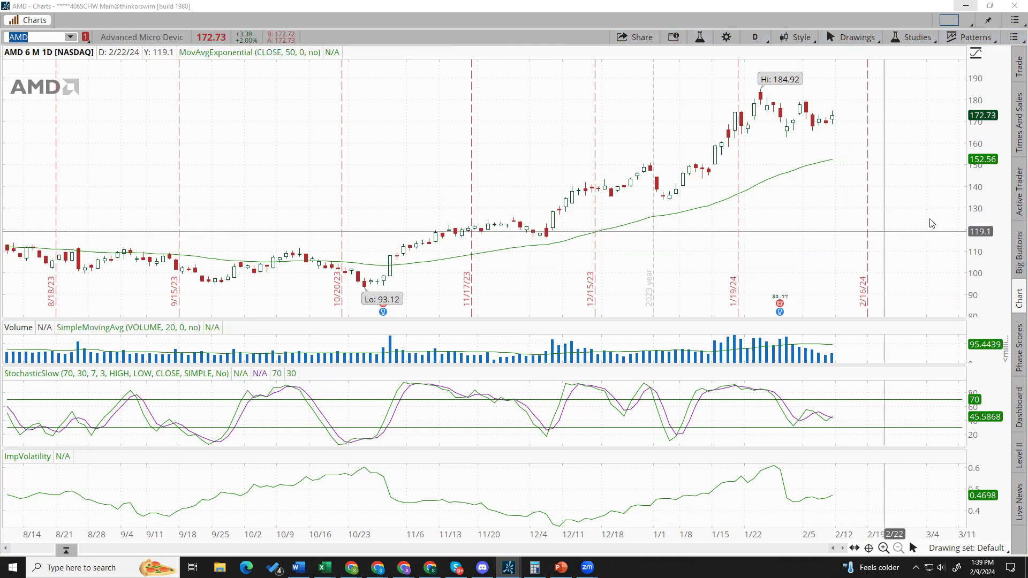
Step: View the AMD chart as Heikin Ashi for comparison and return the chart type to Candle
click(797, 36)
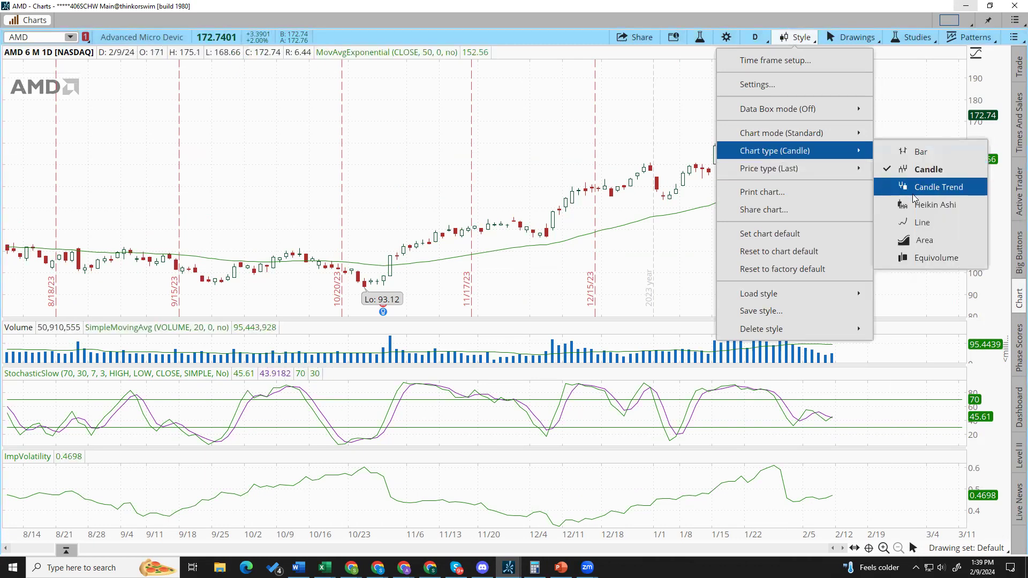
click(914, 203)
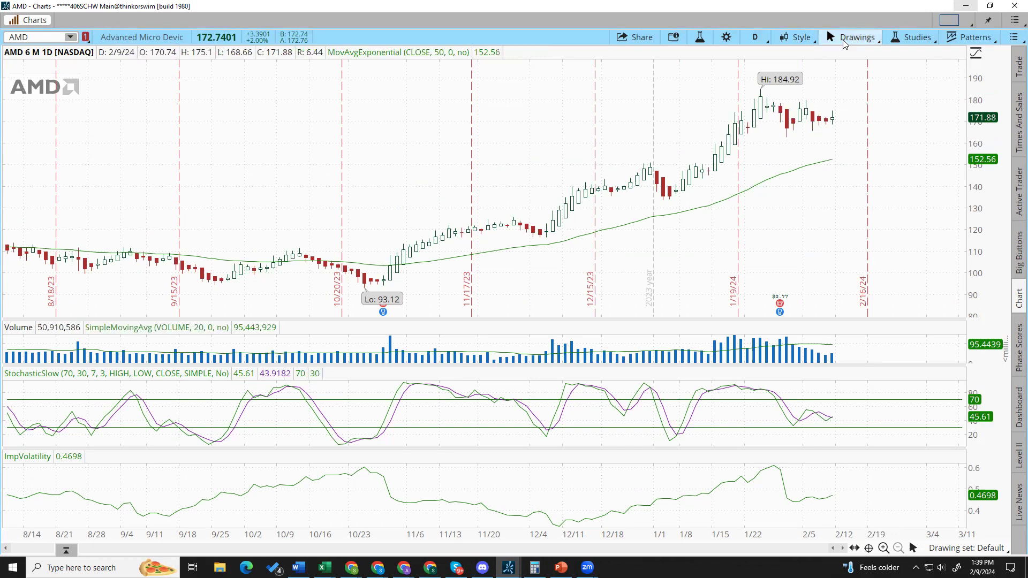
click(791, 36)
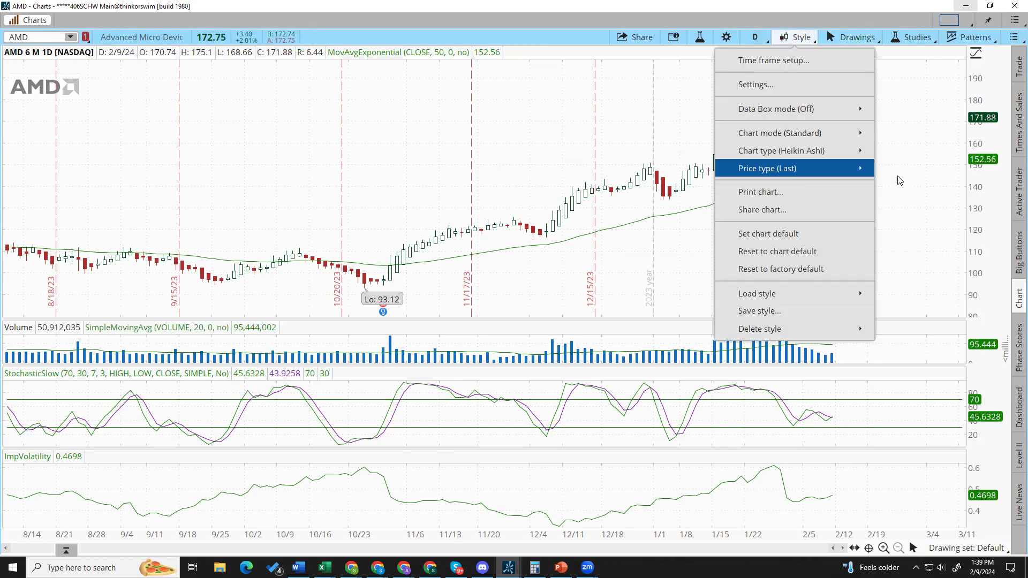
mouse_move(868, 155)
click(931, 171)
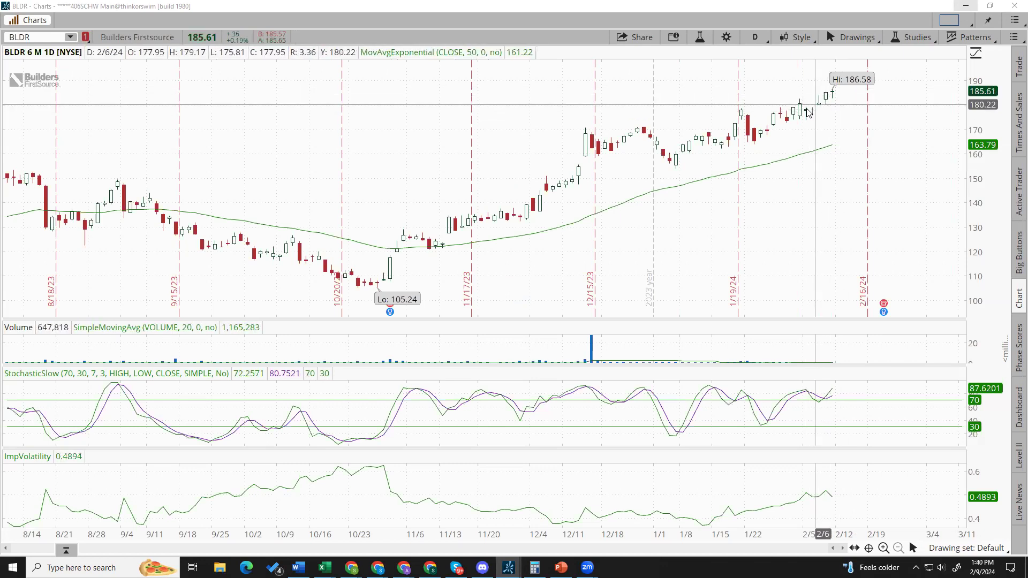
Step: Advance from BLDR through the watchlist, load C, and examine the projected upward trendline from its latest candles
key(Down)
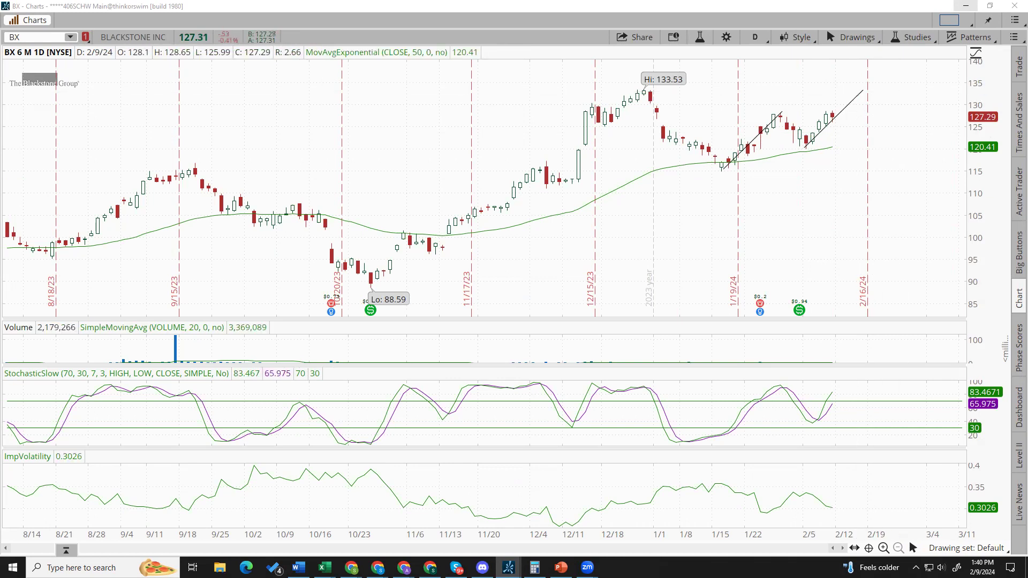
text(C)
key(Return)
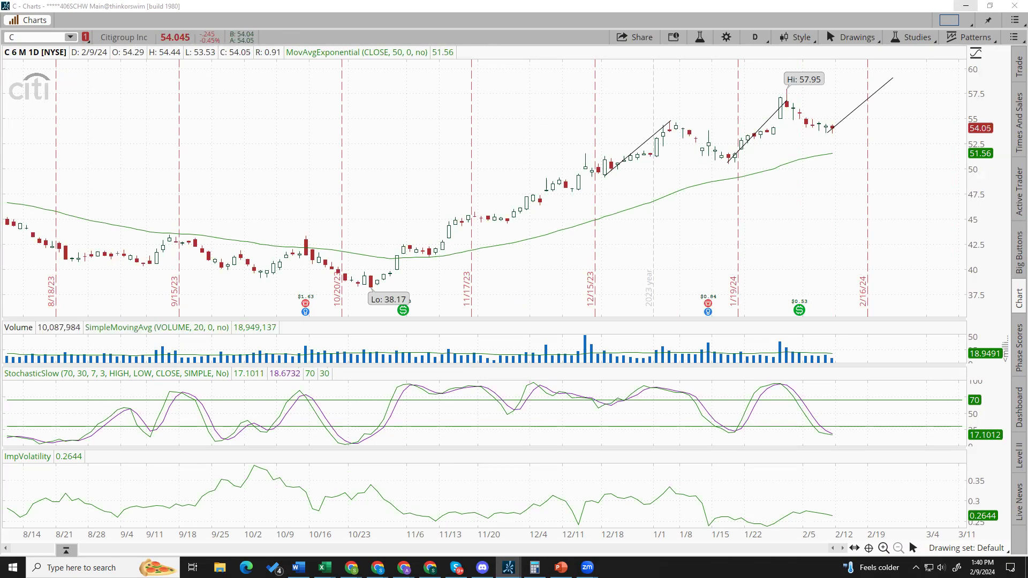
right_click(835, 127)
click(834, 128)
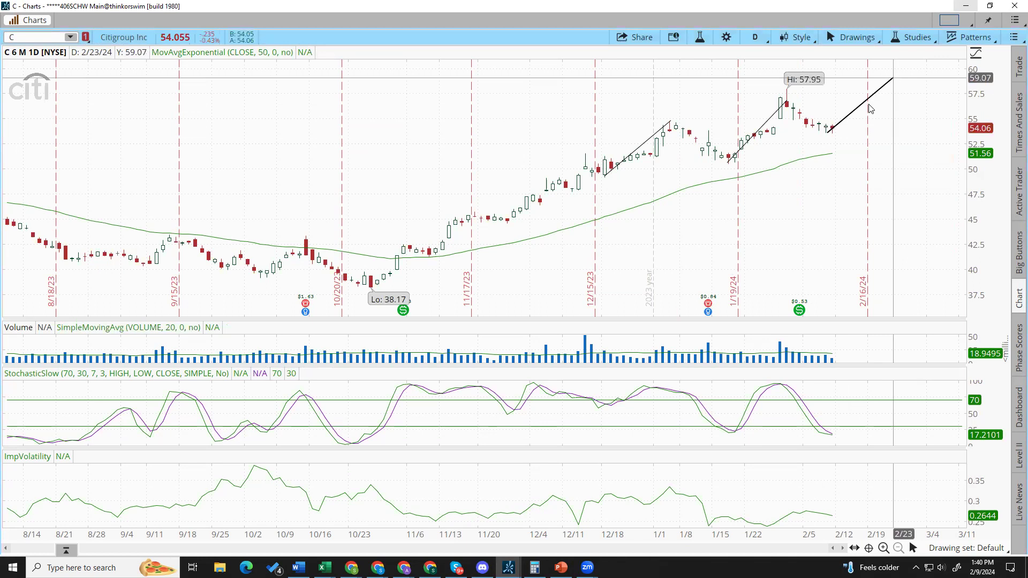
mouse_move(894, 81)
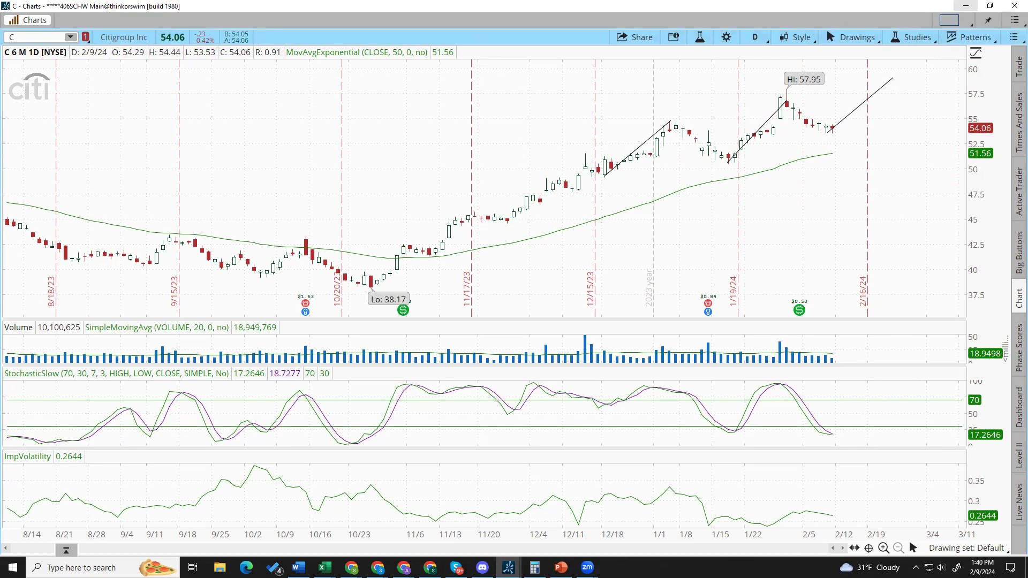
Step: Review the CAT chart, step through the watchlist from CSX to DAL and DHI, and examine DHI's recent price action
text(CAT)
key(Return)
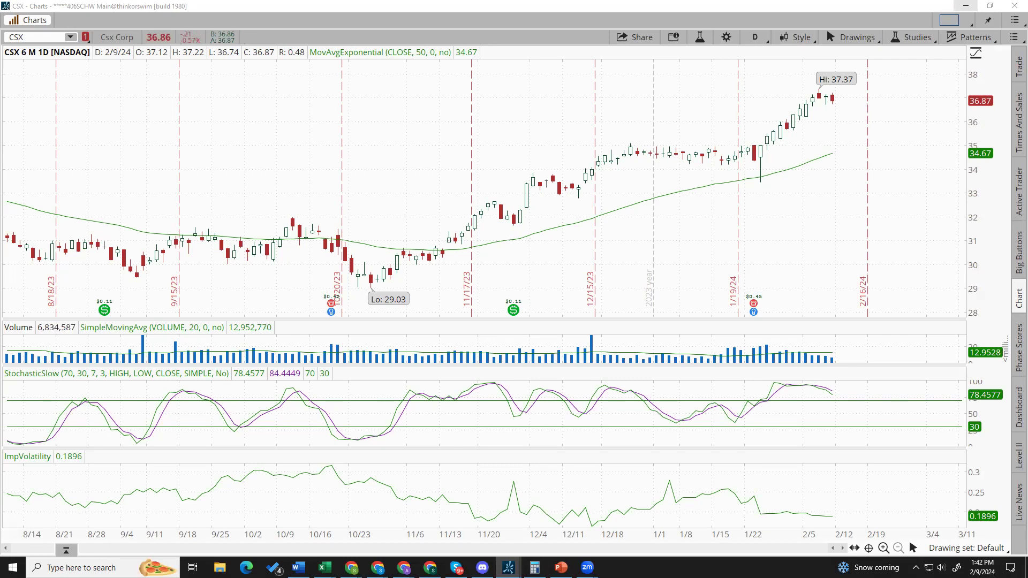
key(Down)
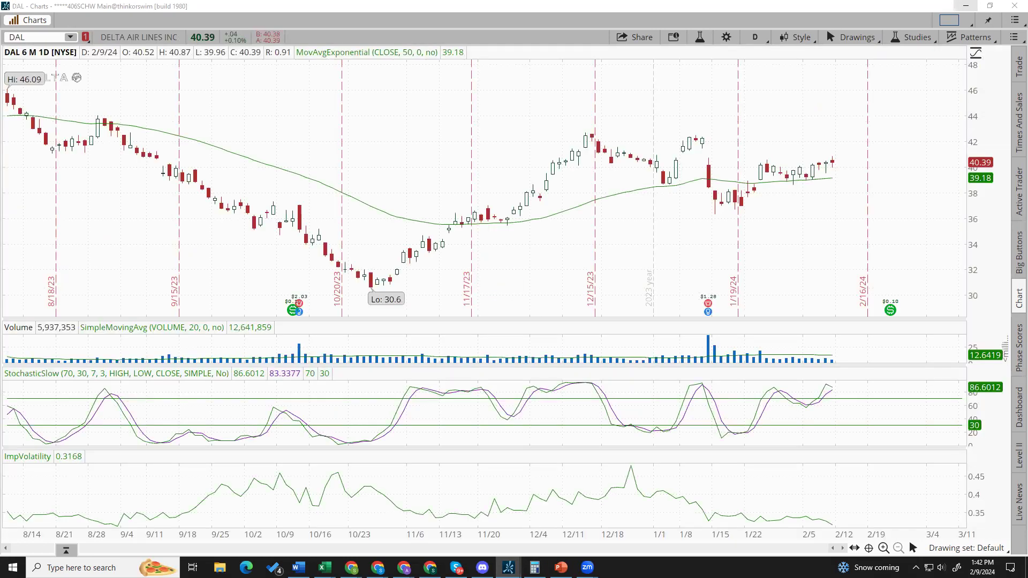
key(Down)
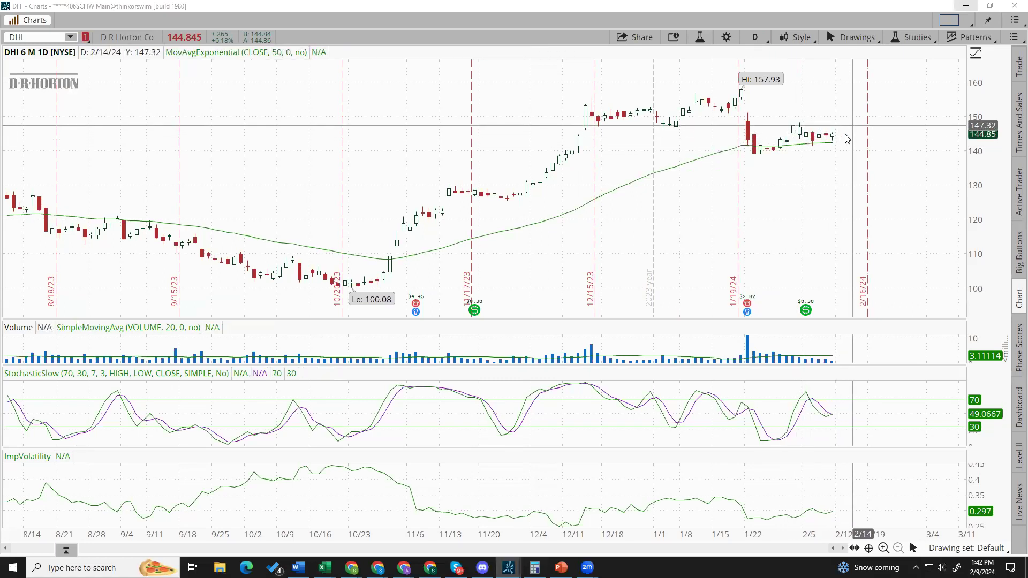
right_click(876, 92)
click(866, 98)
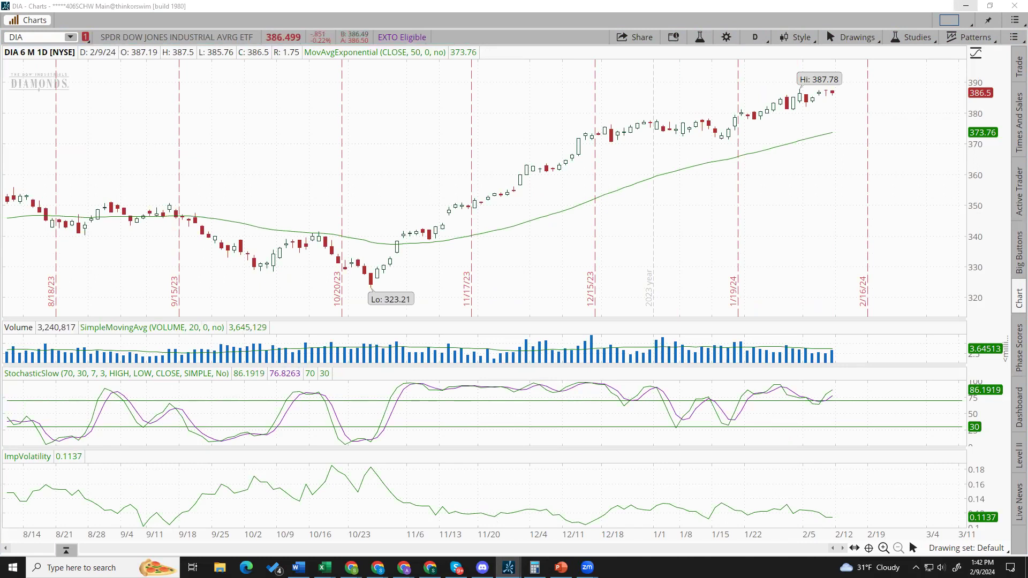
Step: Load the FAST chart and advance through the watchlist to GE
text(FAST)
key(Return)
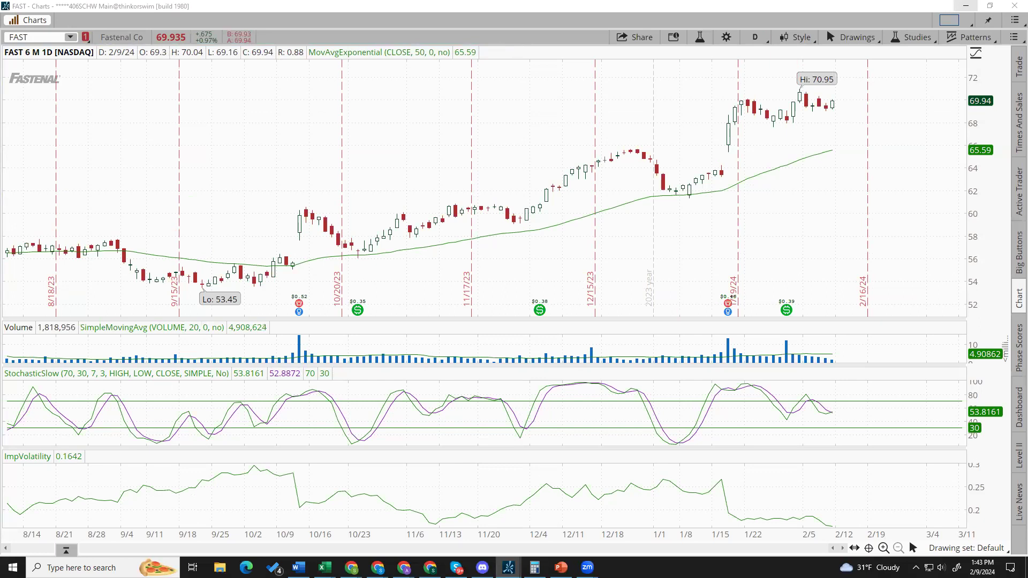
key(Down)
key(Down)
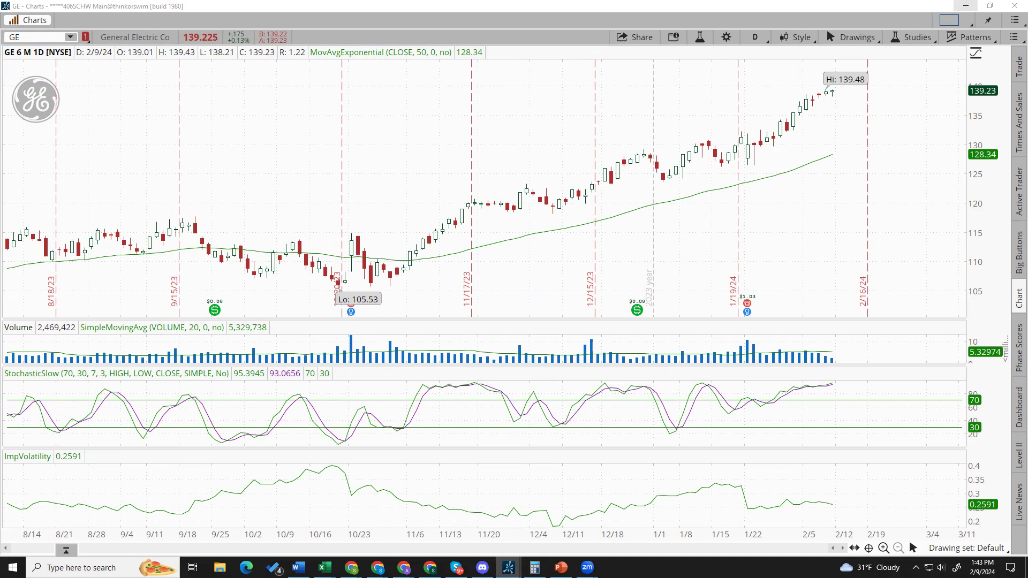
Step: Review the GLD, GOOGL and HD charts one after another
text(GLD)
key(Return)
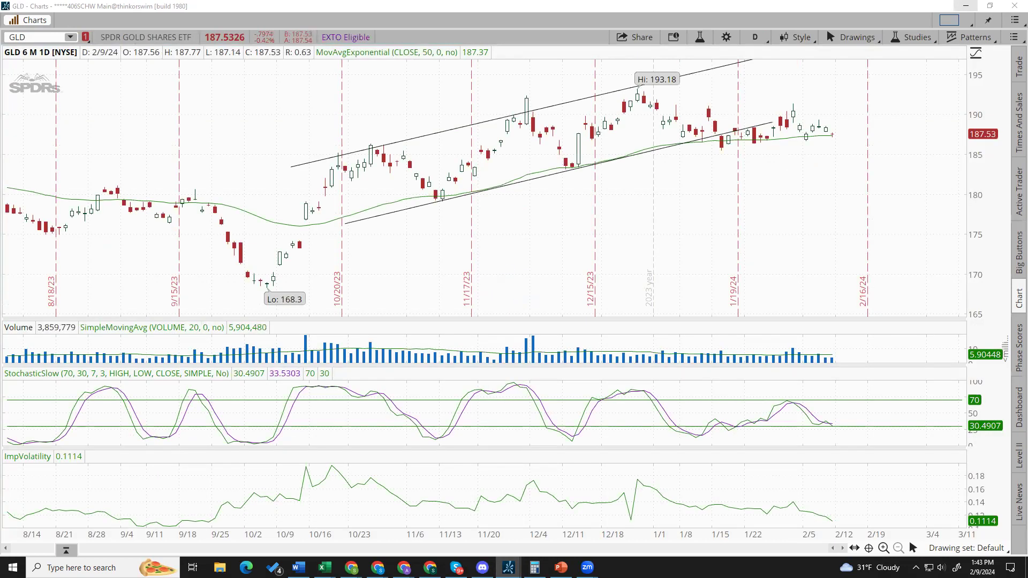
text(GOOGL)
key(Return)
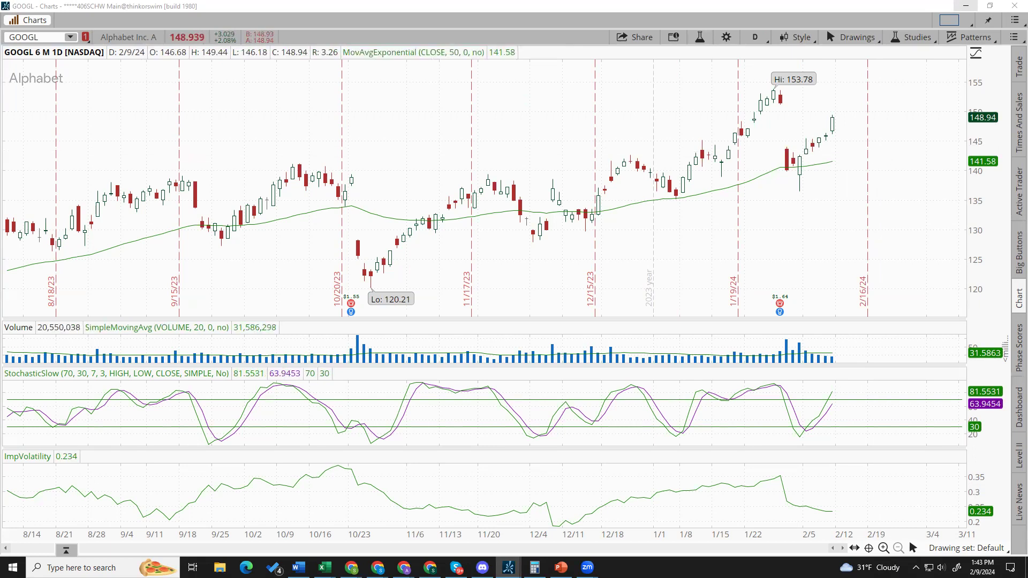
text(HD)
key(Return)
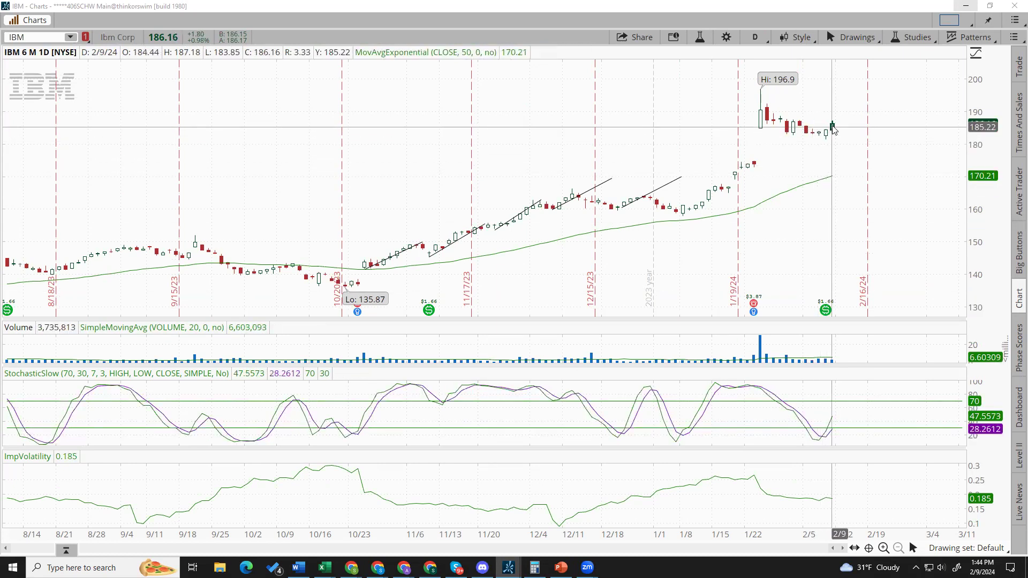
Step: Show the IBM chart as Heikin Ashi to view its smoothed trend, and restore the Candle chart type
click(814, 43)
mouse_move(839, 146)
click(969, 206)
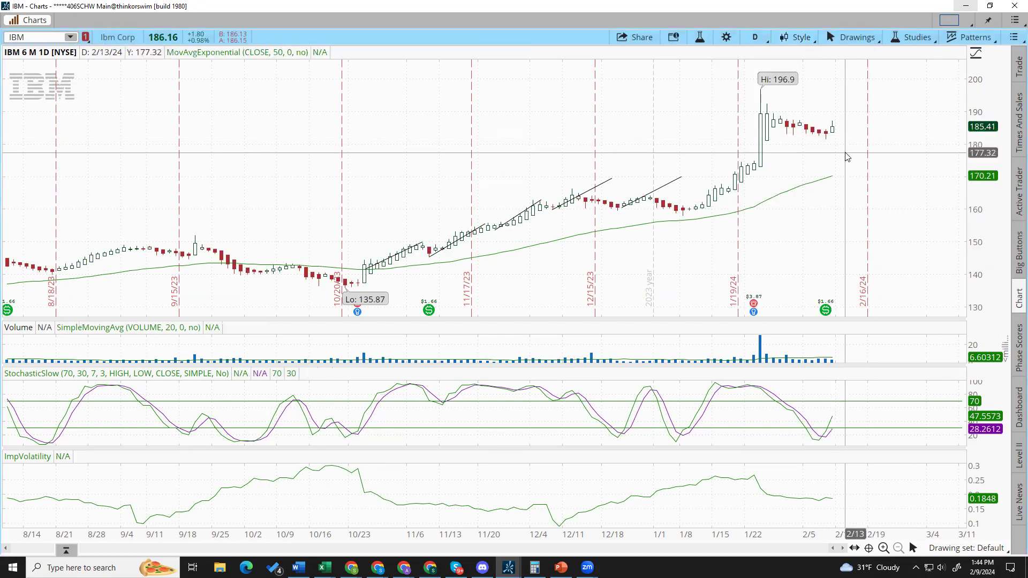
click(796, 38)
mouse_move(870, 154)
click(916, 168)
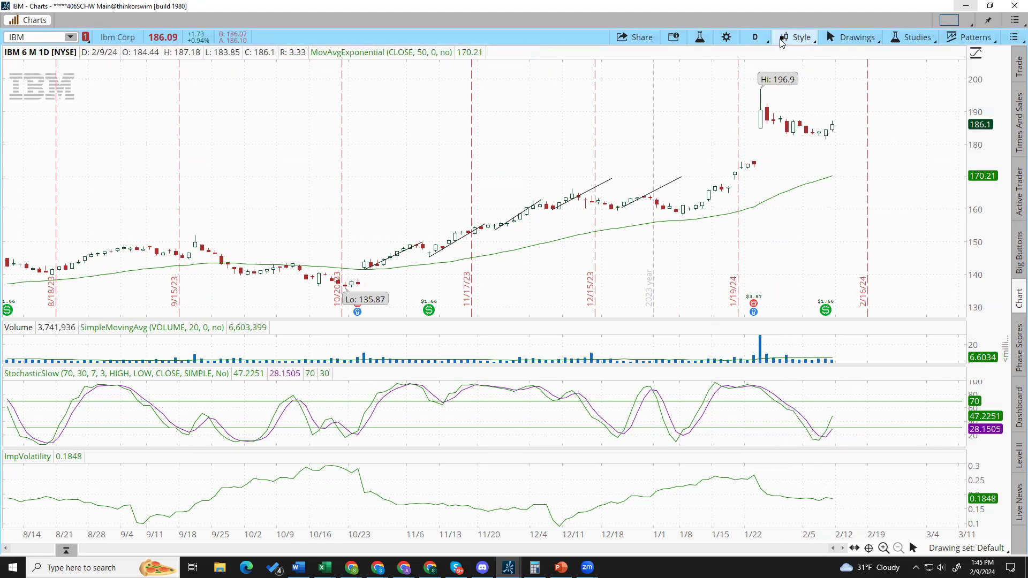
Step: Compare IBM's pullback in Heikin Ashi once more, switch back to Candle, and examine the latest candles after the earnings gap
click(797, 37)
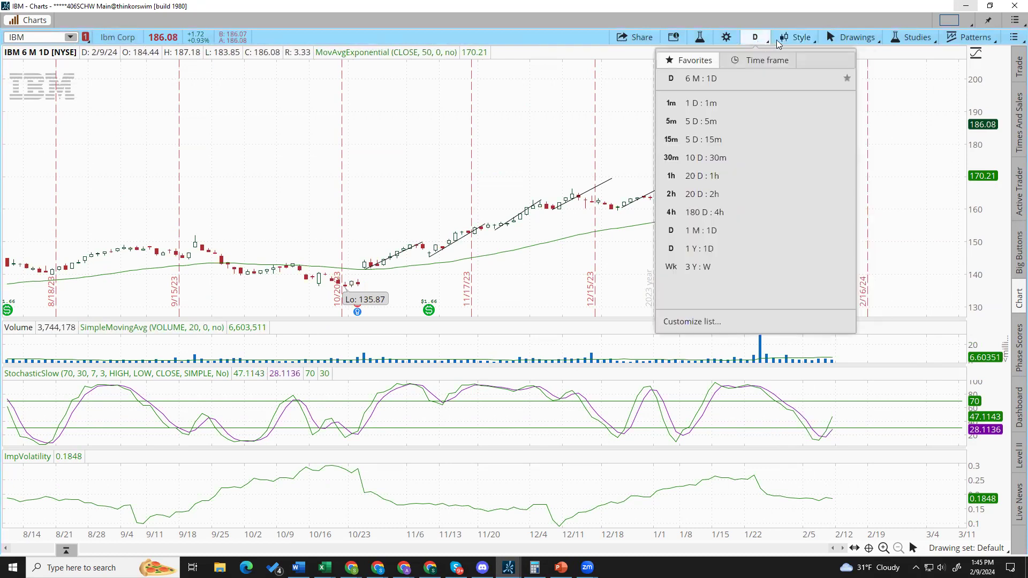
mouse_move(803, 151)
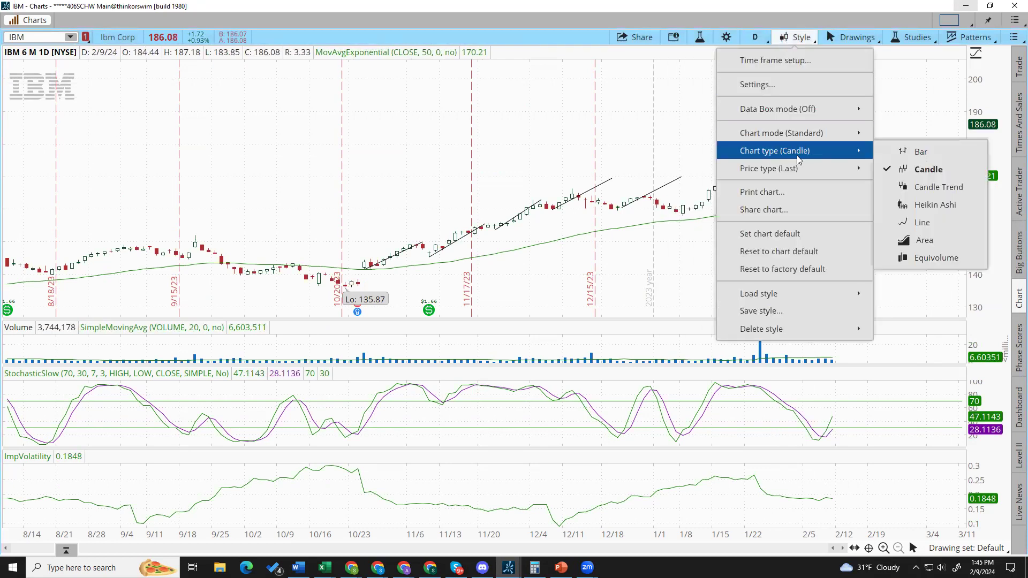
click(945, 205)
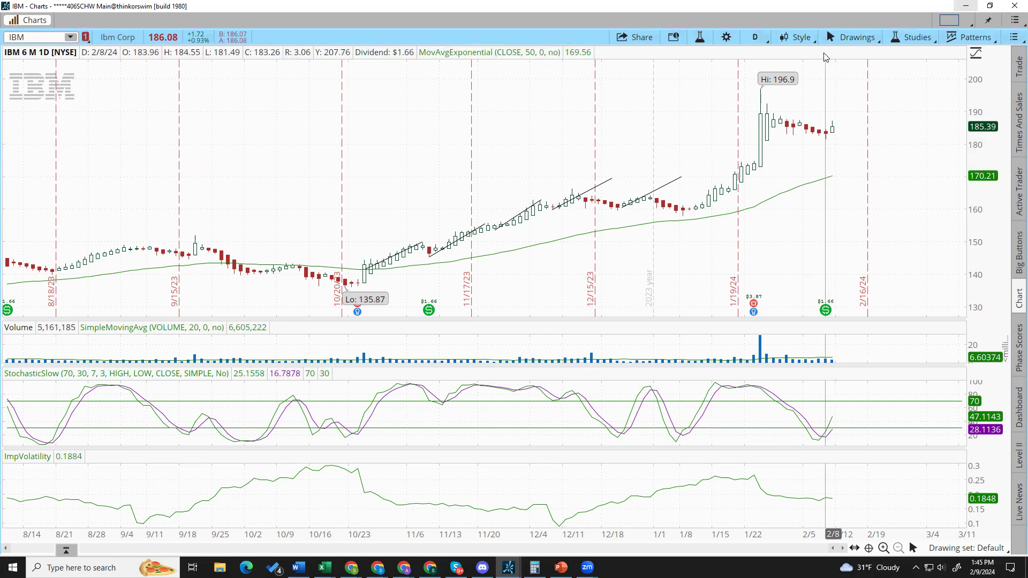
click(794, 38)
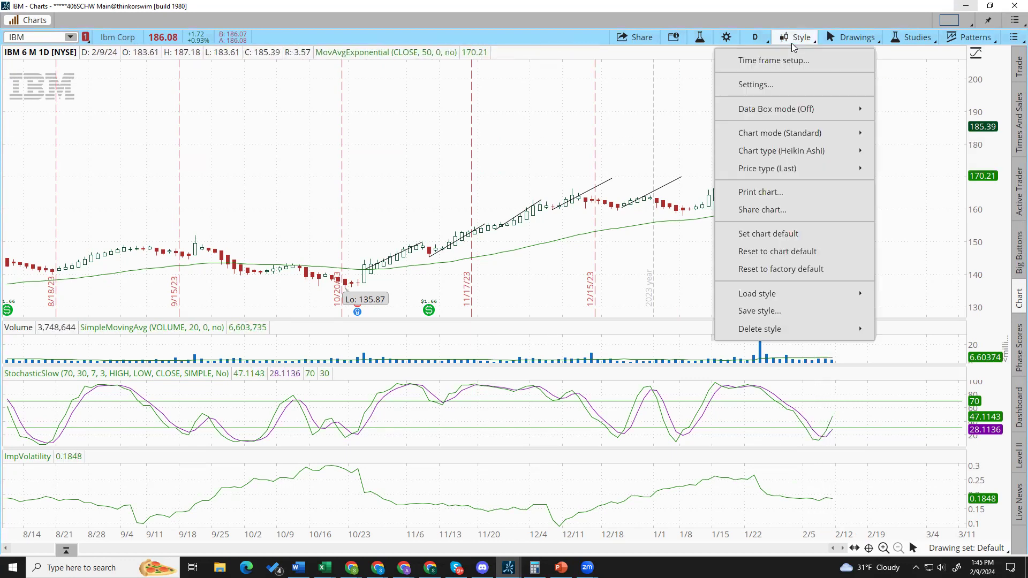
mouse_move(848, 154)
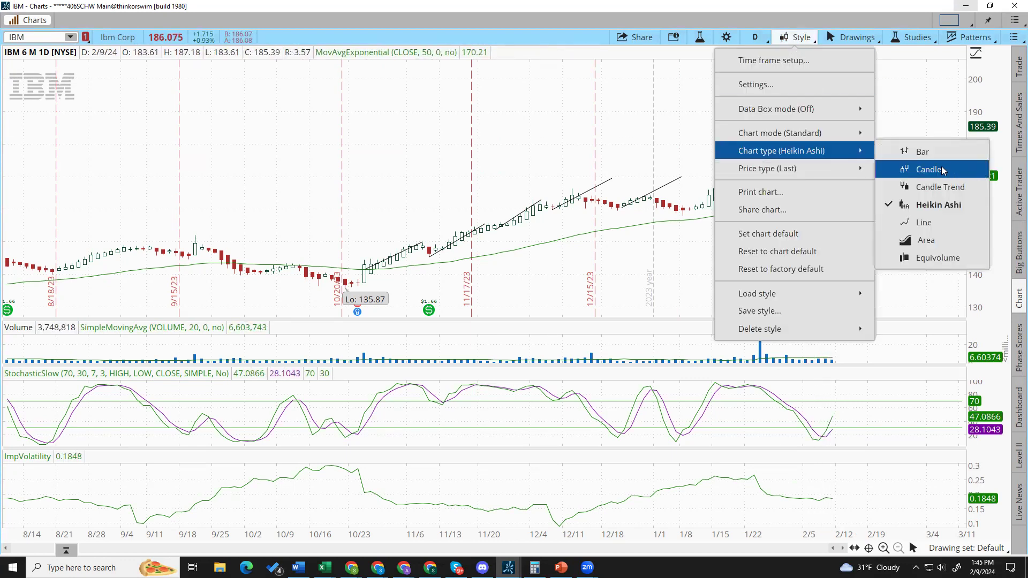
click(969, 170)
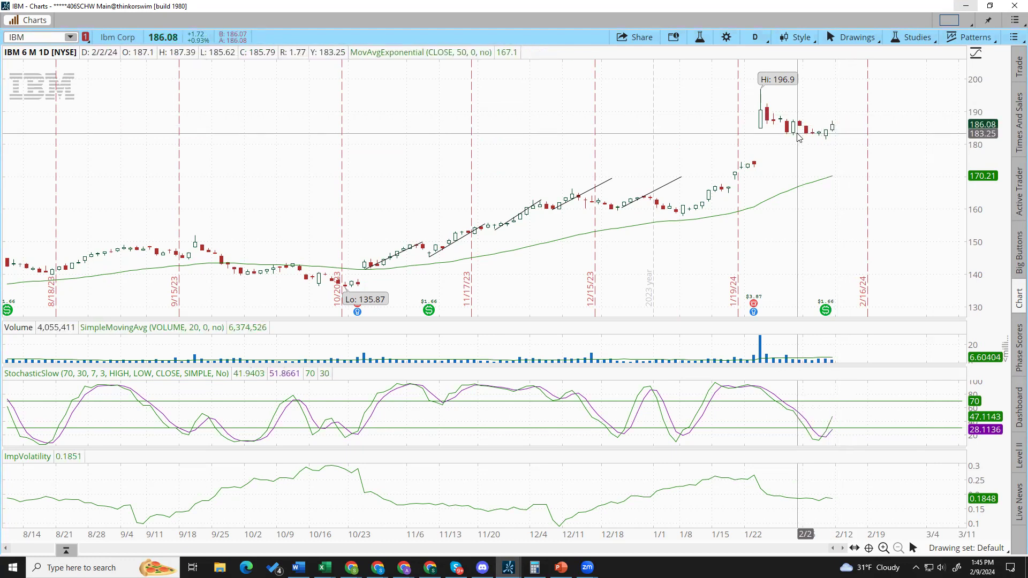
right_click(845, 104)
click(845, 104)
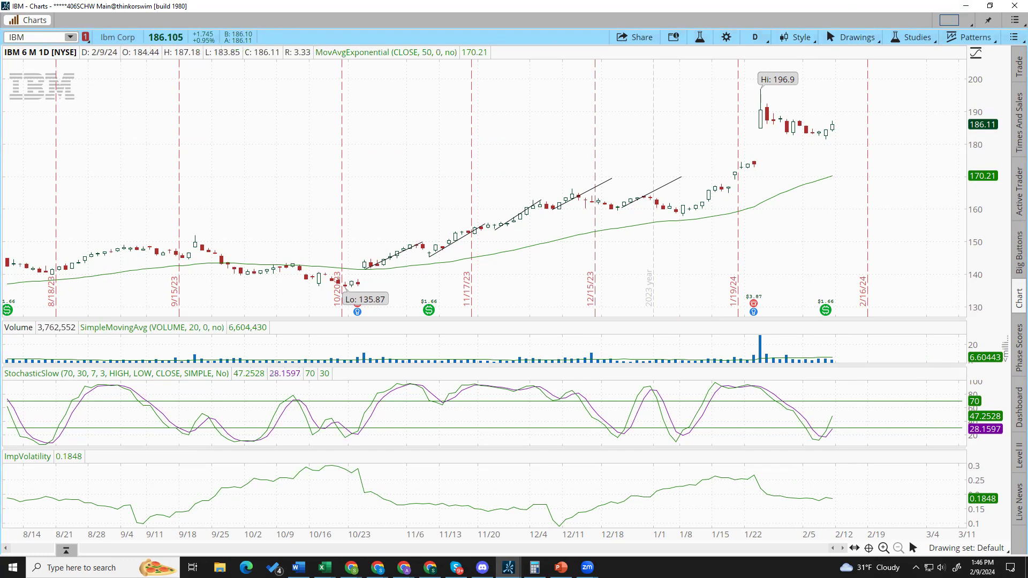
Step: Revisit the CAT and C charts and return to IBM to compare their recent price action
text(CAT)
key(Return)
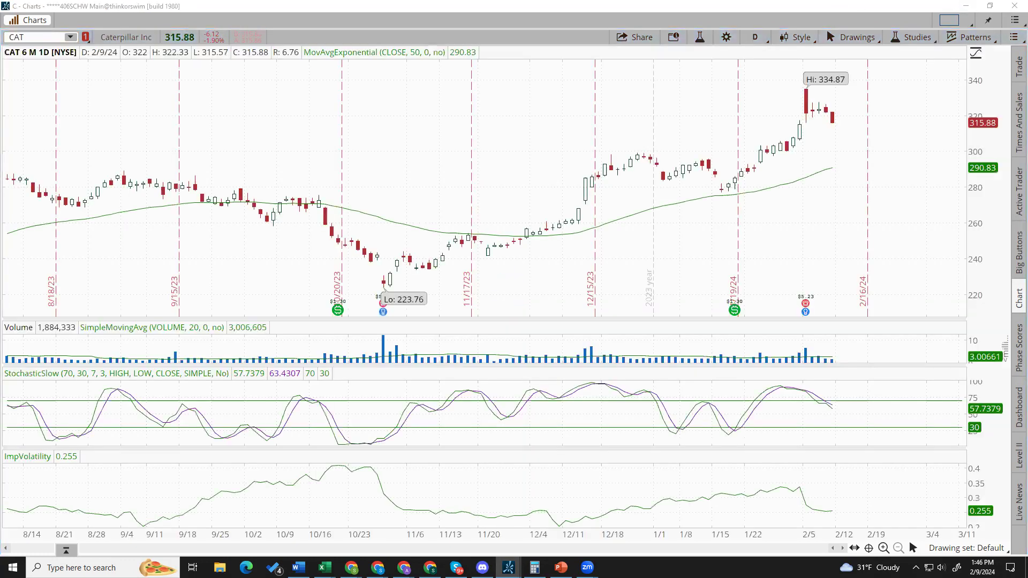
text(C)
key(Return)
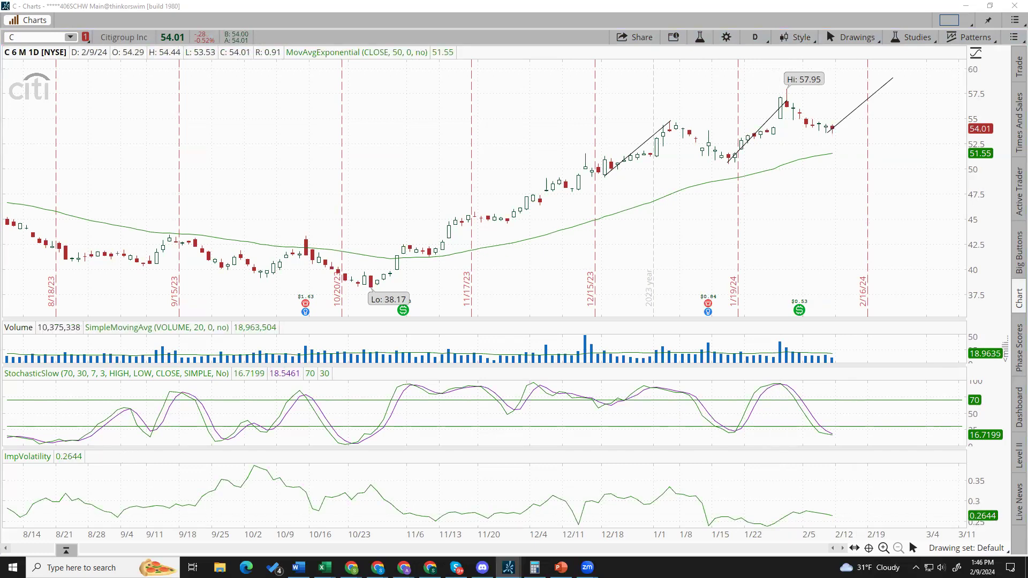
text(IBM)
key(Return)
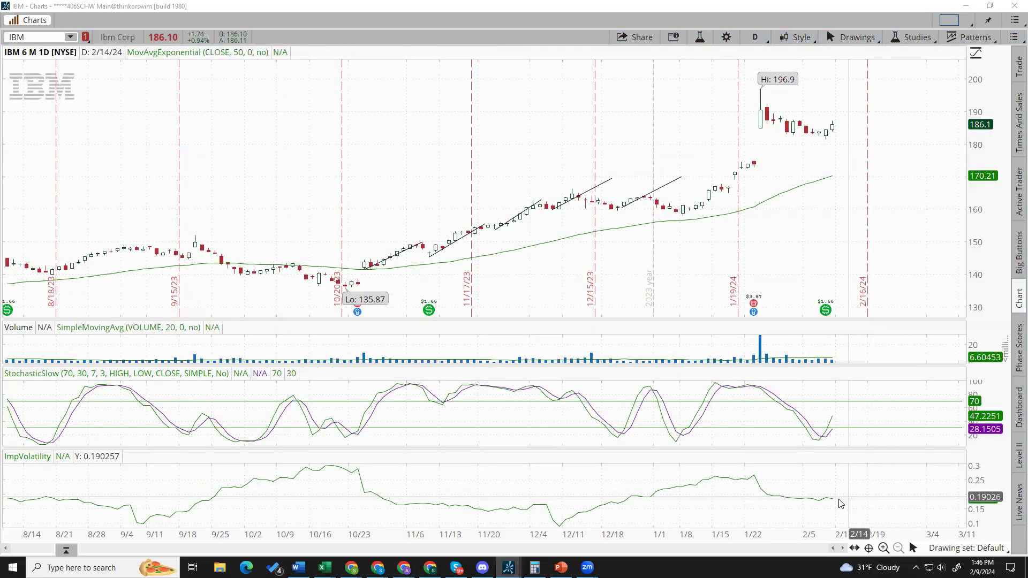
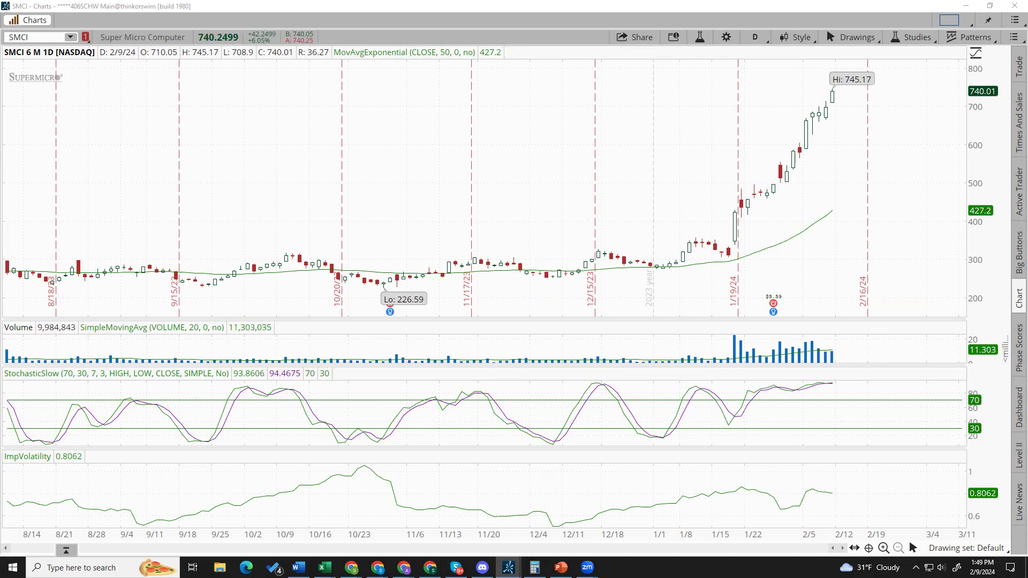
Step: Review the SPY and UNP charts and finish by loading WM
text(SPY)
key(Return)
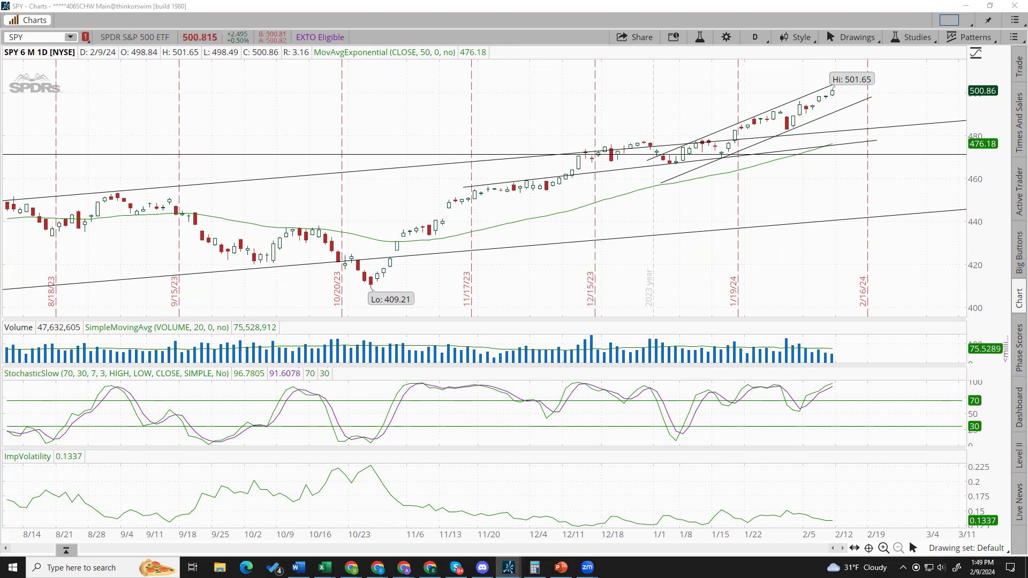
text(UNP)
key(Return)
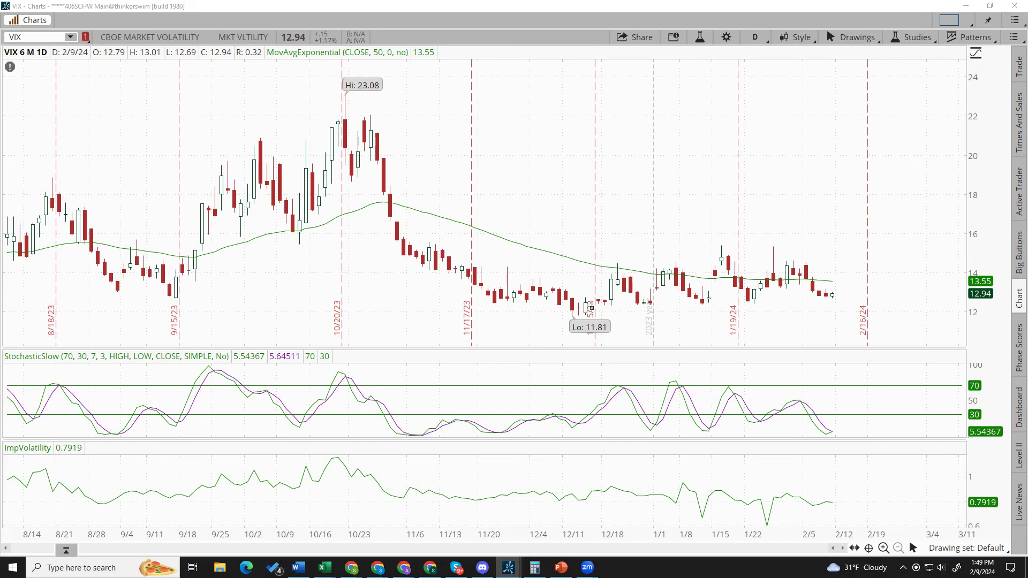
text(WM)
key(Return)
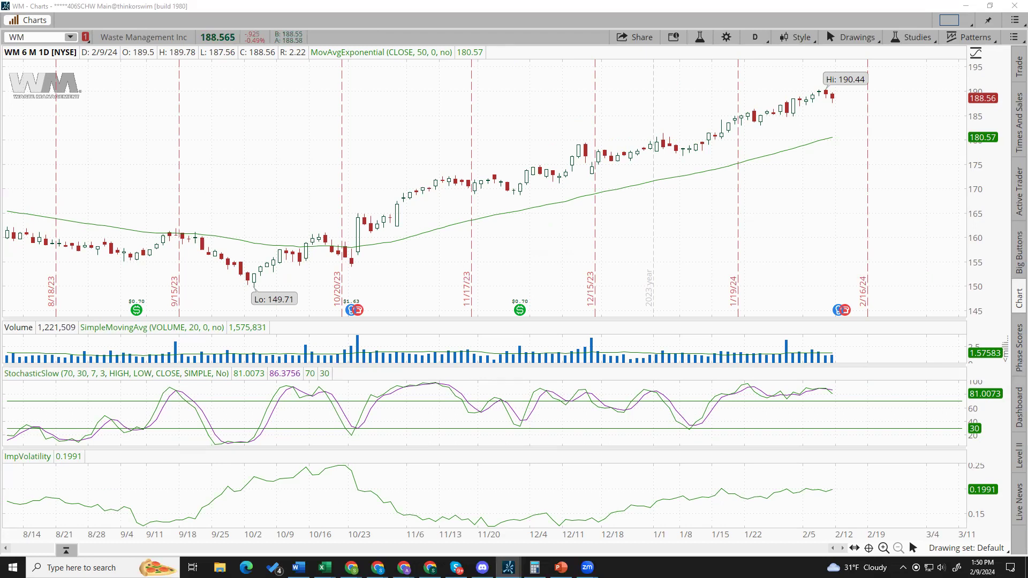
Step: Move on from WM and go through the XLC, XLE and XLF sector ETF charts
text(T)
key(Return)
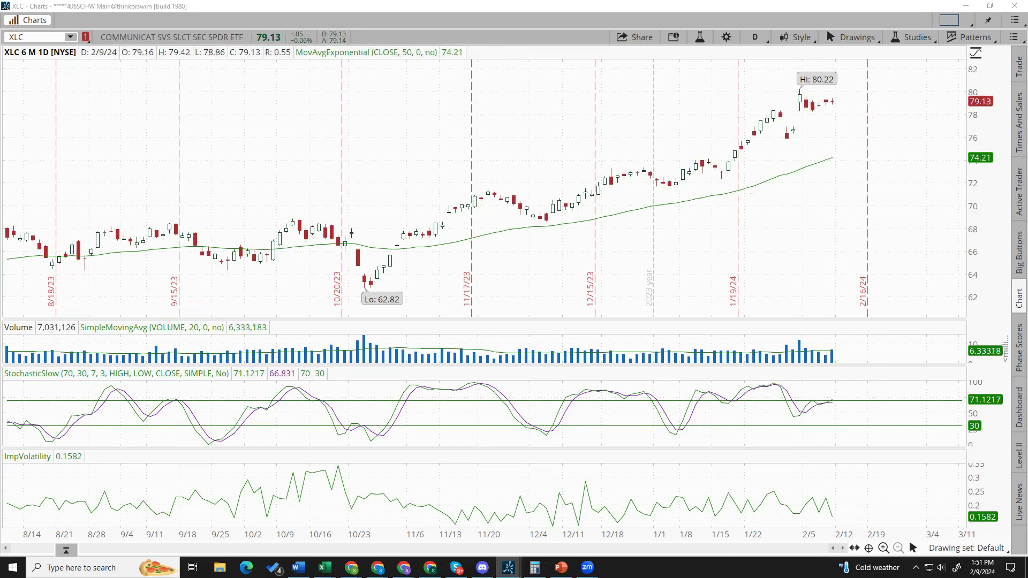
text(XLE)
key(Return)
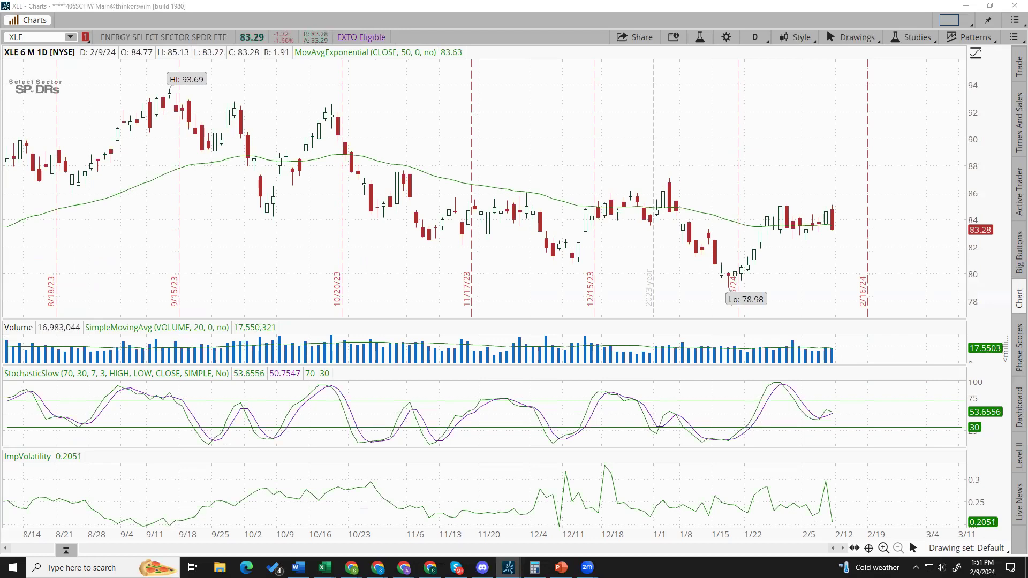
text(XLF)
key(Return)
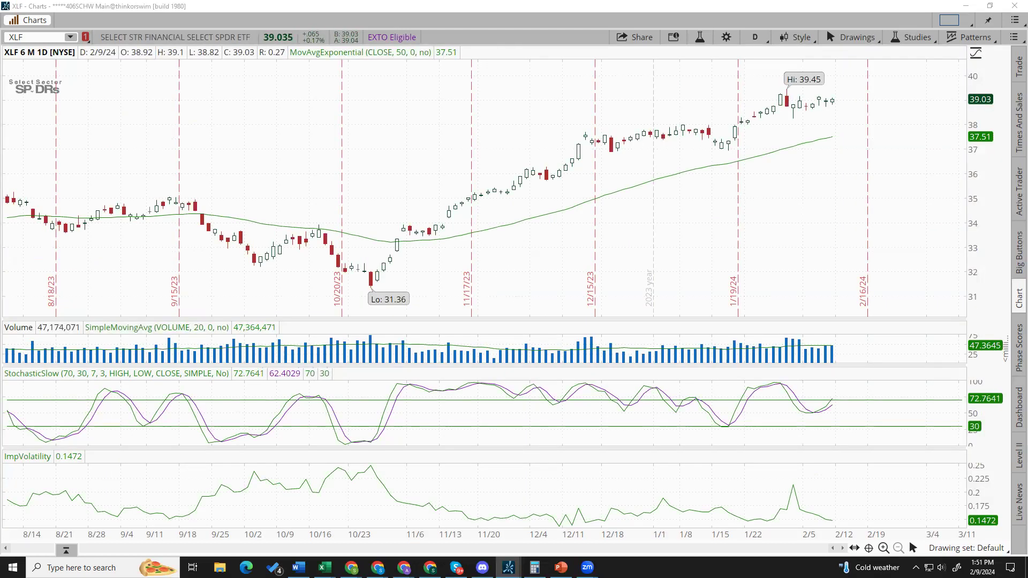
Step: Review the industrial and technology sector charts XLI and XLK, ending on XLK
text(XLI)
key(Return)
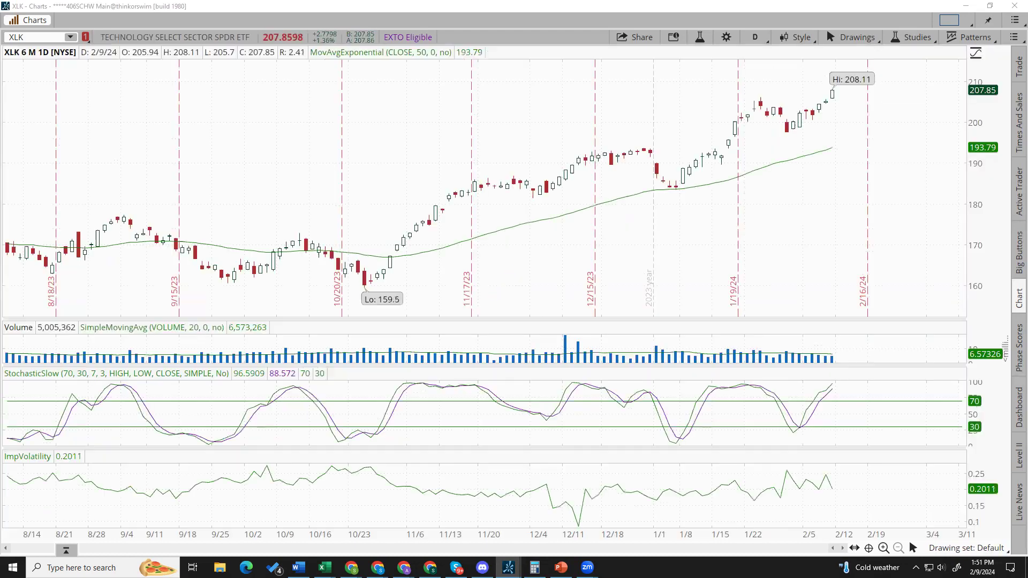
text(XLK)
key(Return)
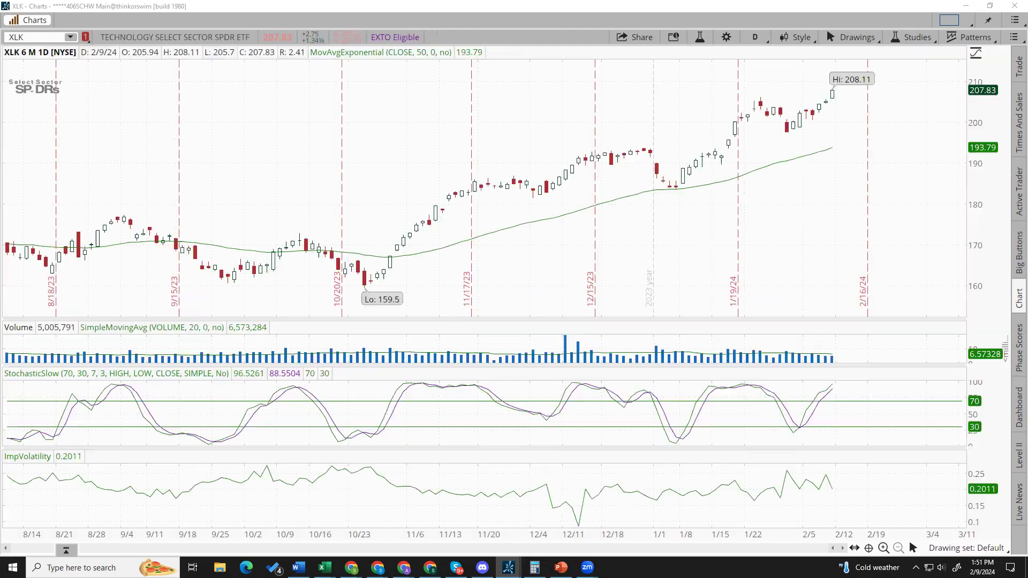
text(XLI)
key(Return)
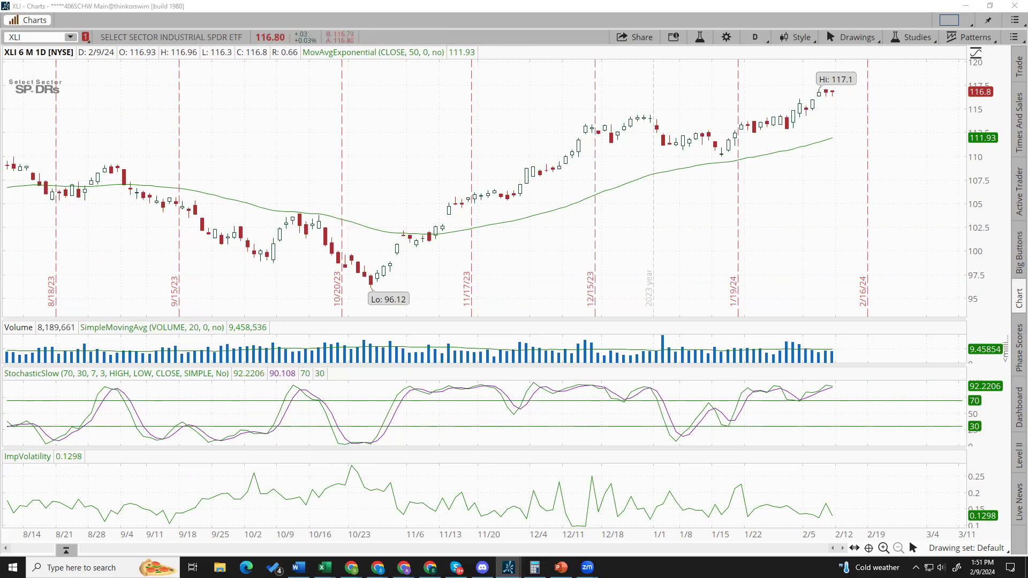
text(XLK)
key(Return)
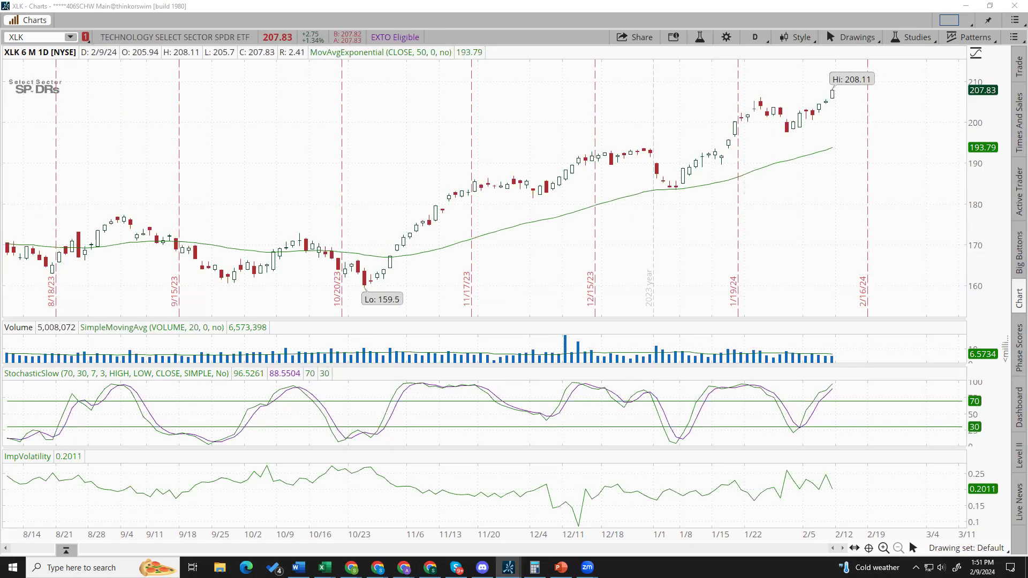
Step: Load the XLP chart and continue through the XLV and XLY sector ETFs
text(XLP)
key(Return)
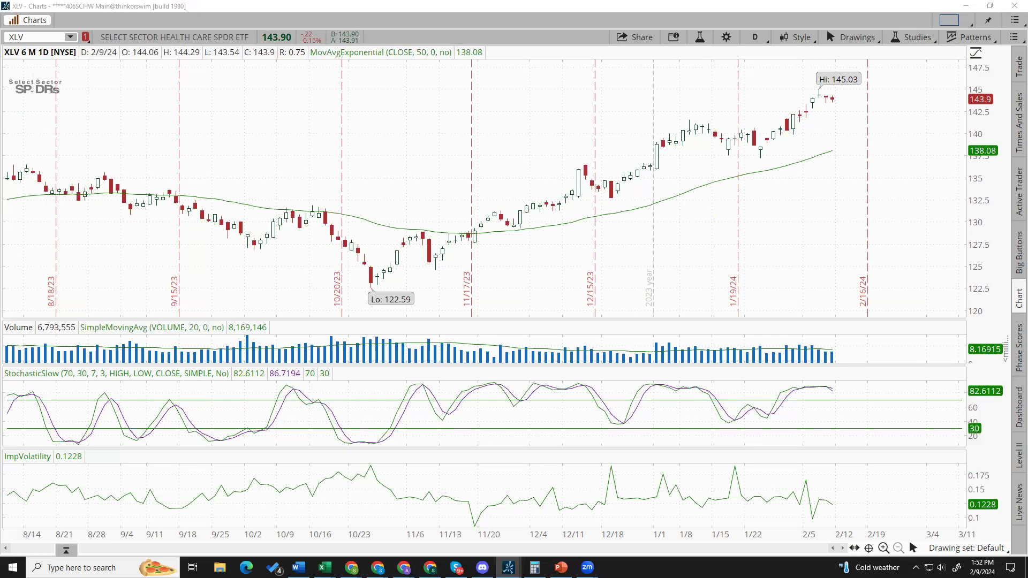
key(Down)
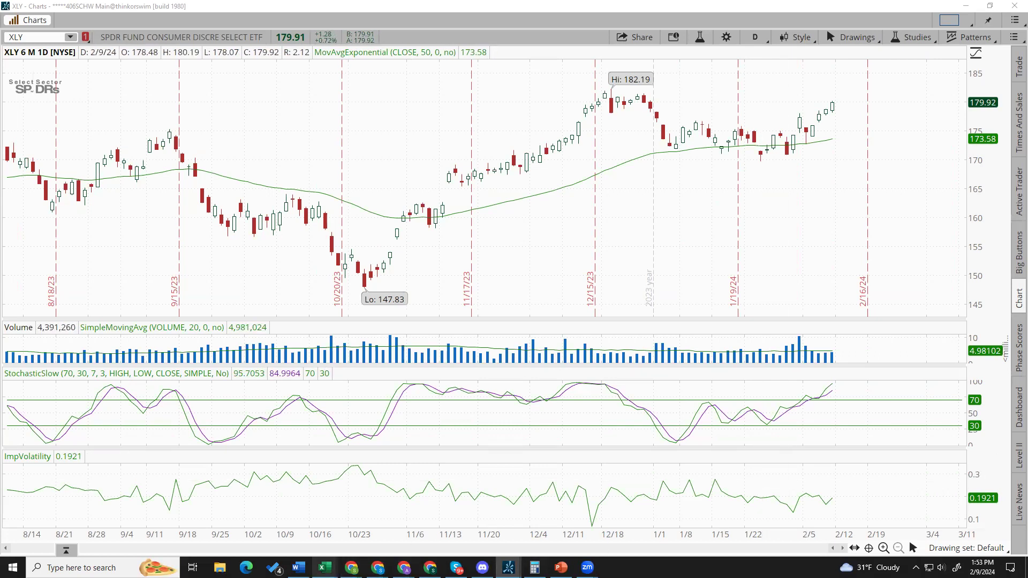
Step: Look over the trading plan outline in Word and show the Trade Log sheet of the Market Watch Option Log workbook in Excel
click(298, 567)
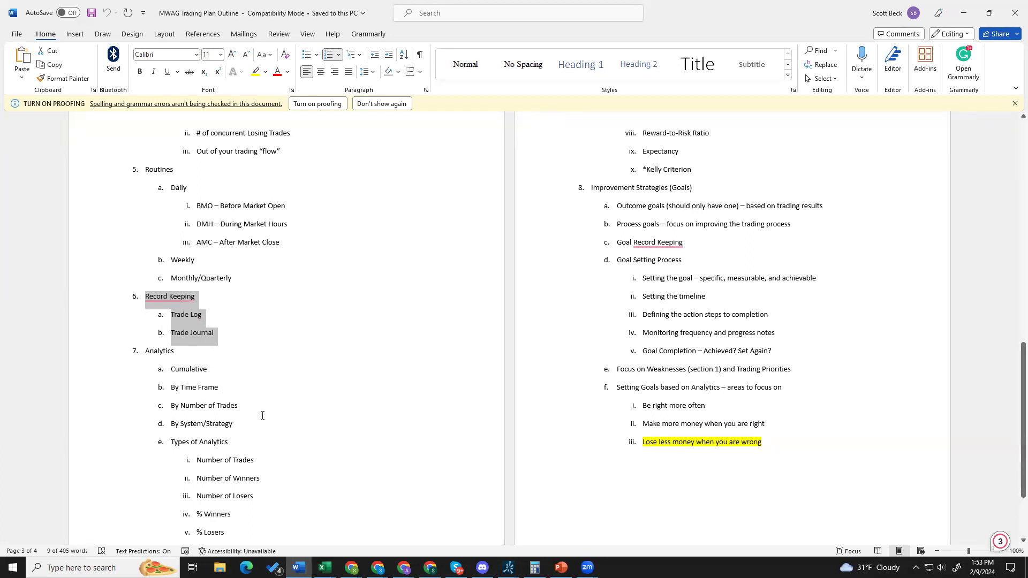
mouse_move(325, 567)
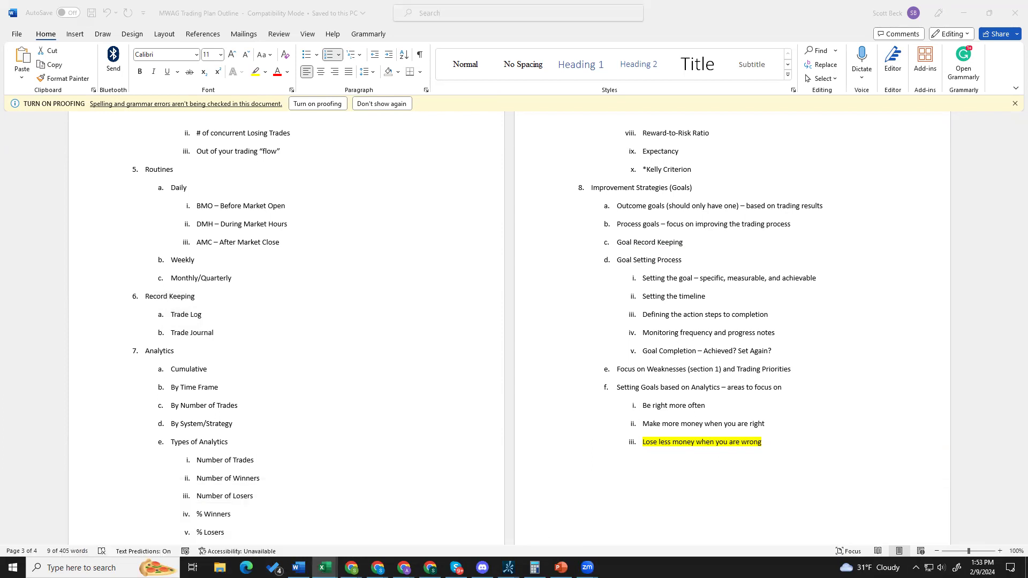
key(alt+Tab)
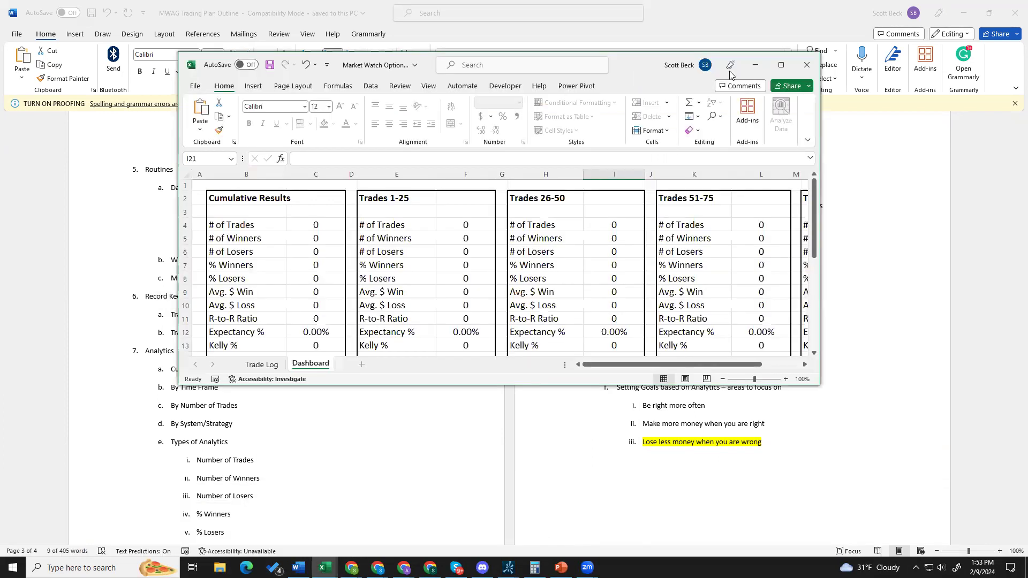
click(782, 65)
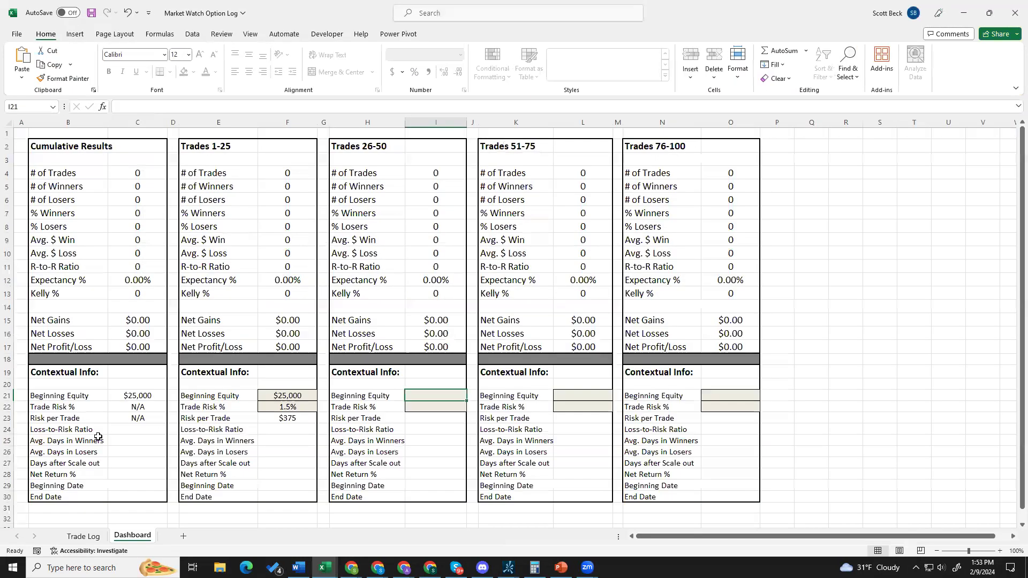
click(83, 536)
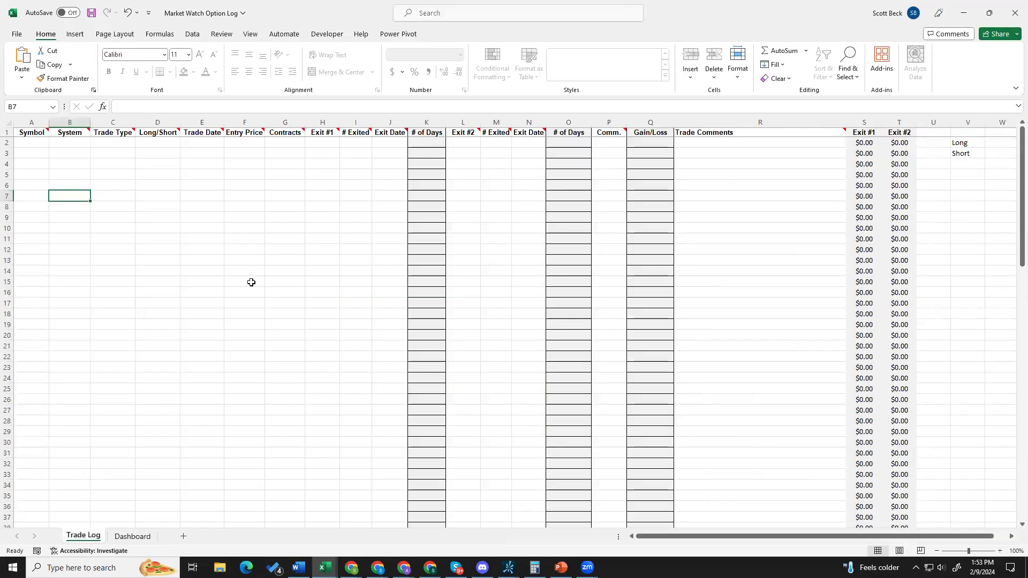
Step: Examine the Trade Comments and Comm. columns of the Trade Log sheet
click(758, 121)
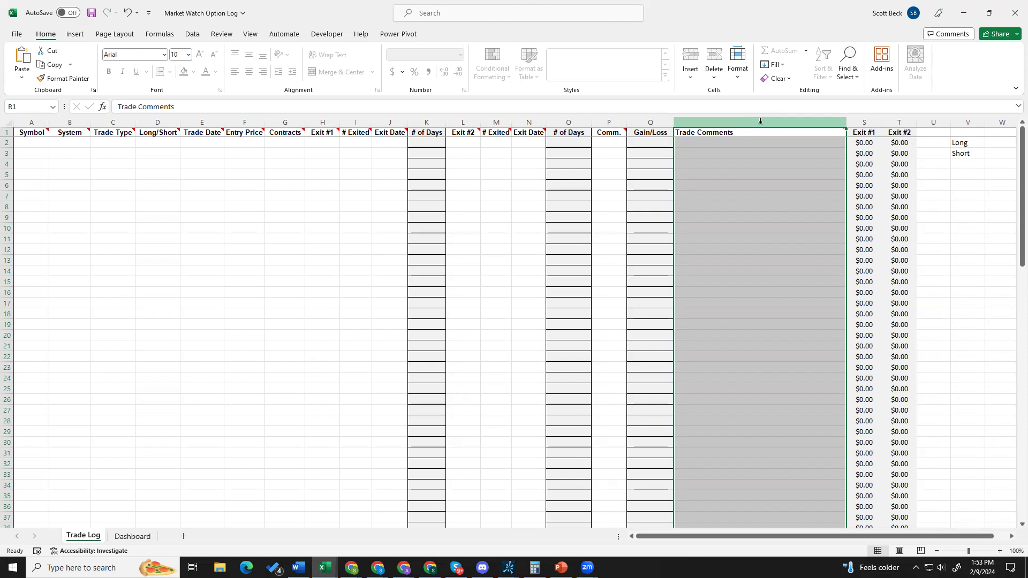
click(757, 142)
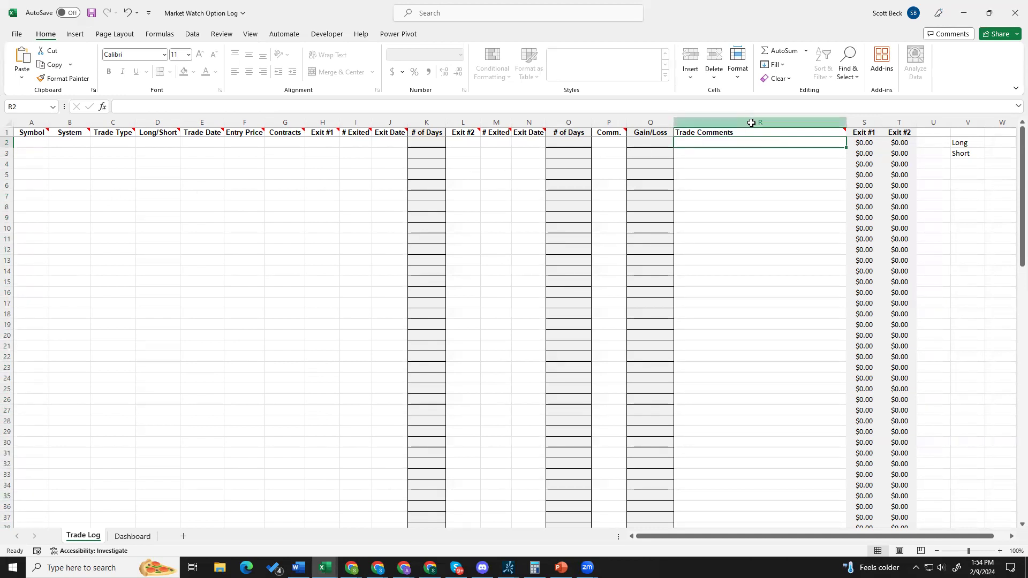
click(752, 123)
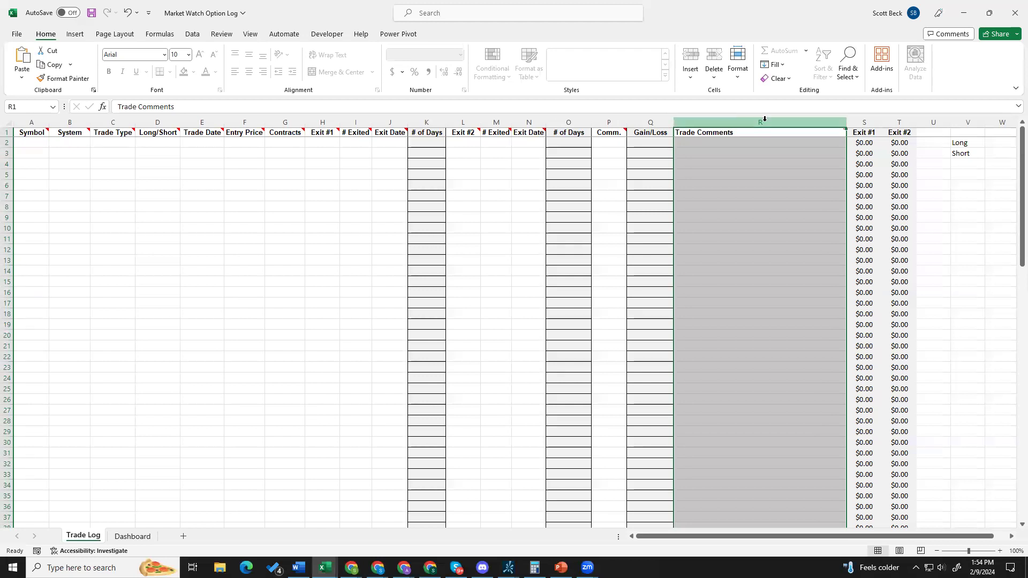
click(603, 117)
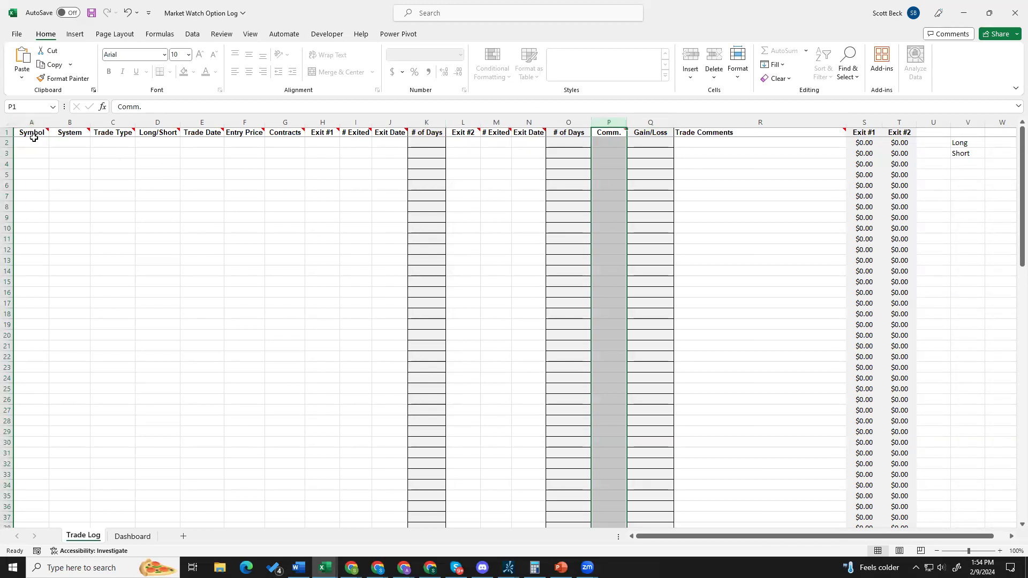
Step: Go through the System, Trade Type, Long/Short, Trade Date, Entry Price and Exit Date fields of the log's first entry row, viewing the Long/Short options
click(83, 140)
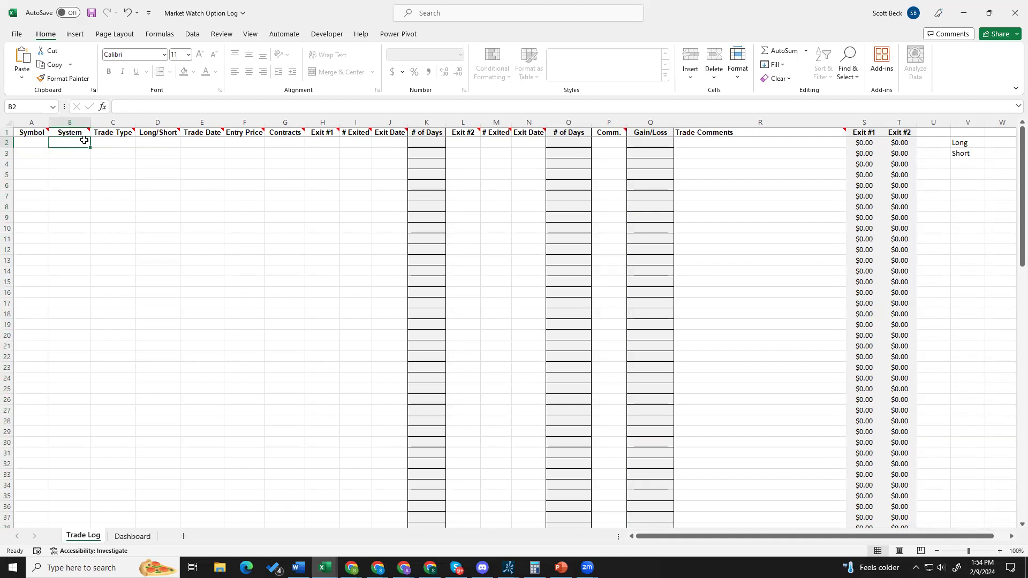
click(112, 140)
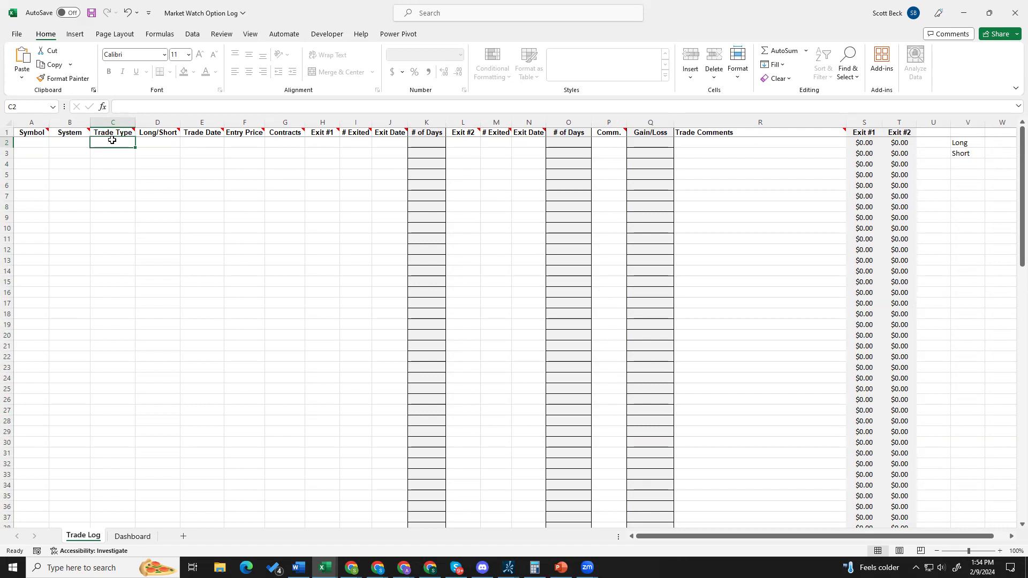
click(183, 141)
click(170, 141)
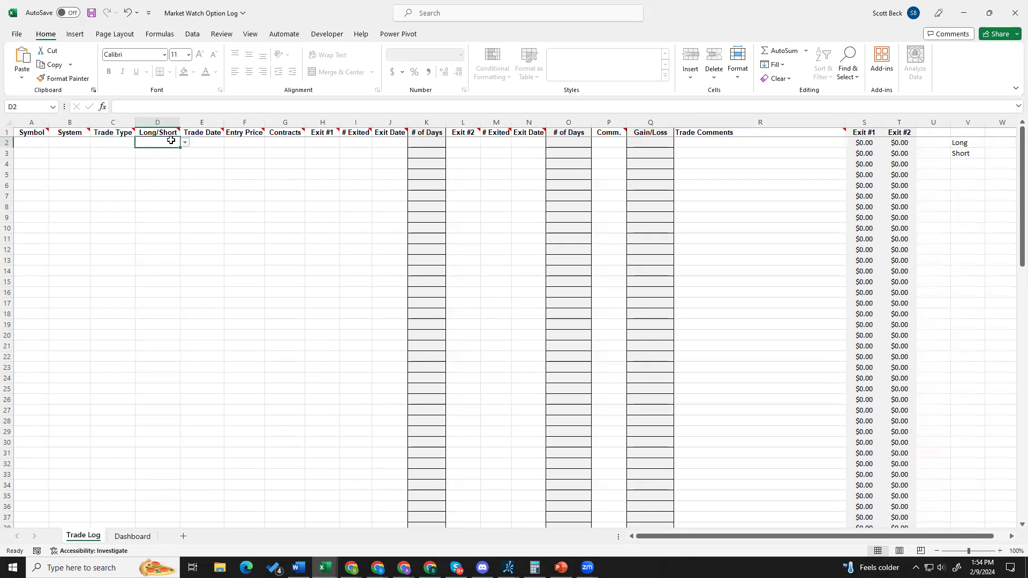
click(184, 143)
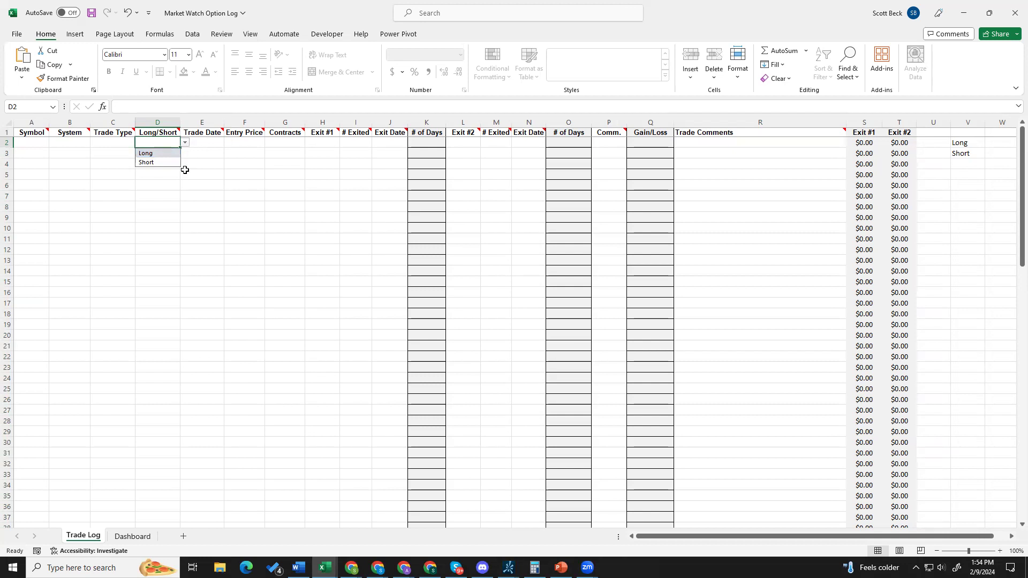
click(198, 144)
click(248, 143)
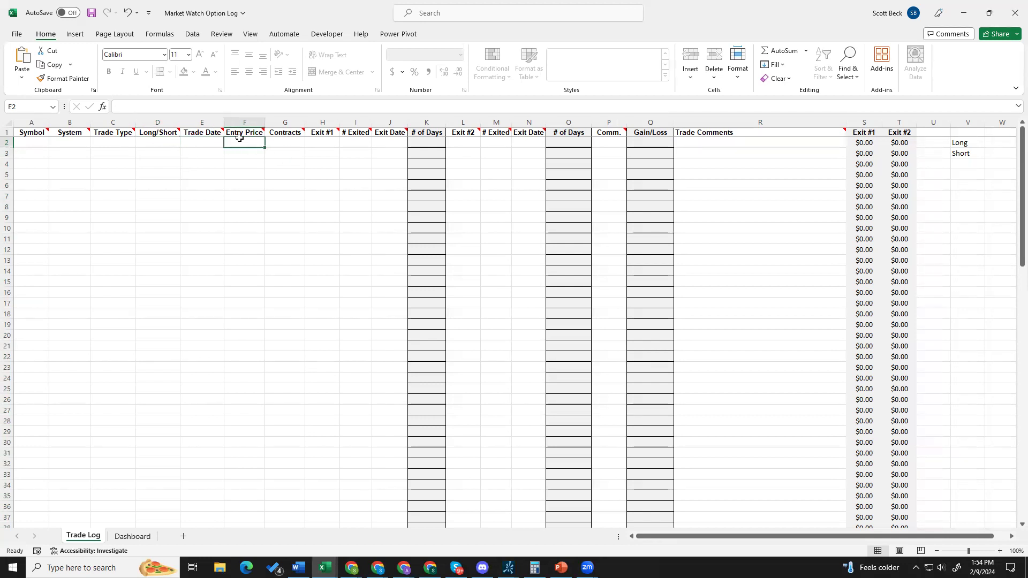
click(200, 140)
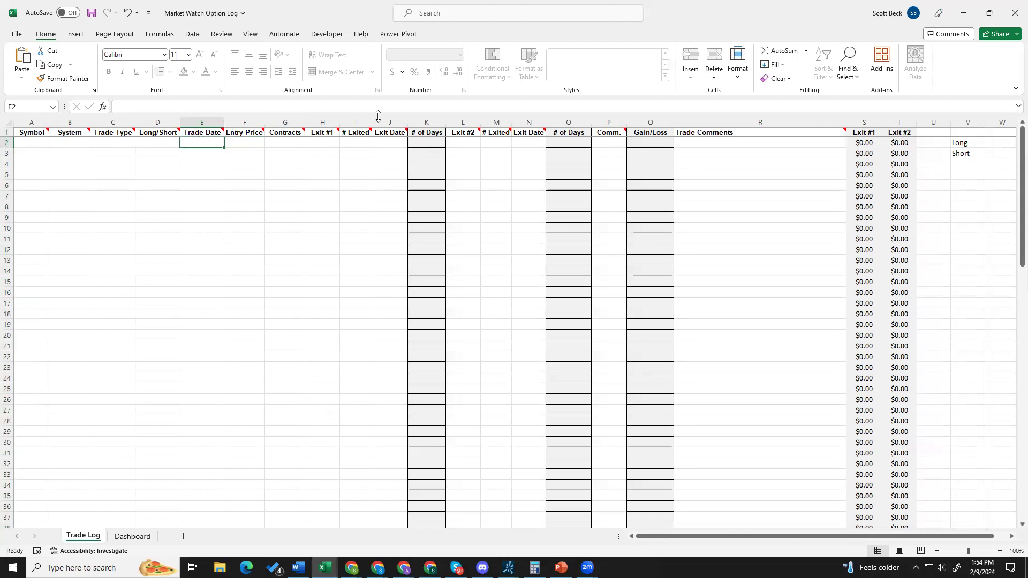
click(397, 142)
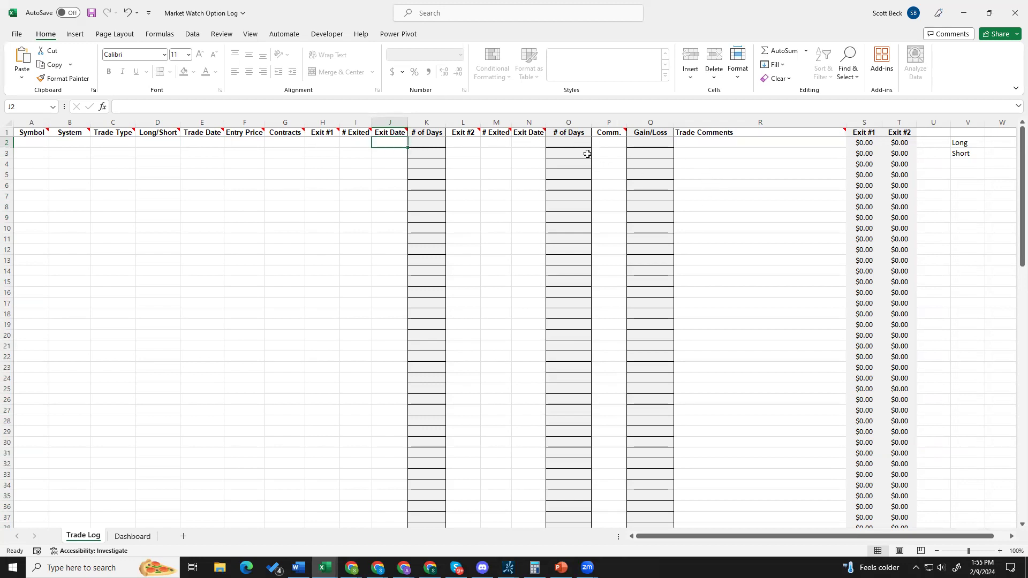
Step: Examine the log's Entry Price, Contracts and Exit #1 entry fields and the calculated Exit #1 and Exit #2 columns
mouse_move(281, 134)
click(238, 134)
click(267, 132)
click(331, 141)
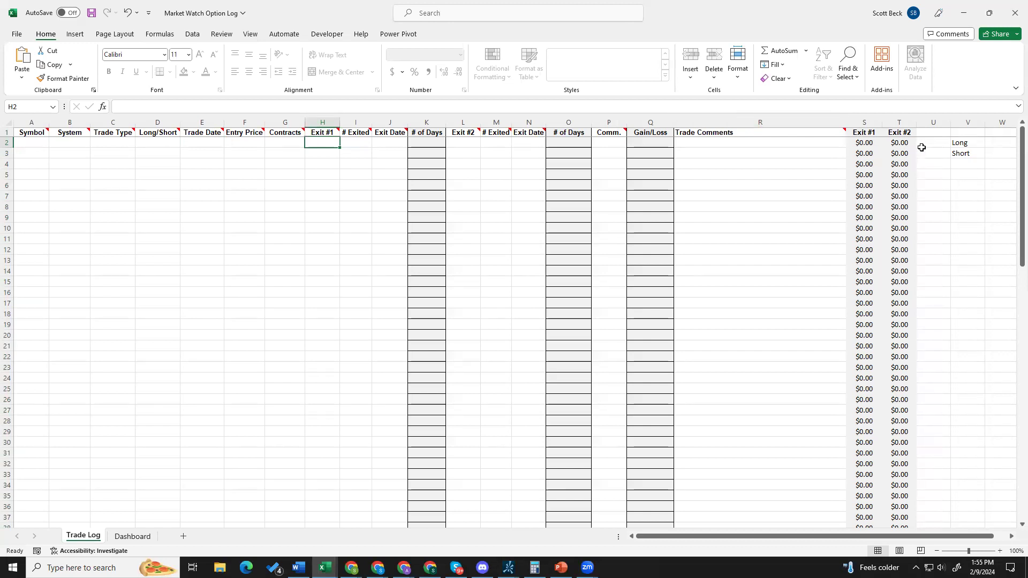
click(894, 133)
click(861, 132)
click(912, 132)
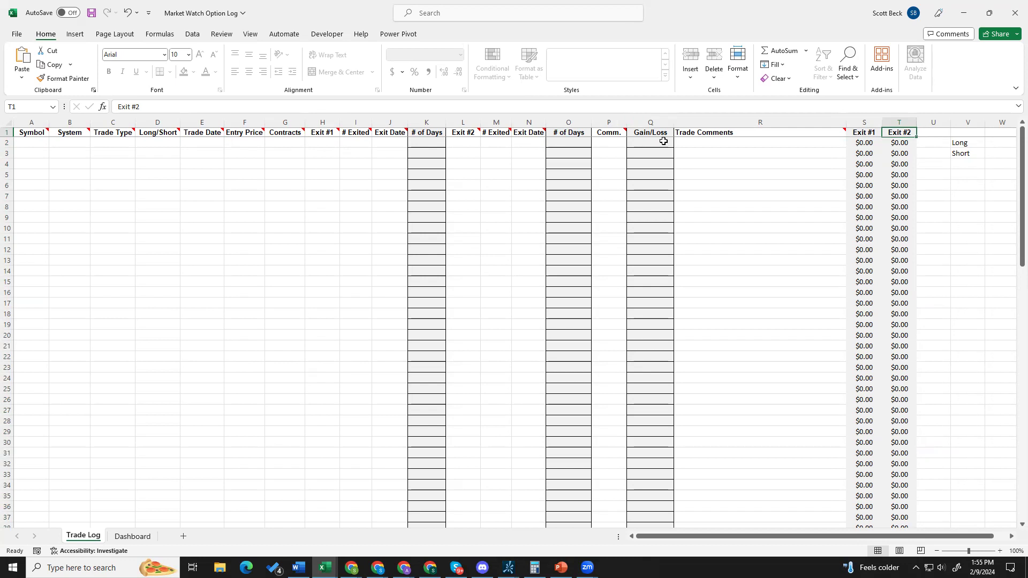
click(918, 143)
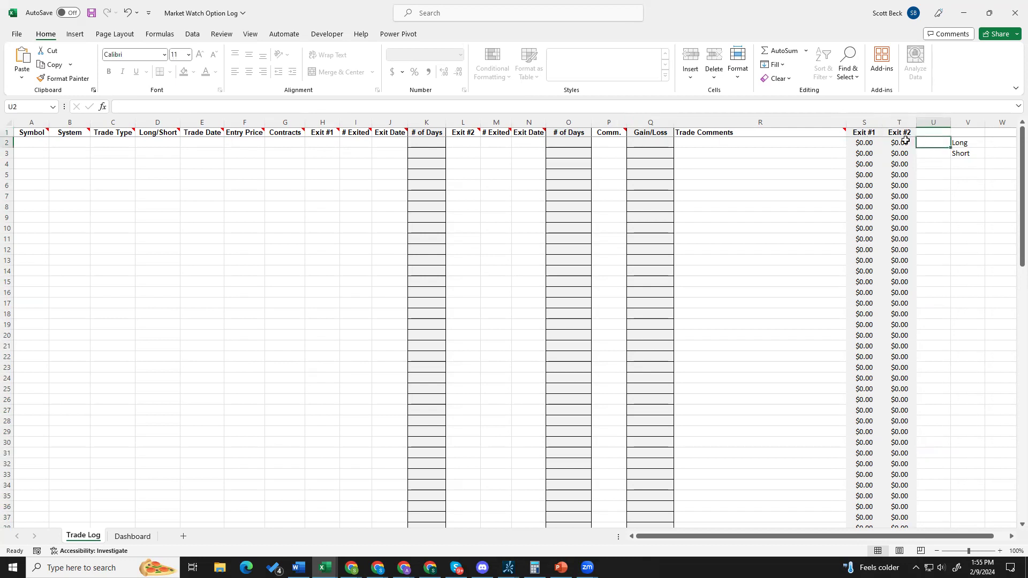
Step: Show the Dashboard sheet and examine the Beginning Equity and Trade Risk % inputs for Trades 1-25
mouse_move(767, 128)
click(136, 536)
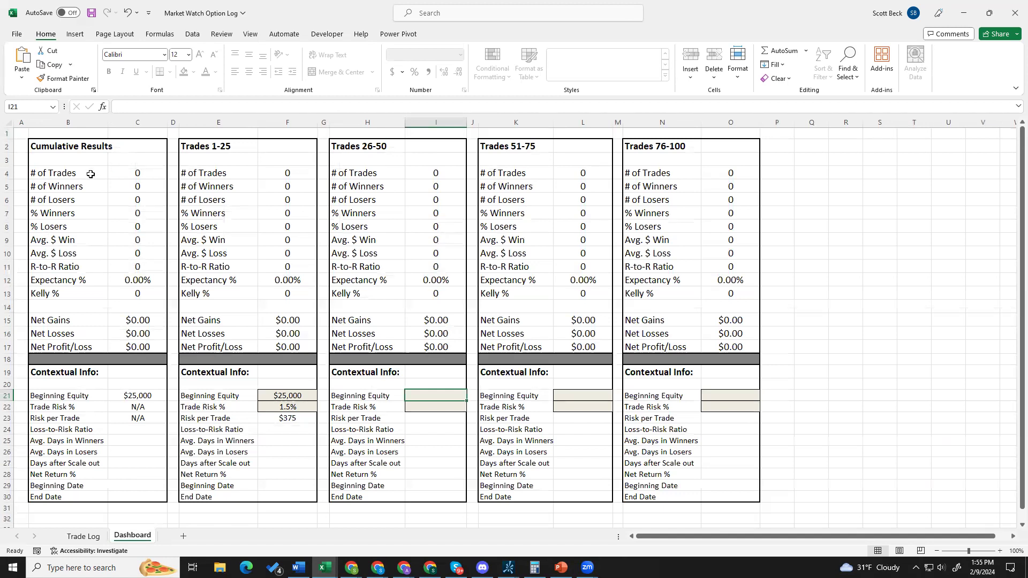
click(304, 395)
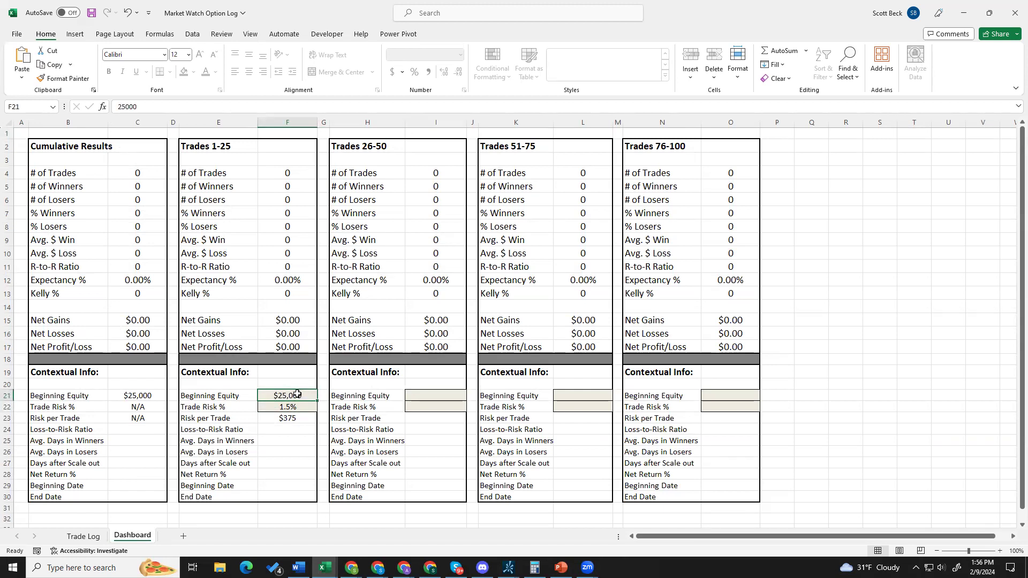
click(296, 407)
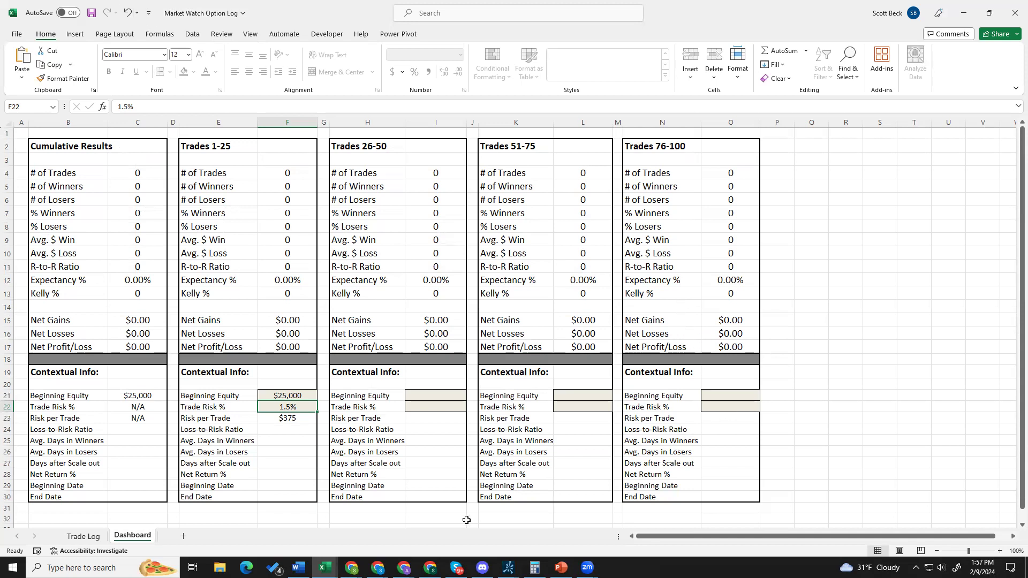
Step: Switch to the simulated trading window of thinkorswim and show the SPY option chain for simulated trades with the Single spread
click(509, 566)
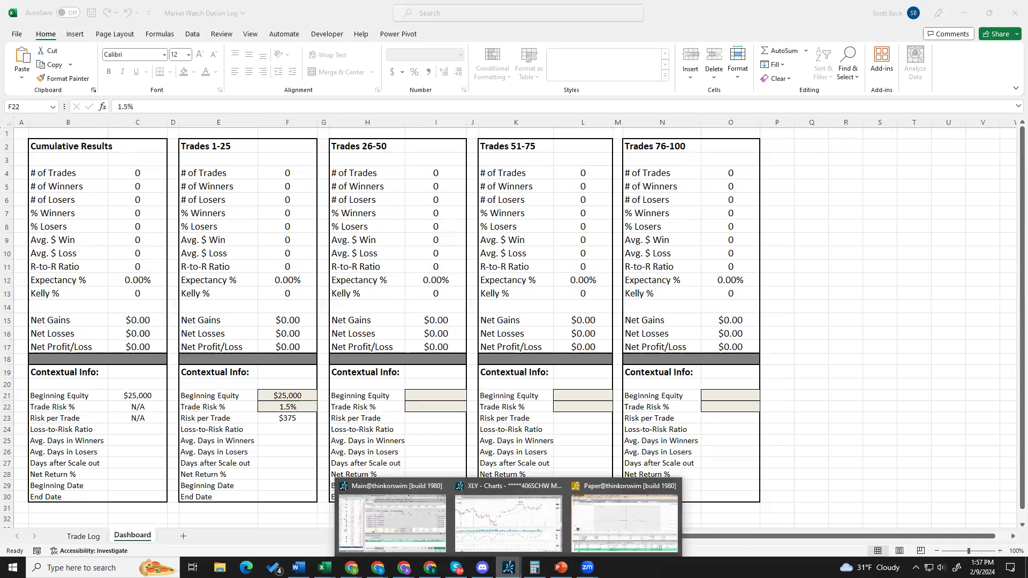
click(625, 523)
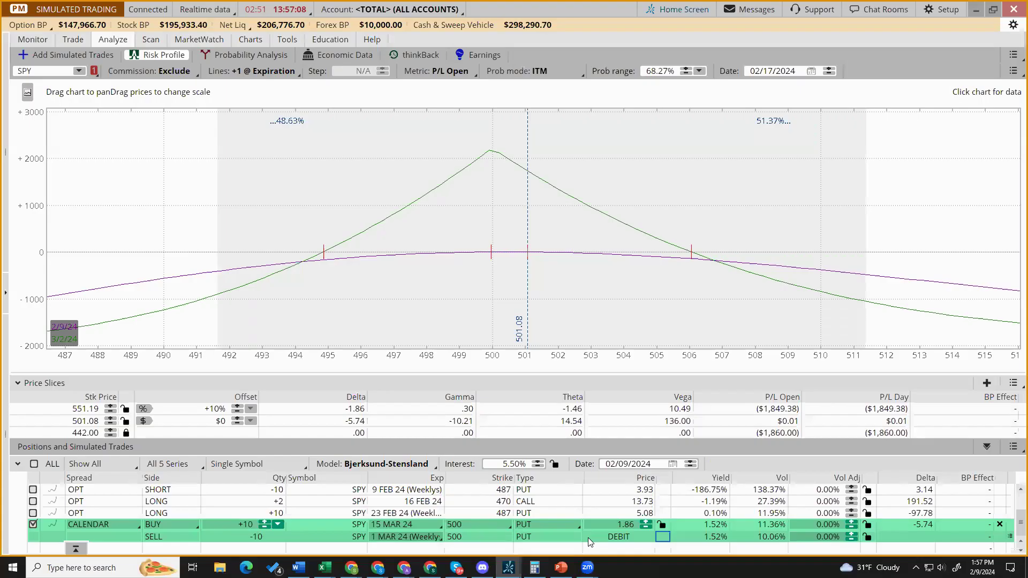
click(92, 54)
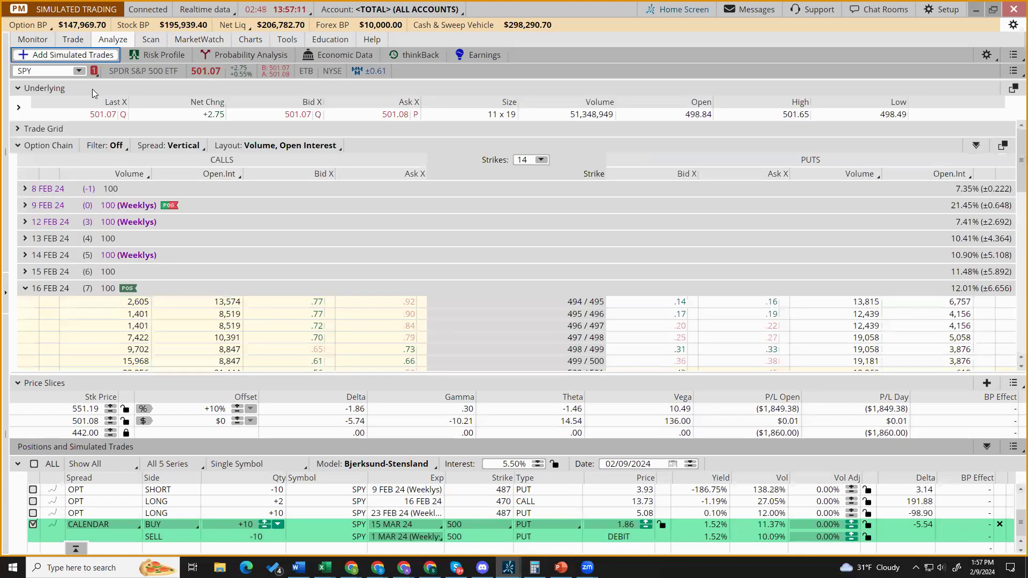
click(193, 147)
click(170, 169)
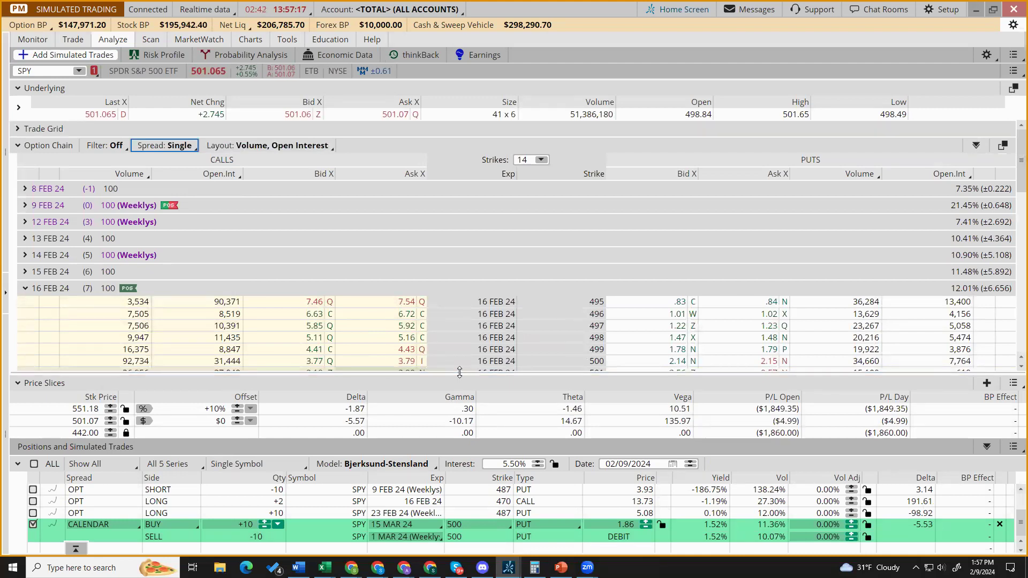
Step: Show the Greeks in the SPY 16 FEB 24 chain with the Delta, Gamma, Theta, Vega layout
scroll(451, 325, down, 3)
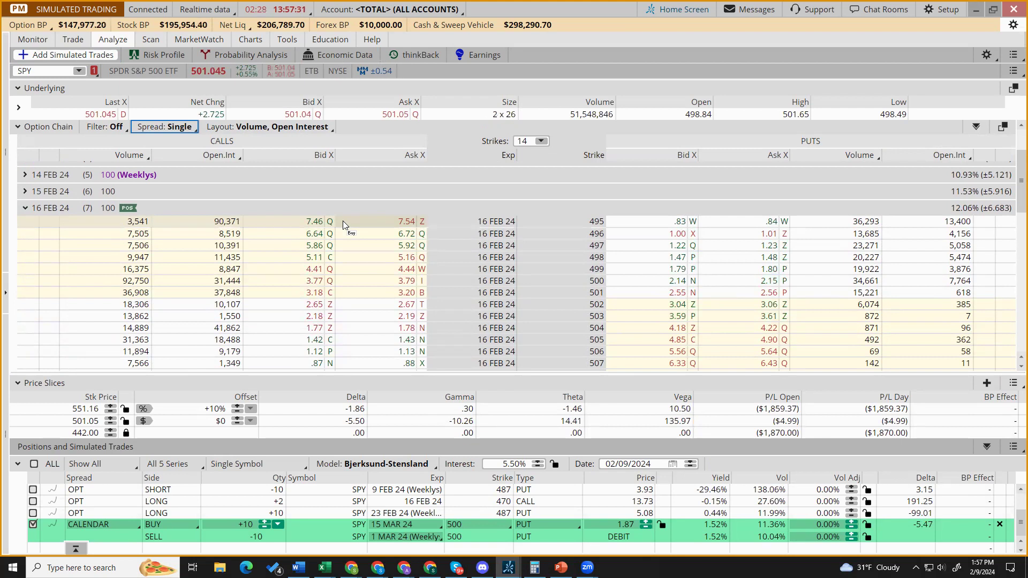
click(282, 127)
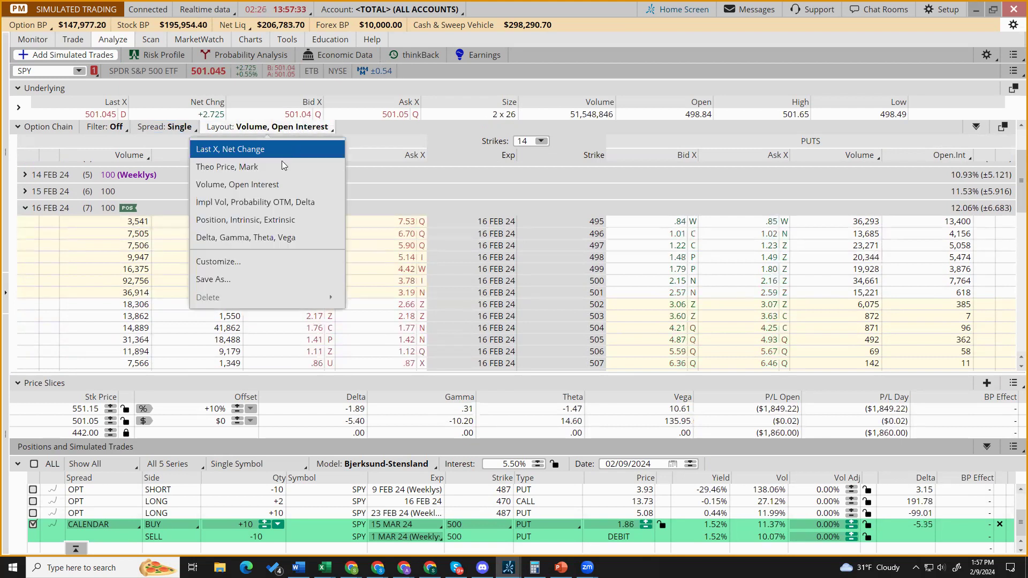
click(253, 237)
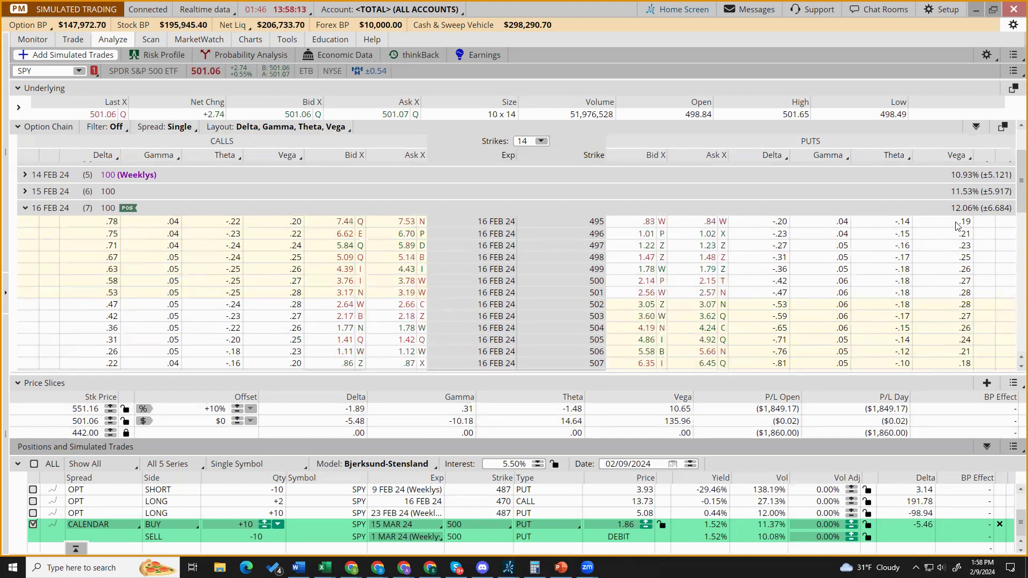
Step: Circle the Greek column headings on the calls side of the option chain with freehand annotation strokes
mouse_move(134, 145)
mouse_down()
mouse_move(262, 189)
mouse_move(124, 156)
mouse_move(329, 163)
mouse_up()
drag(424, 167, 421, 171)
drag(190, 179, 351, 142)
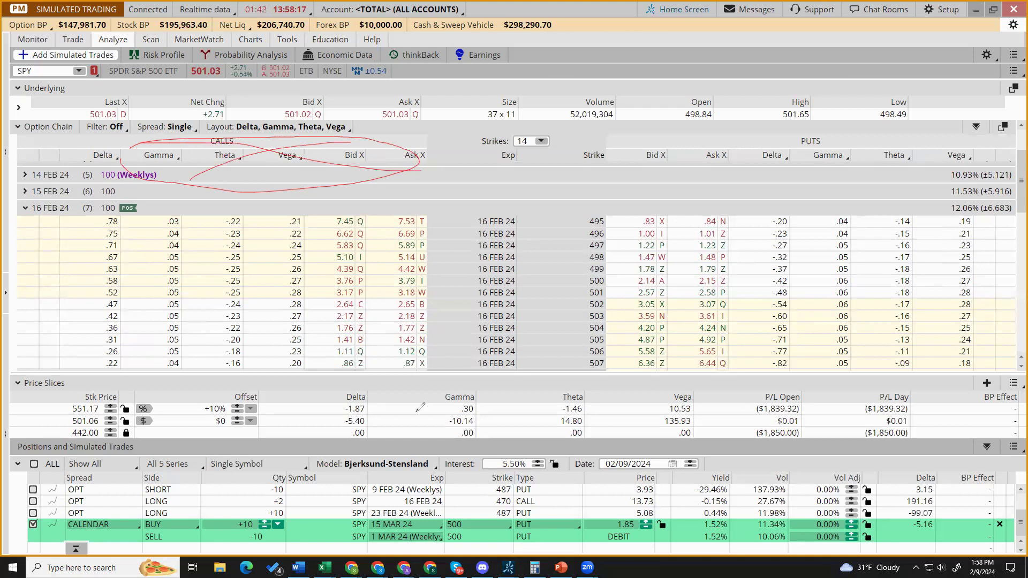